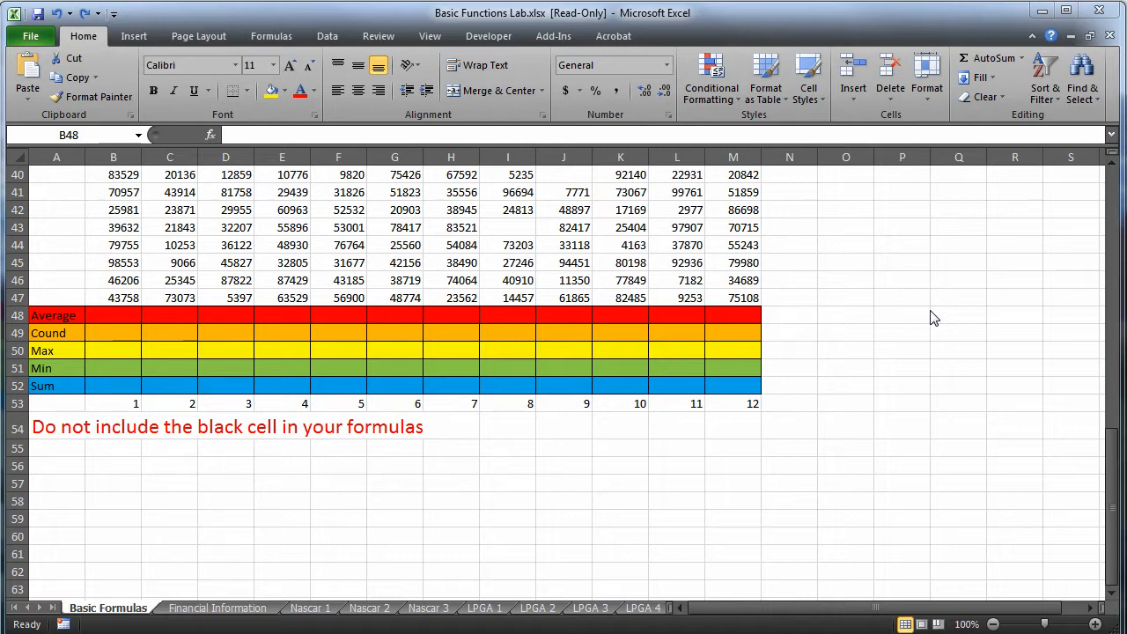
Review the number columns above the summary rows, including the black cells in the first rows and the blank cell B21.
left_click(113, 314)
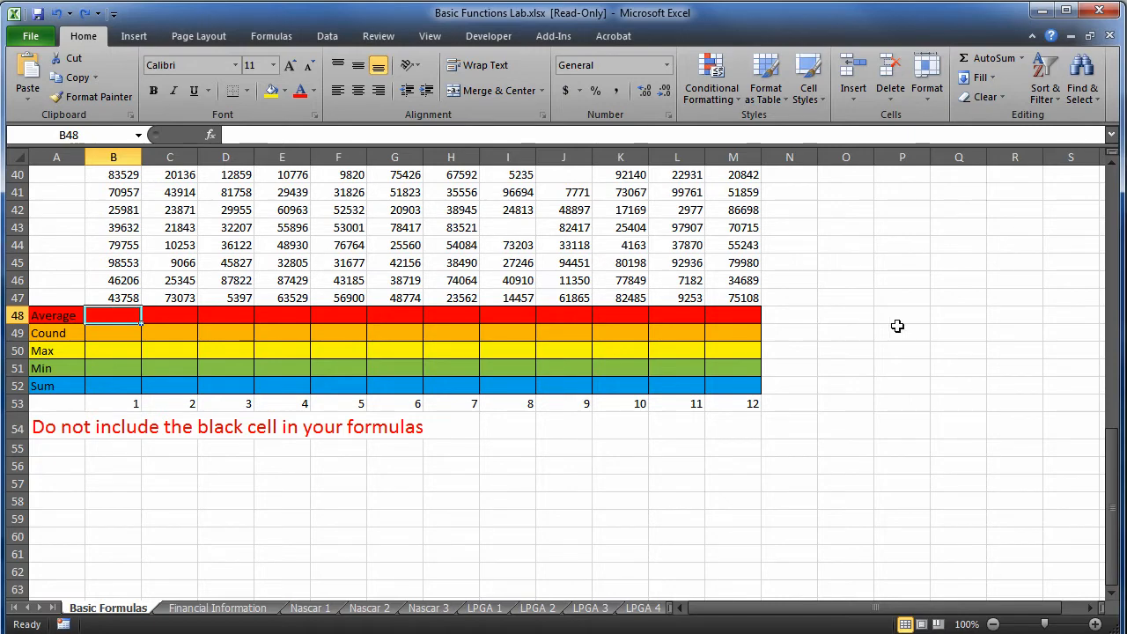
scroll(903, 325, "up", 8)
scroll(902, 325, "up", 5)
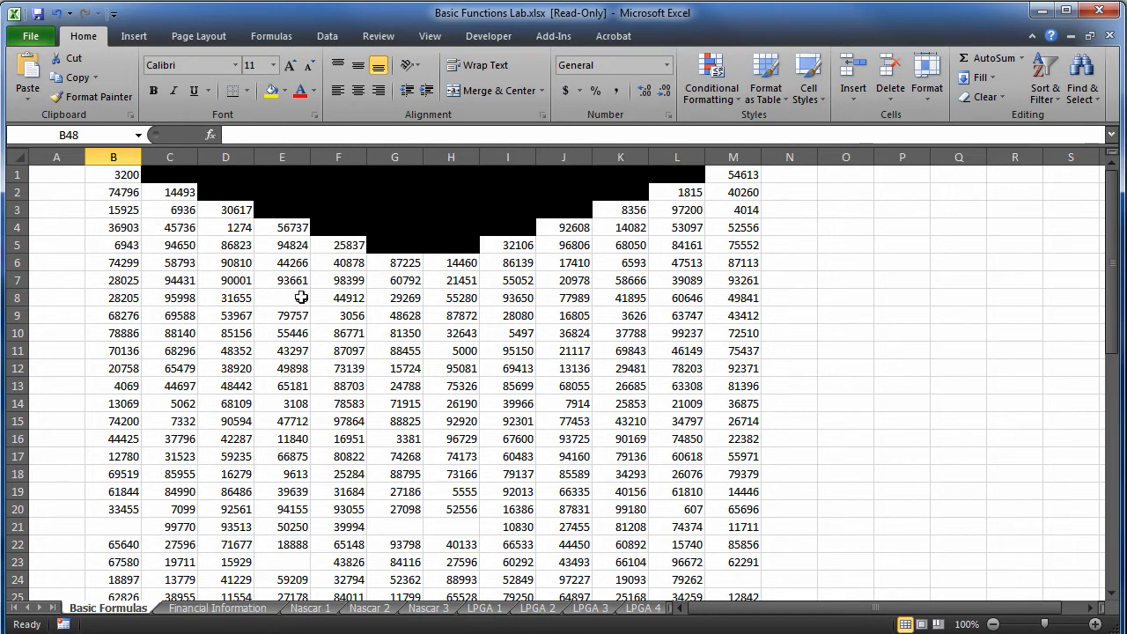
scroll(265, 288, "down", 4)
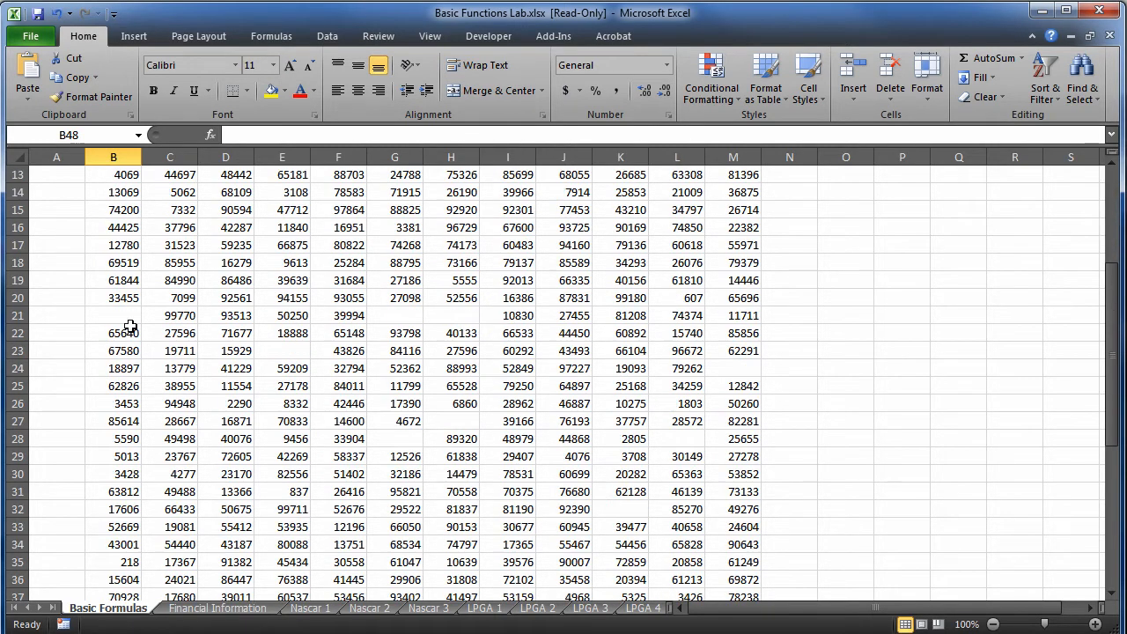
left_click(125, 316)
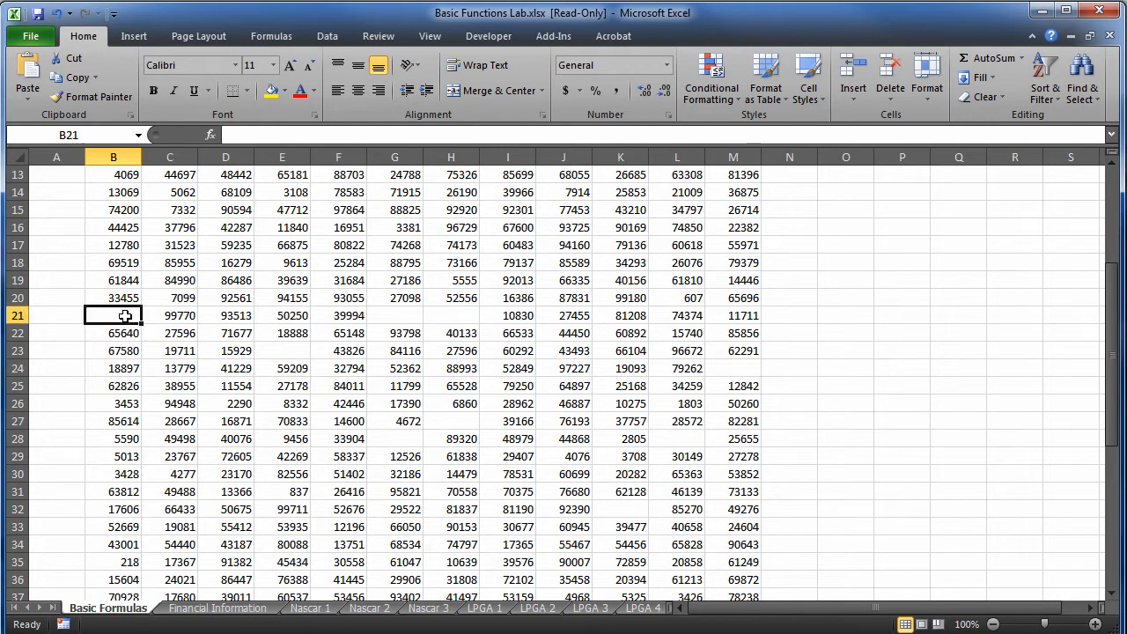
scroll(331, 314, "down", 7)
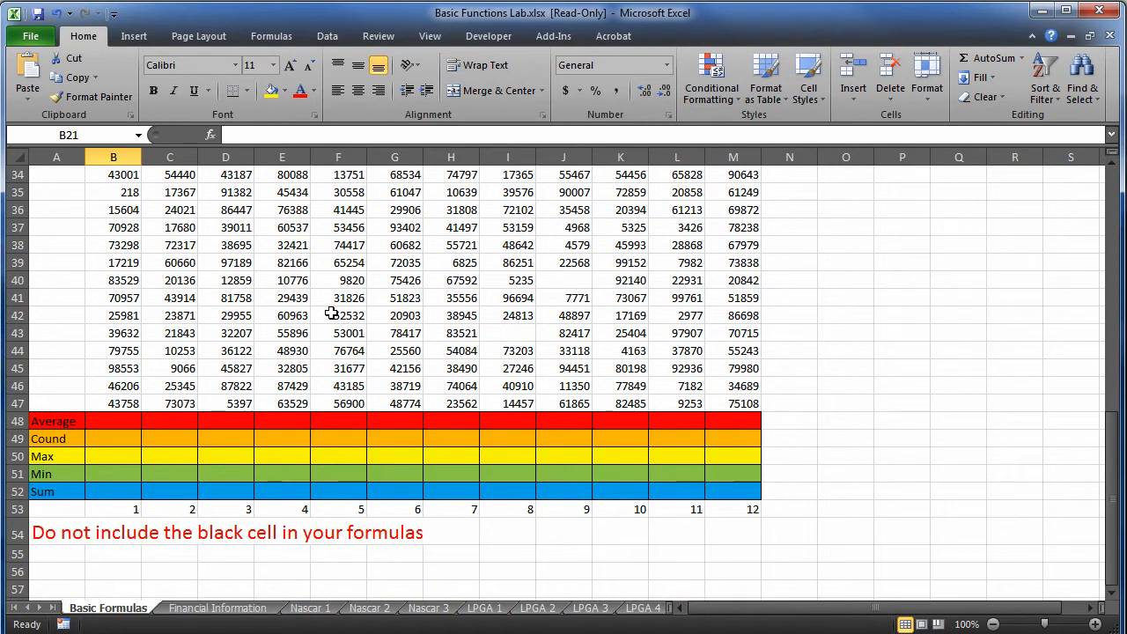
Enter an AVERAGE formula for B1:B47 in cell B48 of the Average row.
left_click(110, 422)
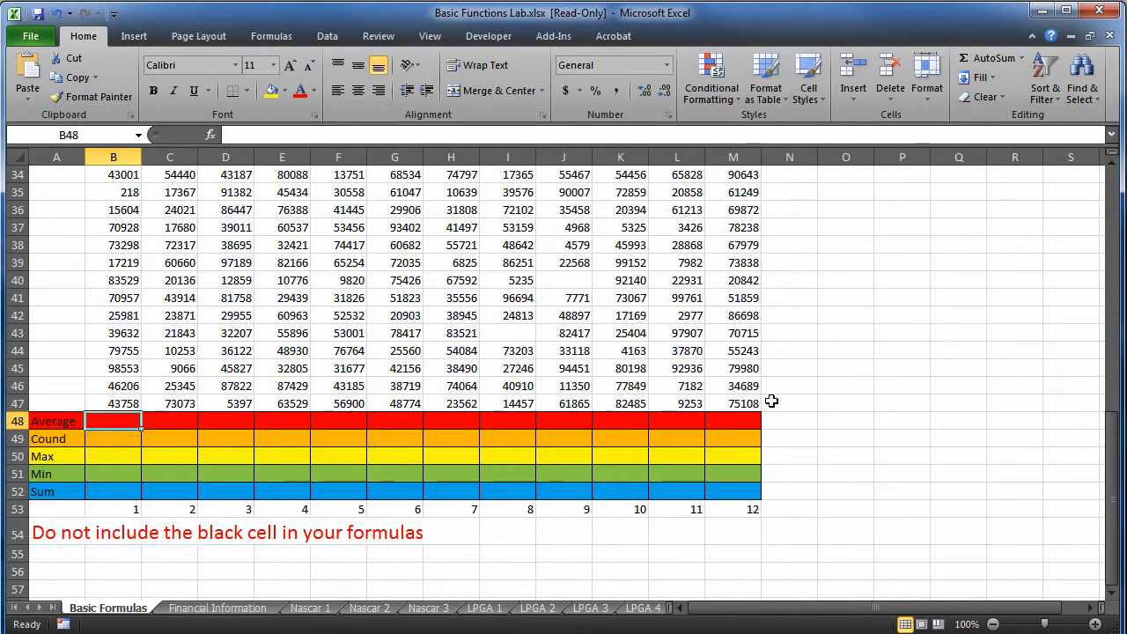
type("=")
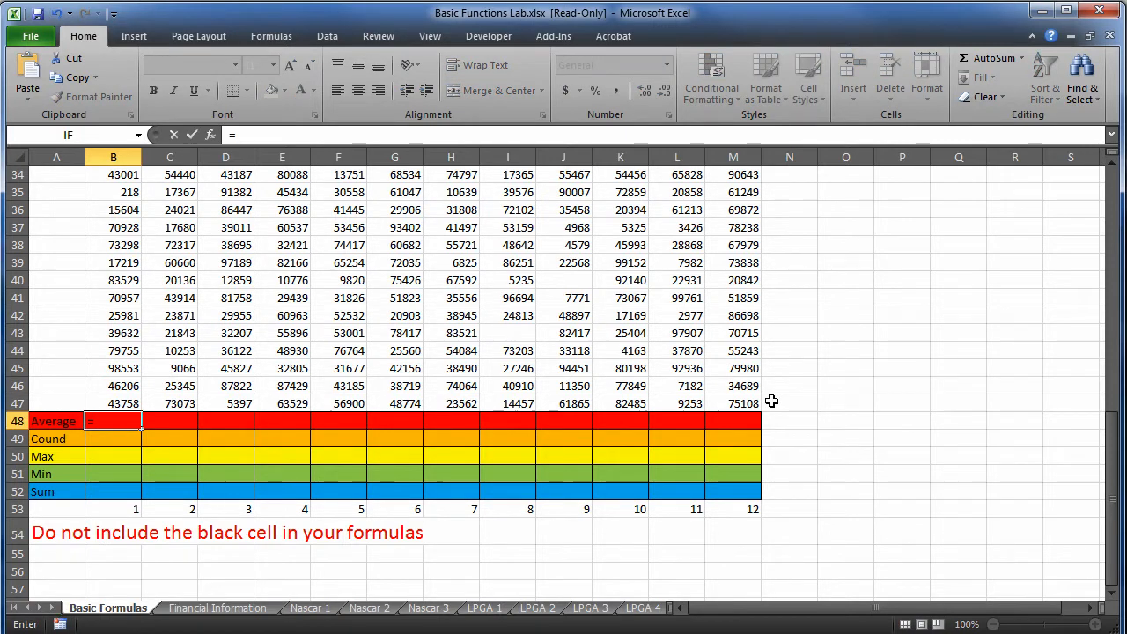
type("Avera")
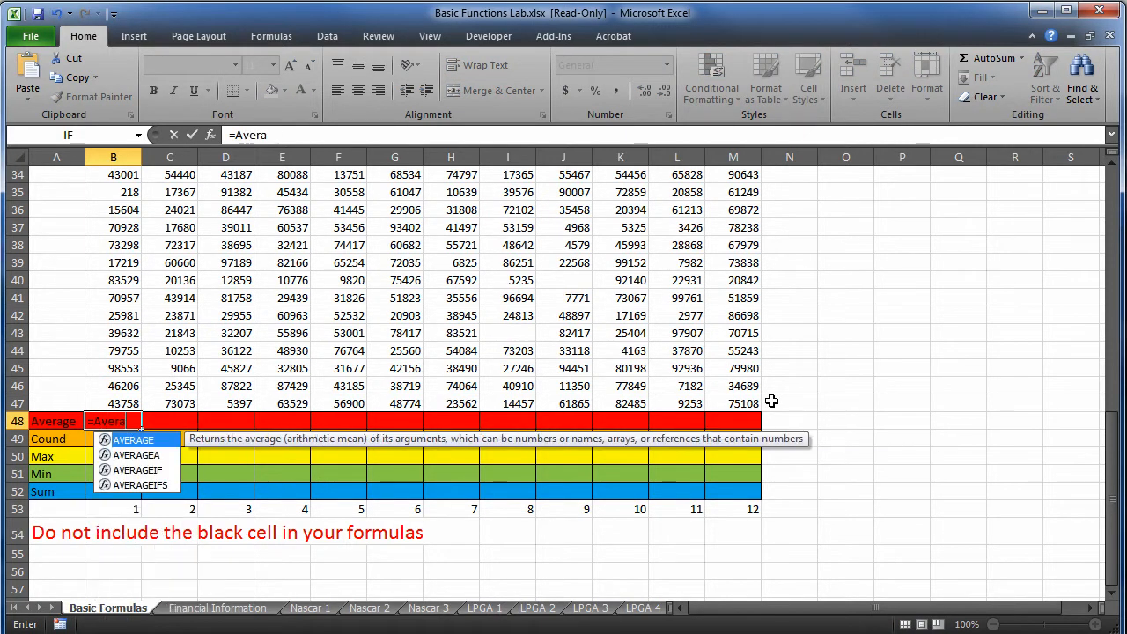
type("ge(")
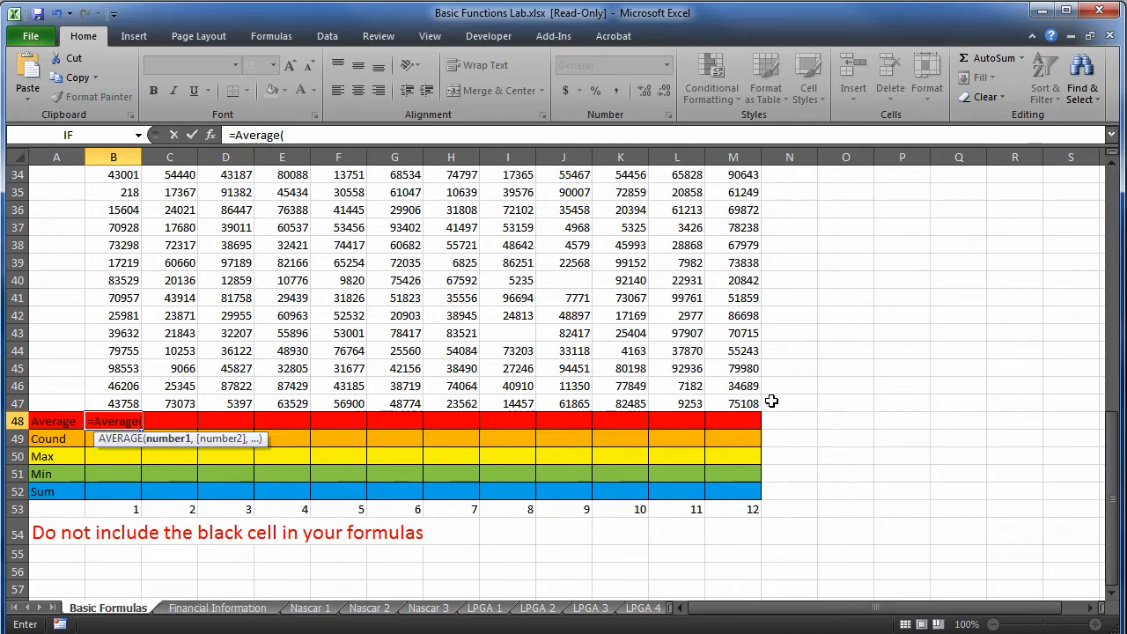
left_click_drag(121, 402, 110, 154)
left_click_drag(130, 46, 124, 174)
left_click(405, 137)
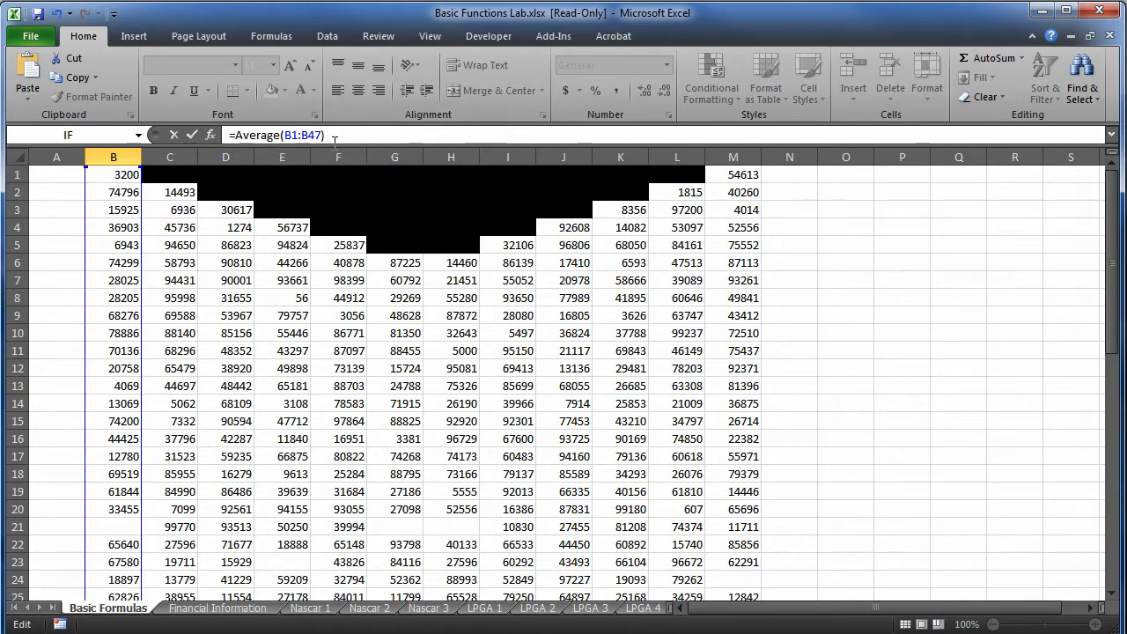
left_click_drag(323, 136, 286, 138)
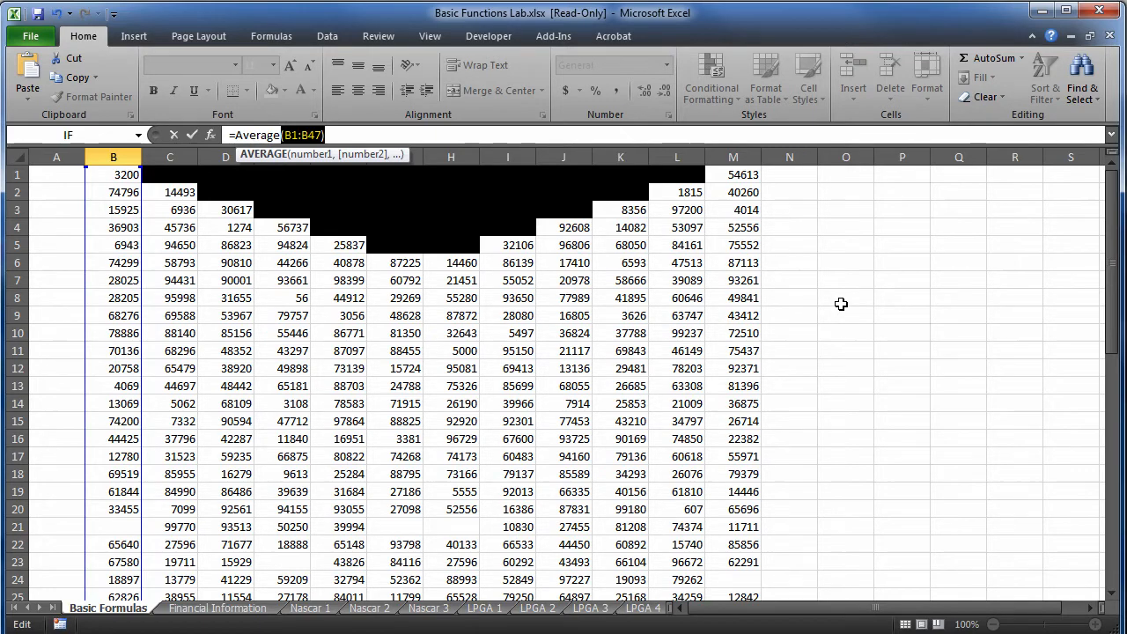
key("Return")
Enter =Count(B1:B47) in cell B49 and =max(B1:B47) in cell B50.
scroll(841, 304, "down", 3)
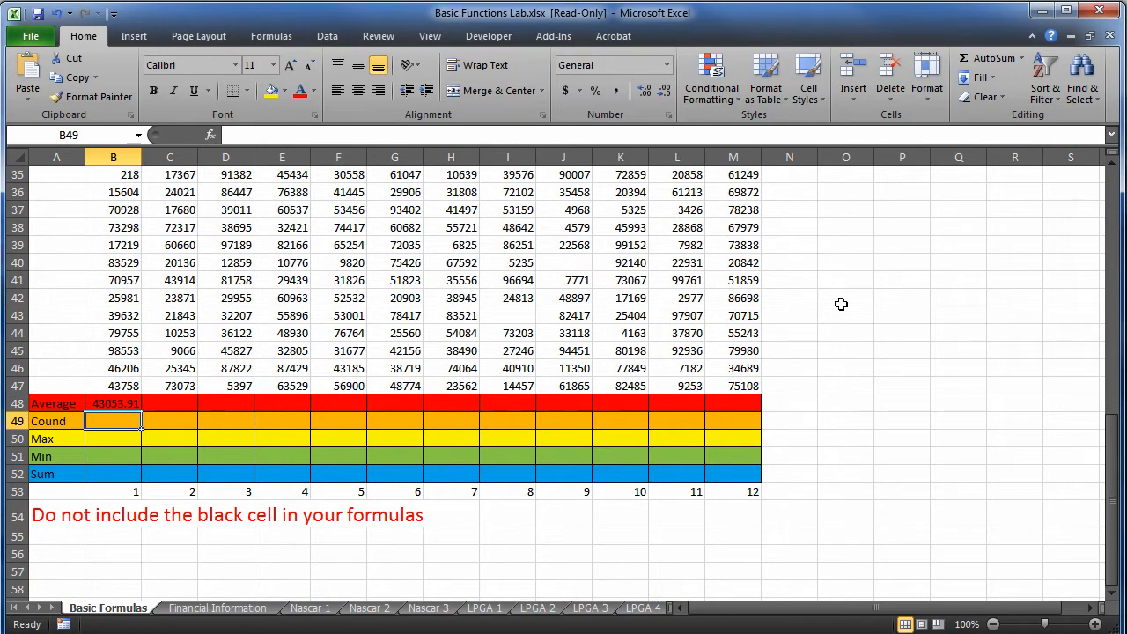
type("=Count")
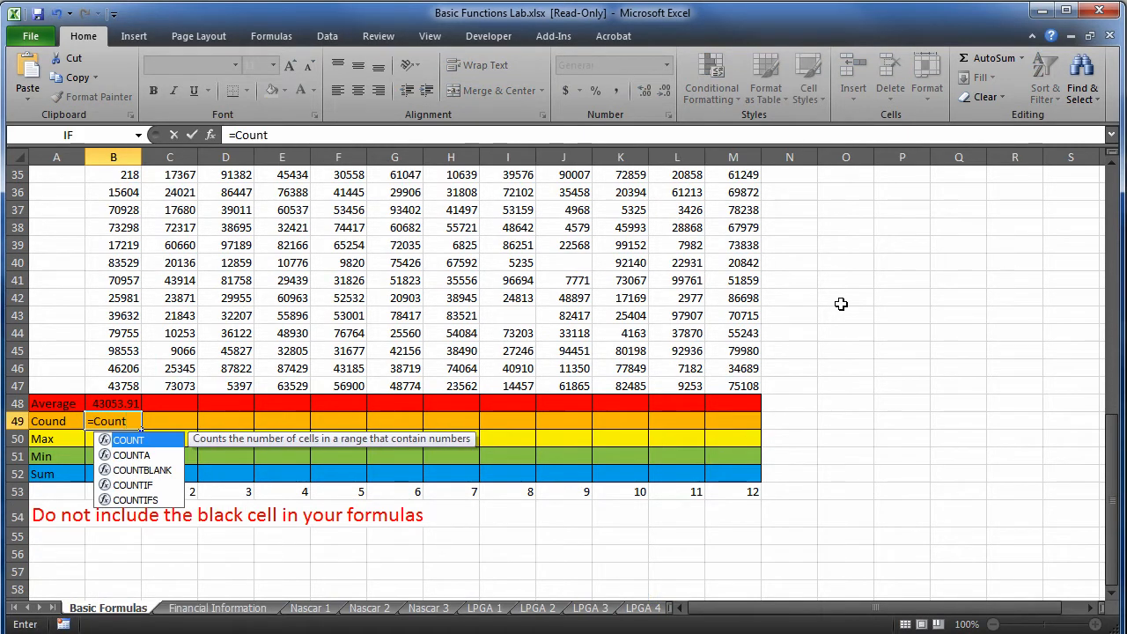
type("(B1:B47)")
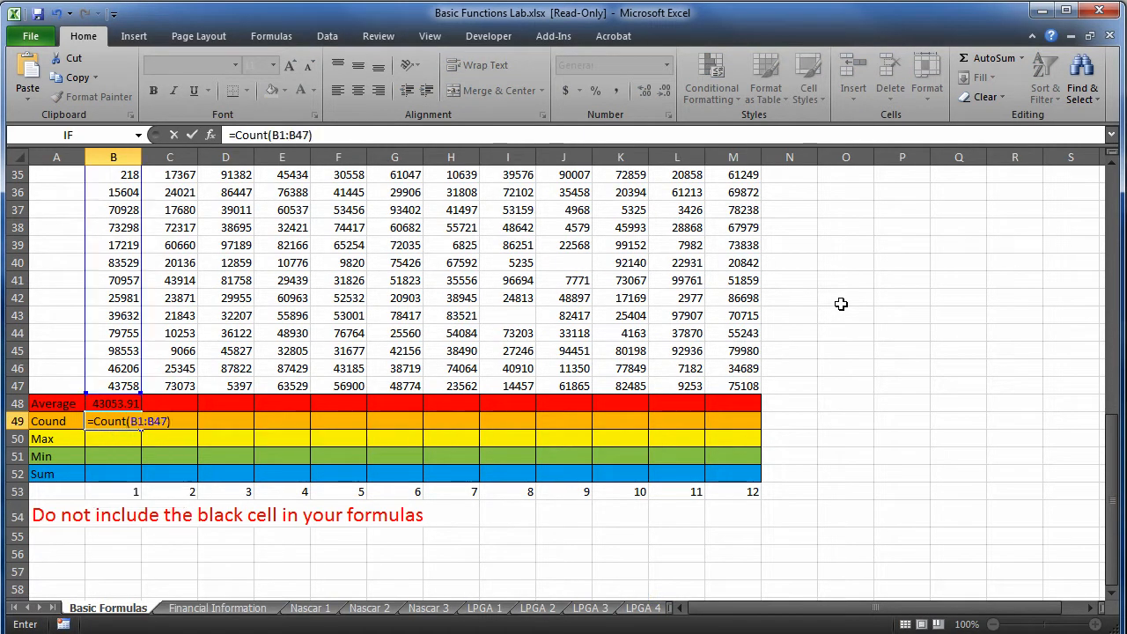
key("Return")
type("=")
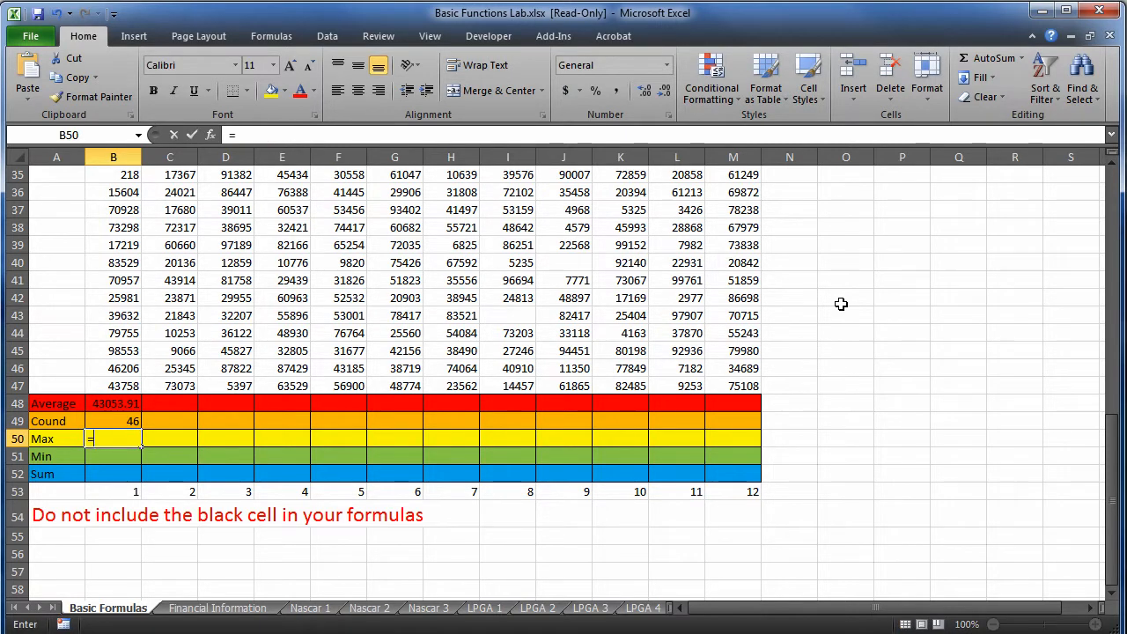
type("max")
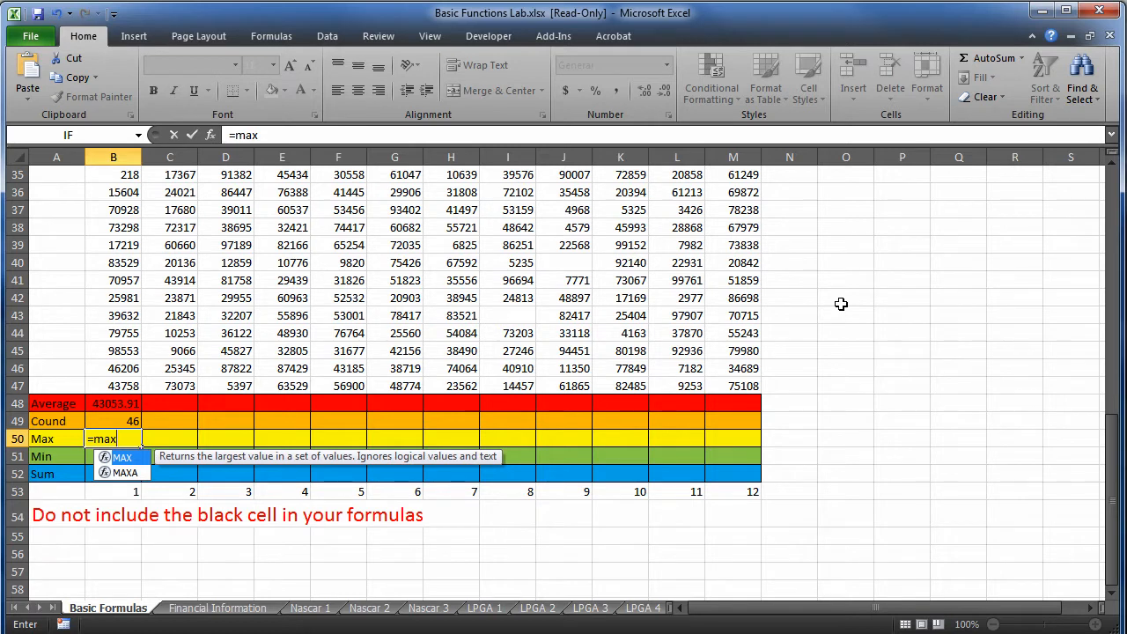
type("(B1:B47)")
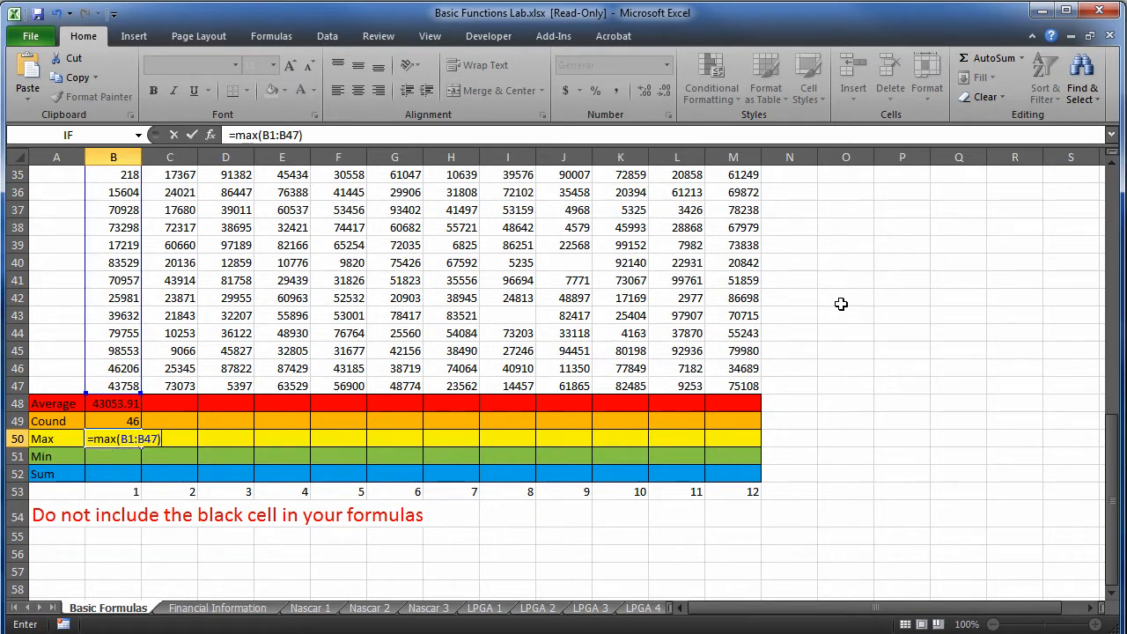
key("Return")
Enter =min(B1:B47) in cell B51 and =Sum(B1:B47) in cell B52.
type("=")
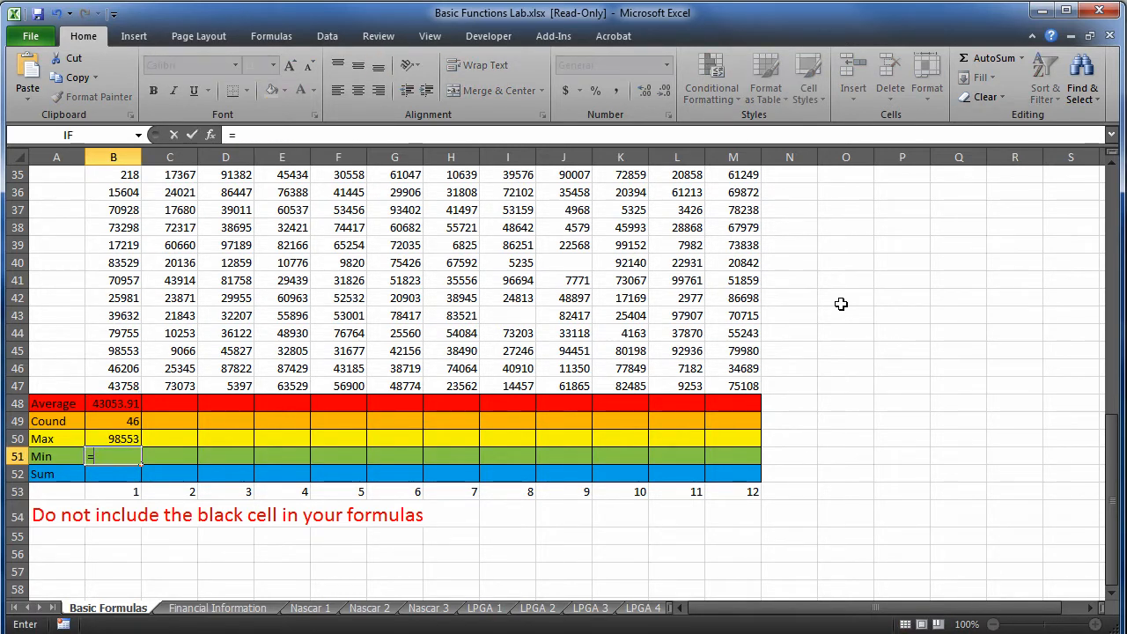
type("min")
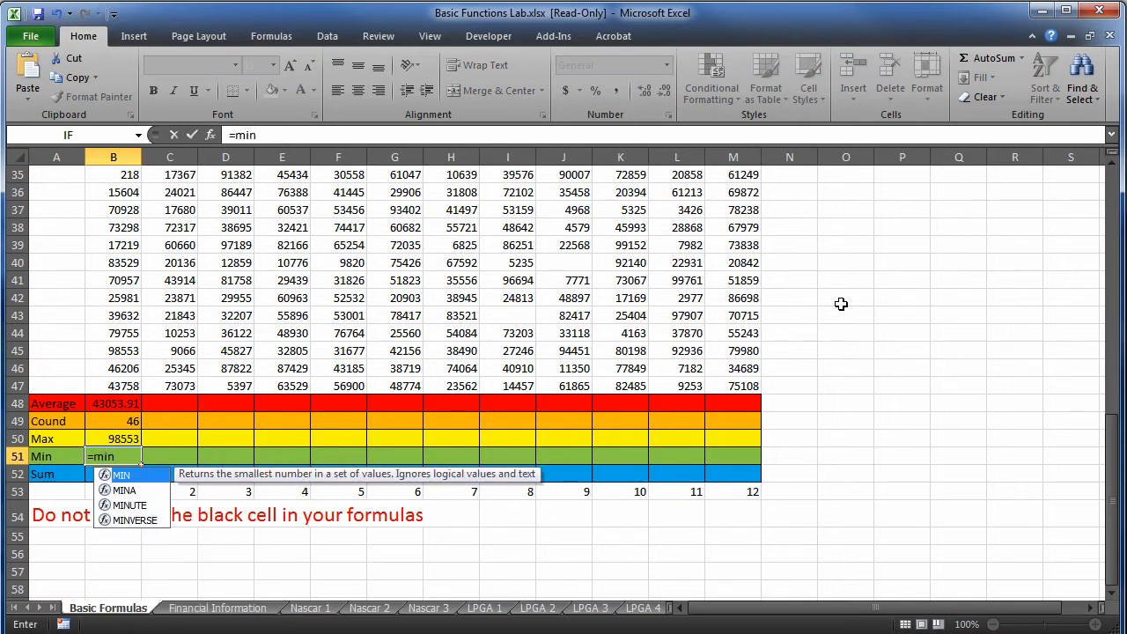
type("(B1:B47)")
key("Return")
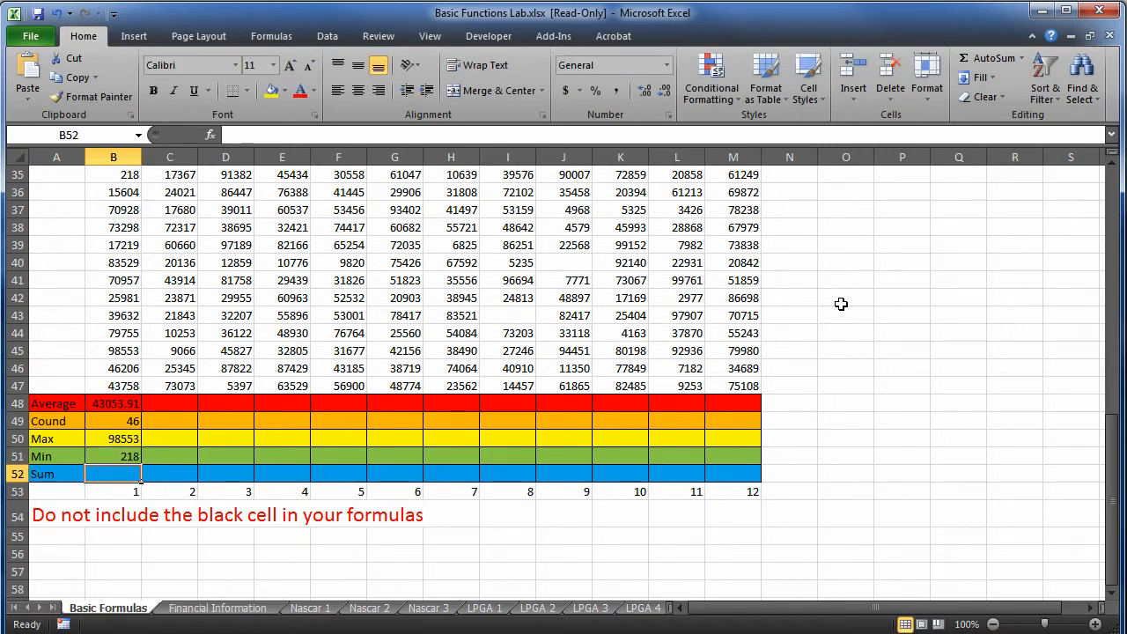
type("=Sum")
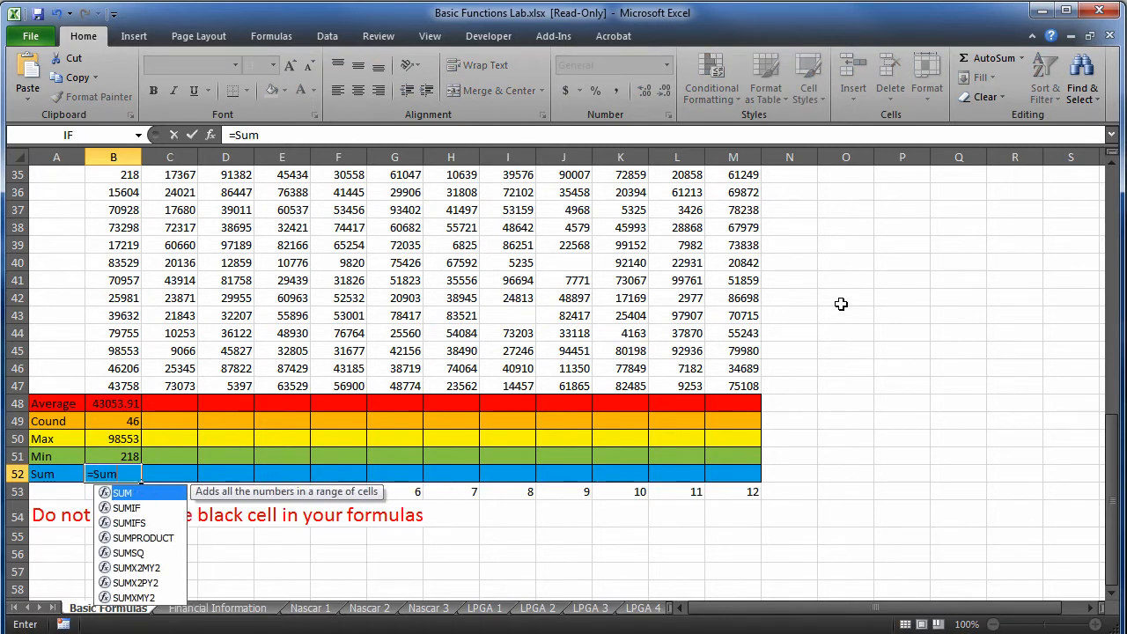
type("(B1:B47)")
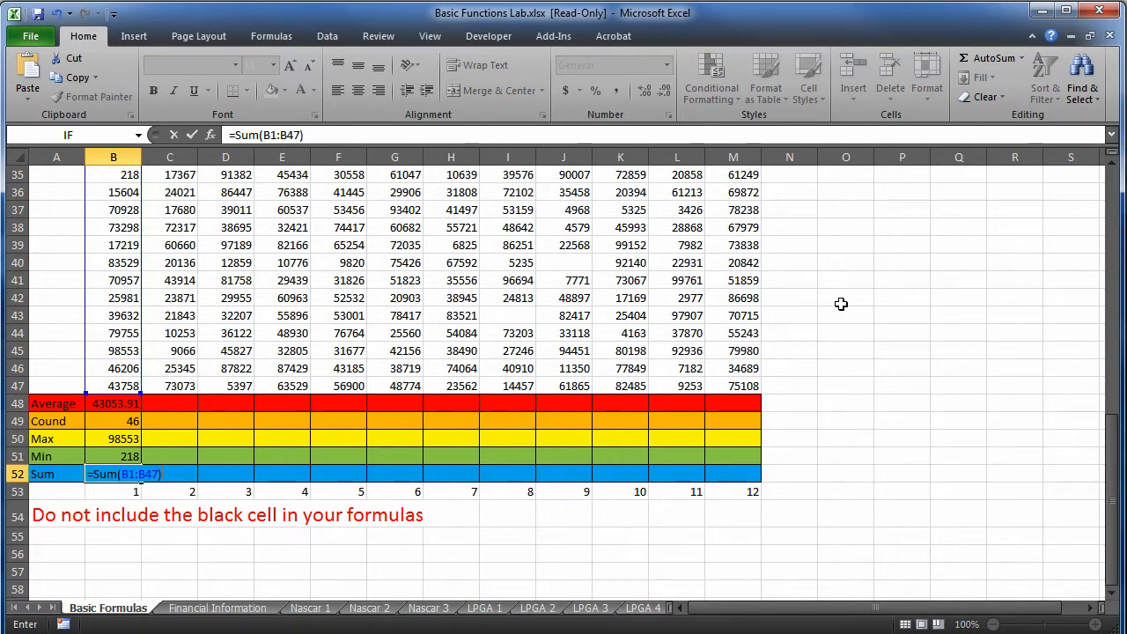
key("Return")
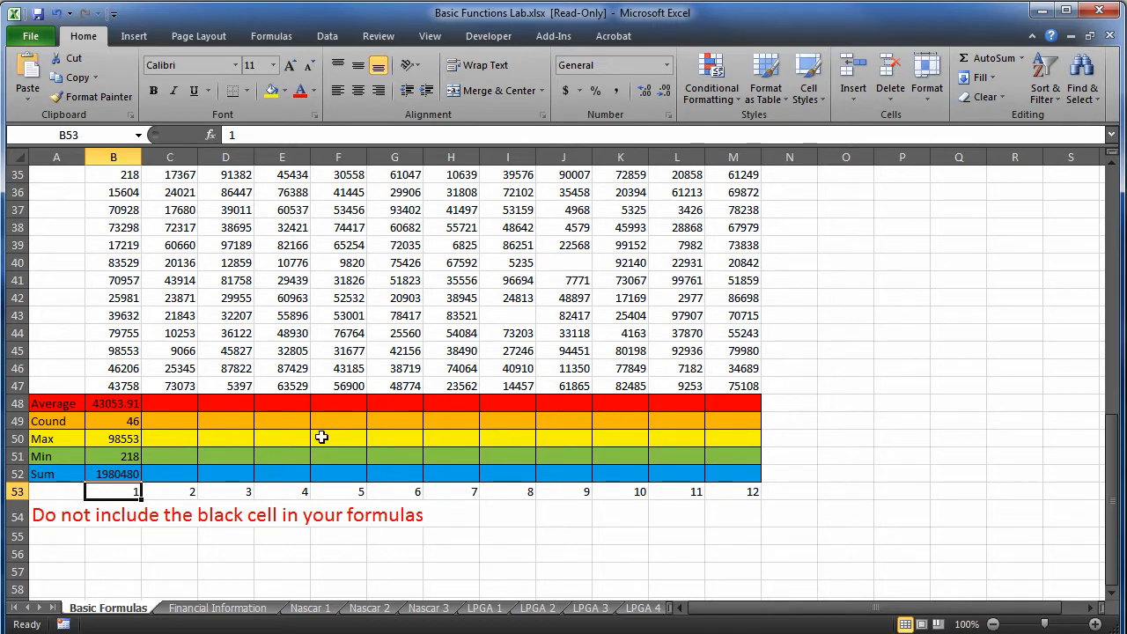
Look over the remaining data columns and select the five completed summary formulas in B48:B52.
scroll(258, 399, "up", 11)
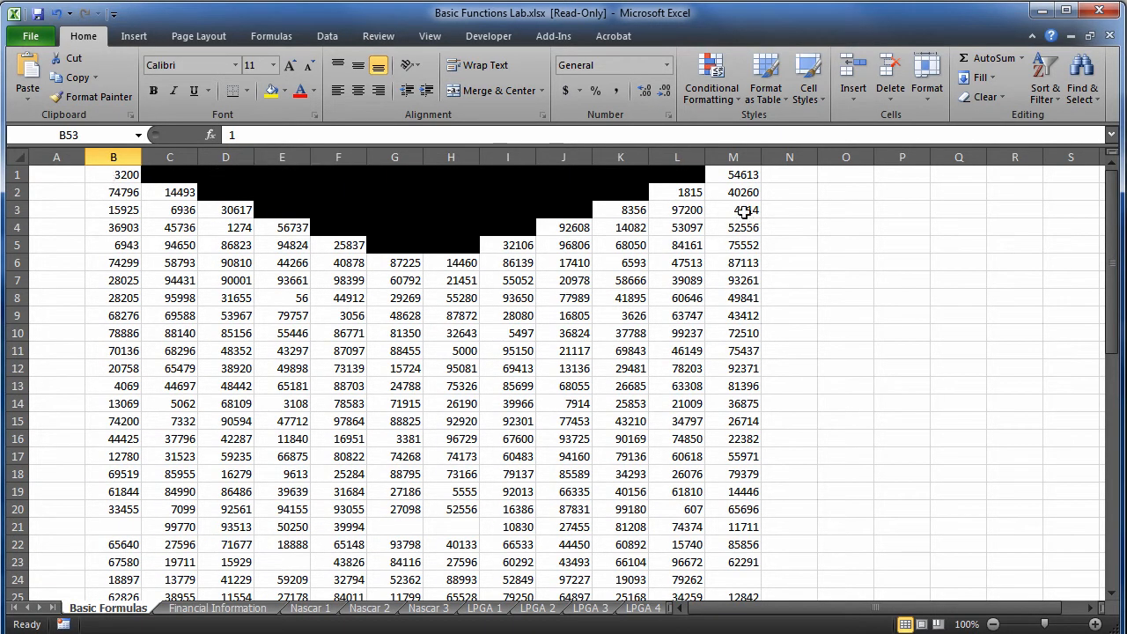
scroll(810, 246, "down", 12)
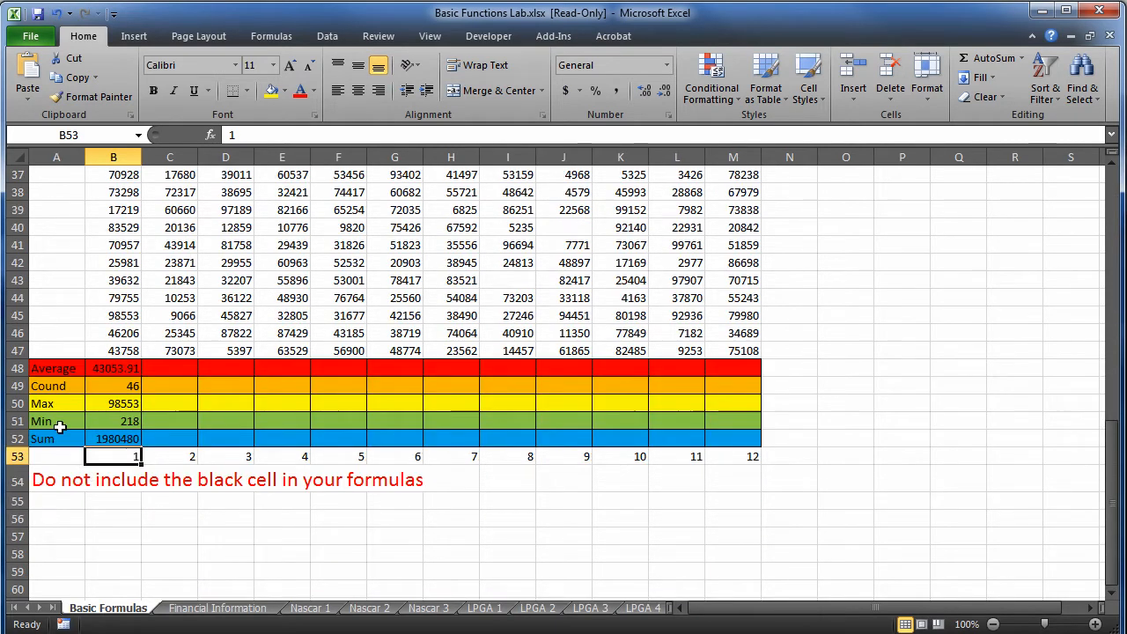
left_click_drag(120, 366, 126, 439)
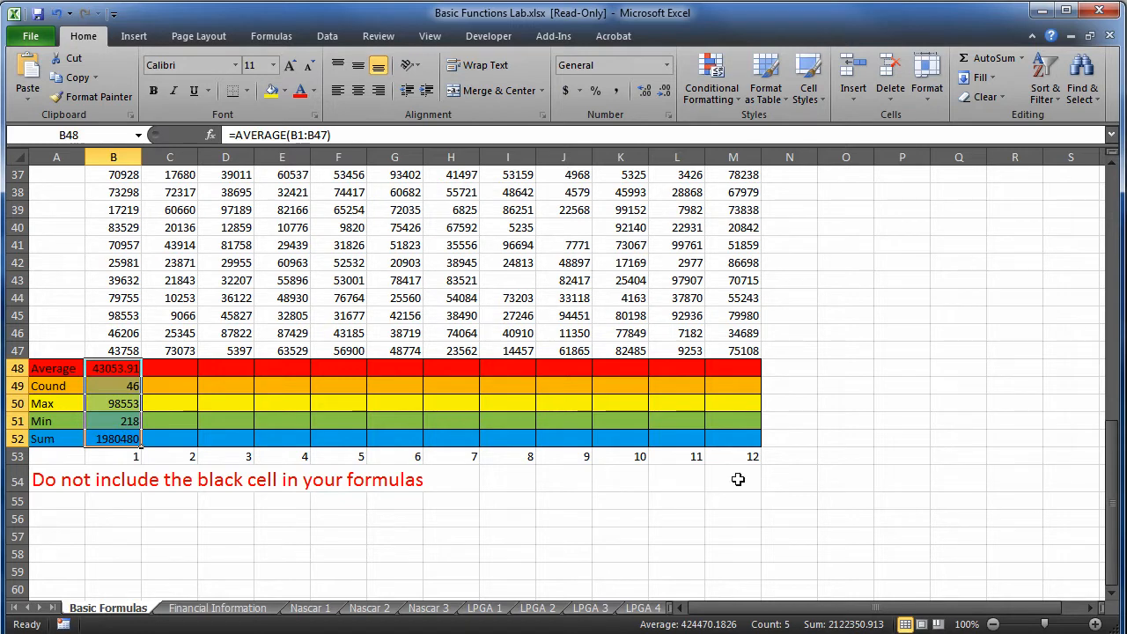
On the Financial Information sheet, enter =B2*C2 as the Purchase Total in D2, fill it down to D12 and check the last formula.
left_click(218, 608)
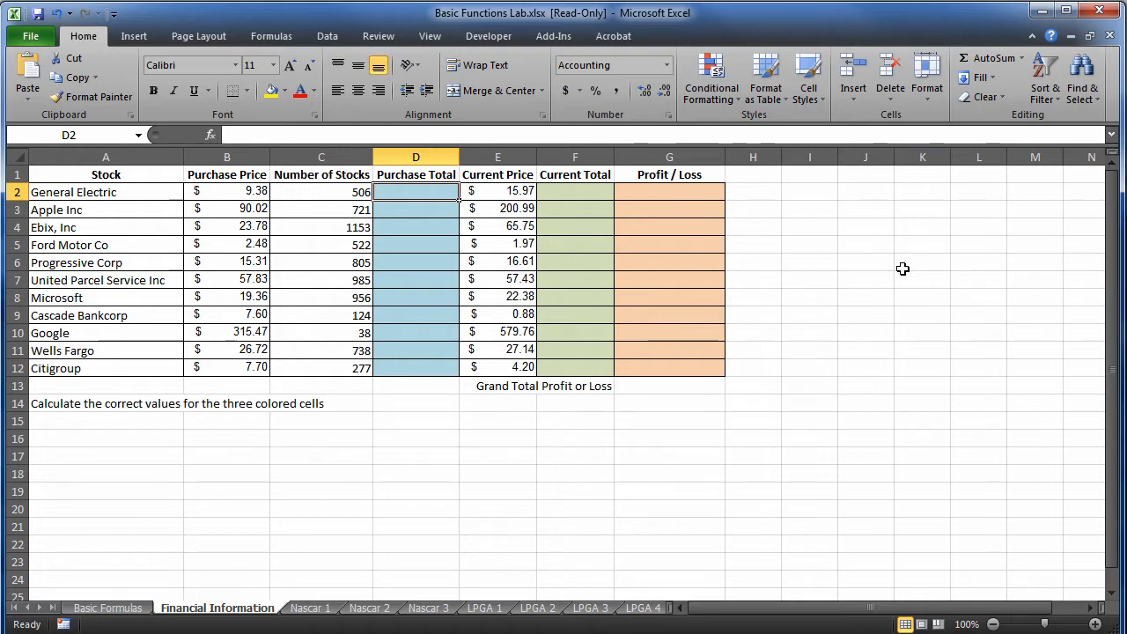
type("=")
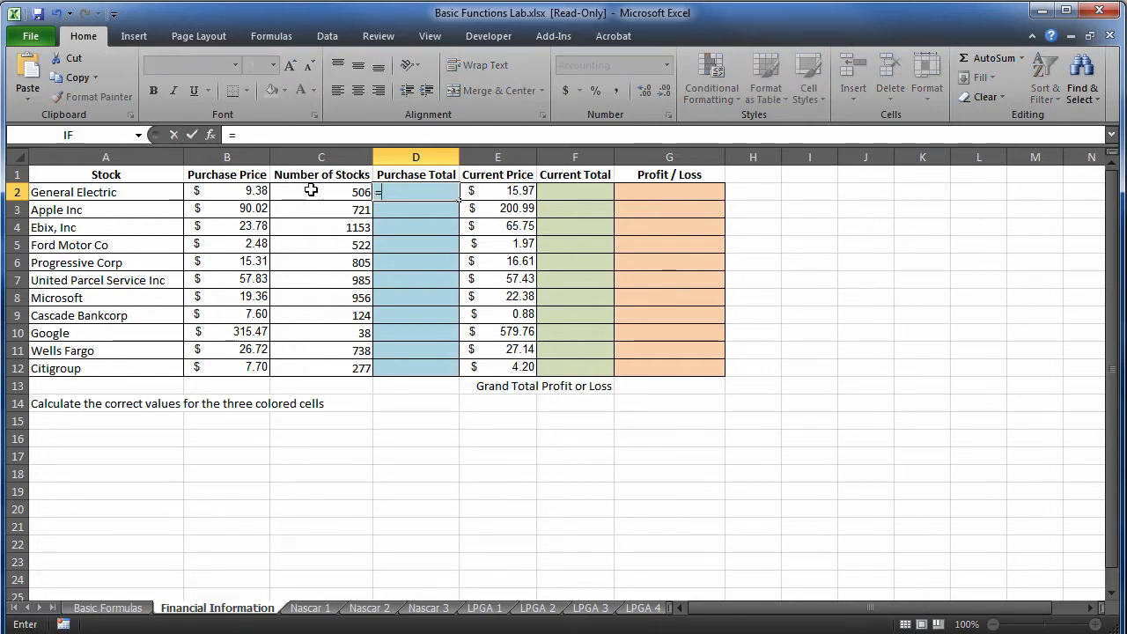
left_click(239, 192)
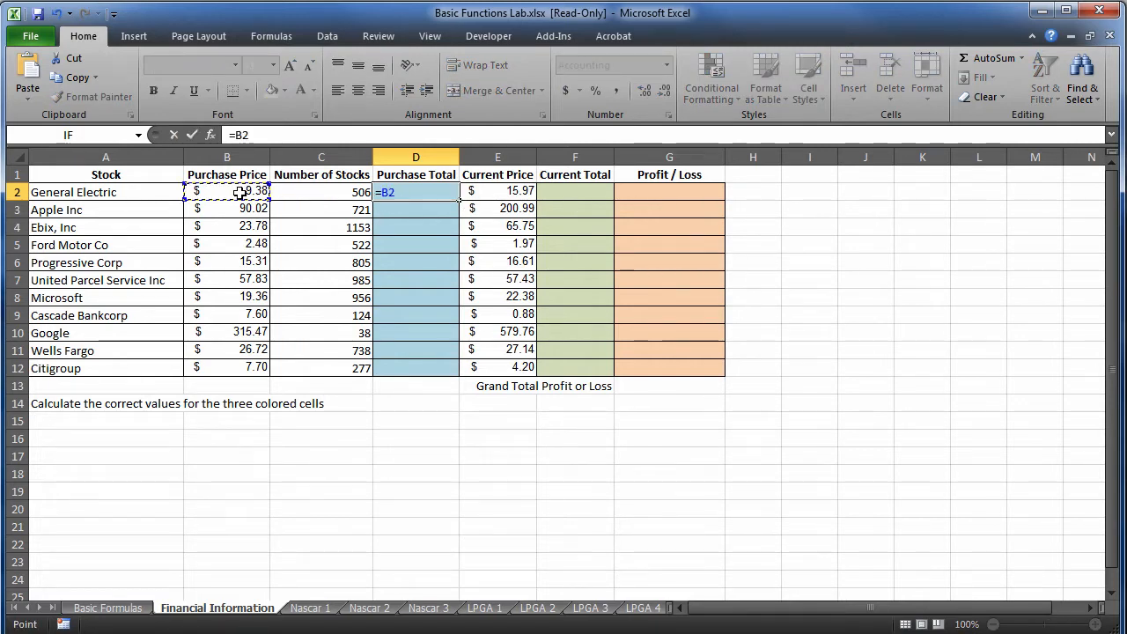
type("*")
left_click(301, 192)
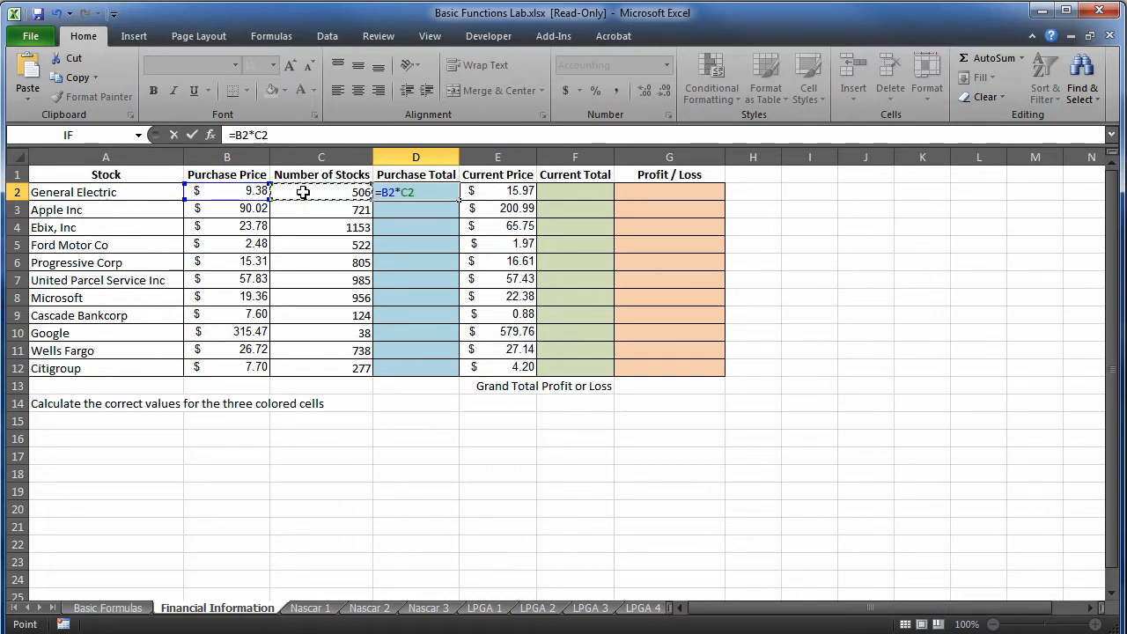
key("ctrl+Return")
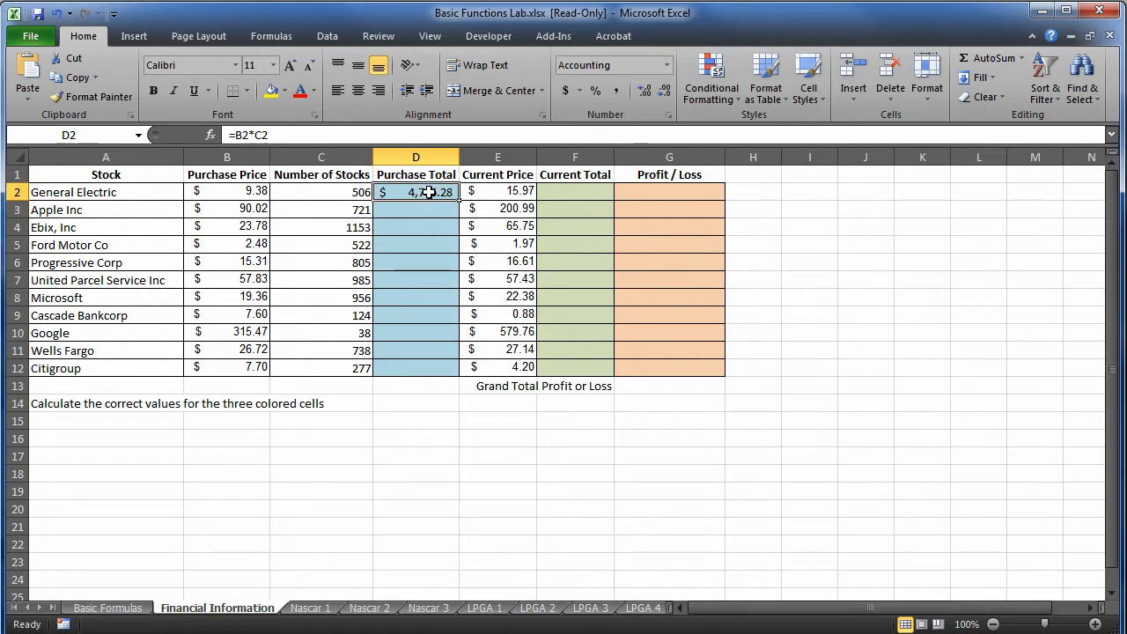
left_click_drag(458, 201, 451, 372)
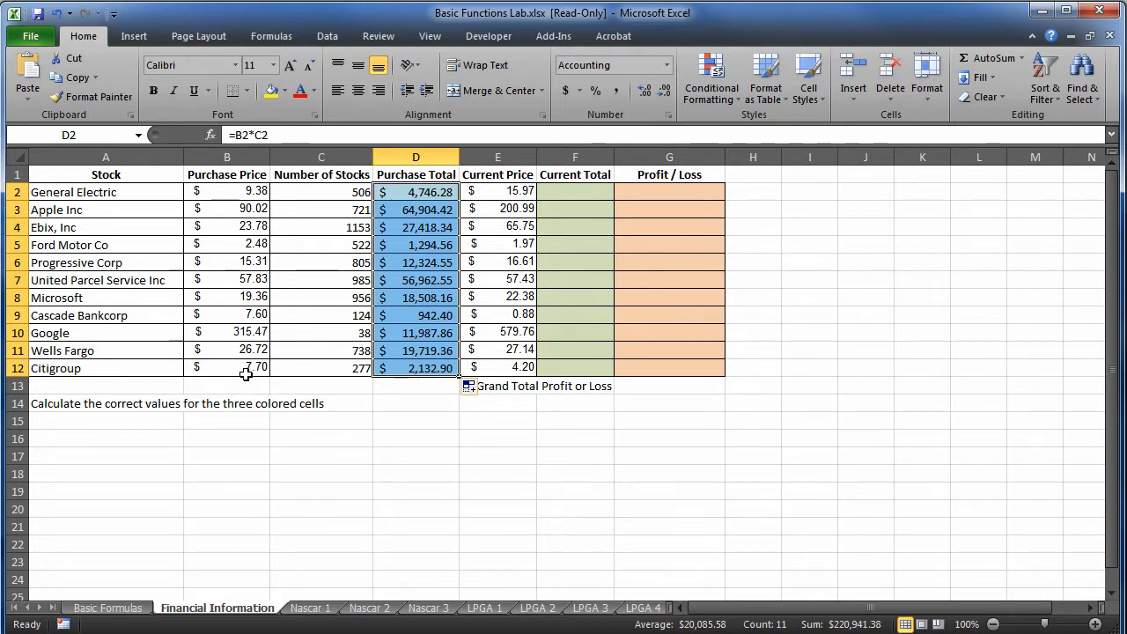
left_click(418, 385)
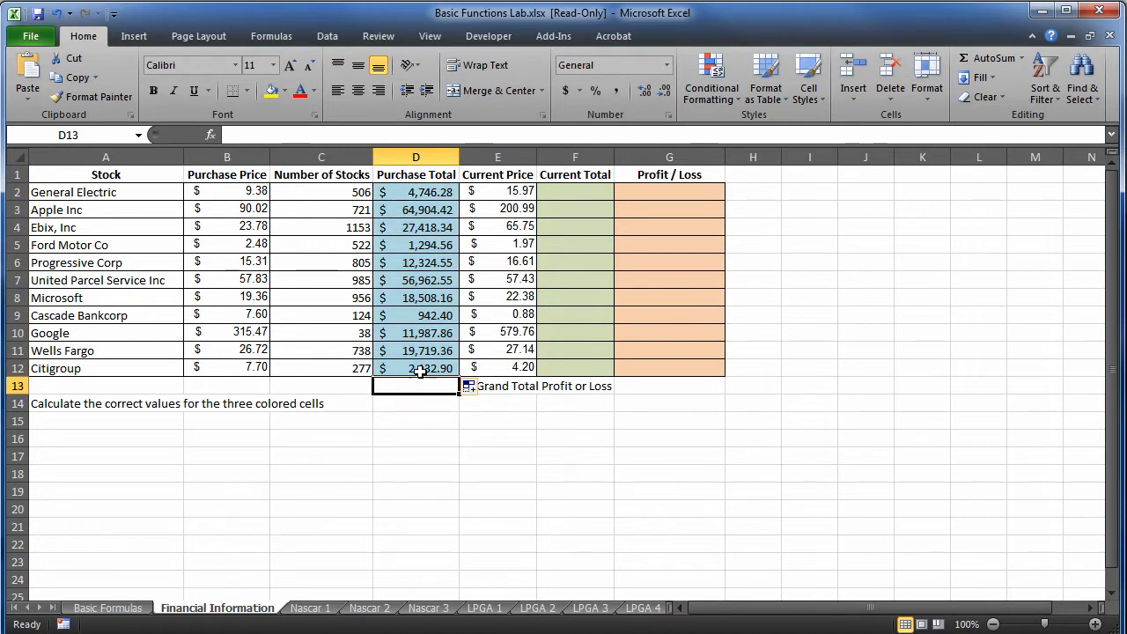
left_click(420, 369)
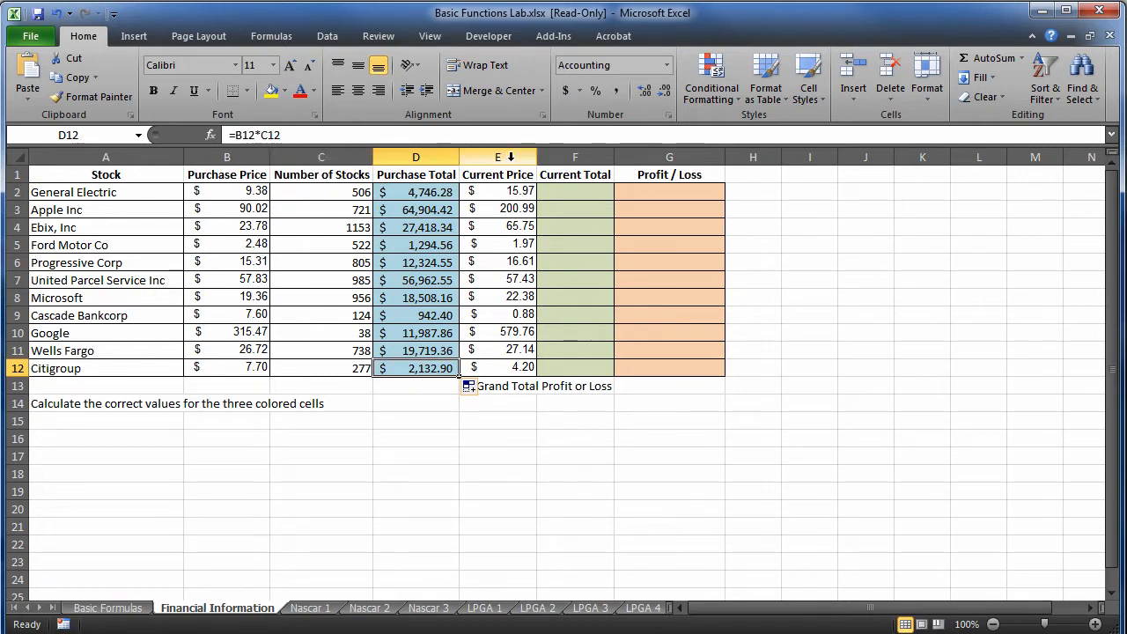
Enter =C2*E2 as the Current Total in F2 and fill the formula down to F12.
left_click(554, 191)
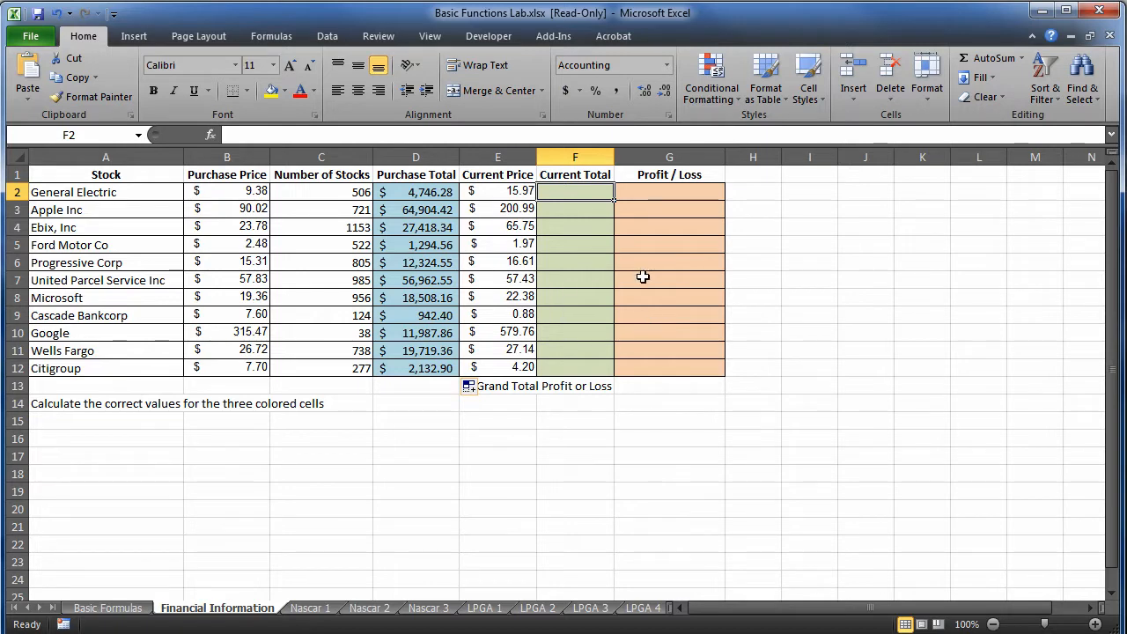
left_click(651, 385)
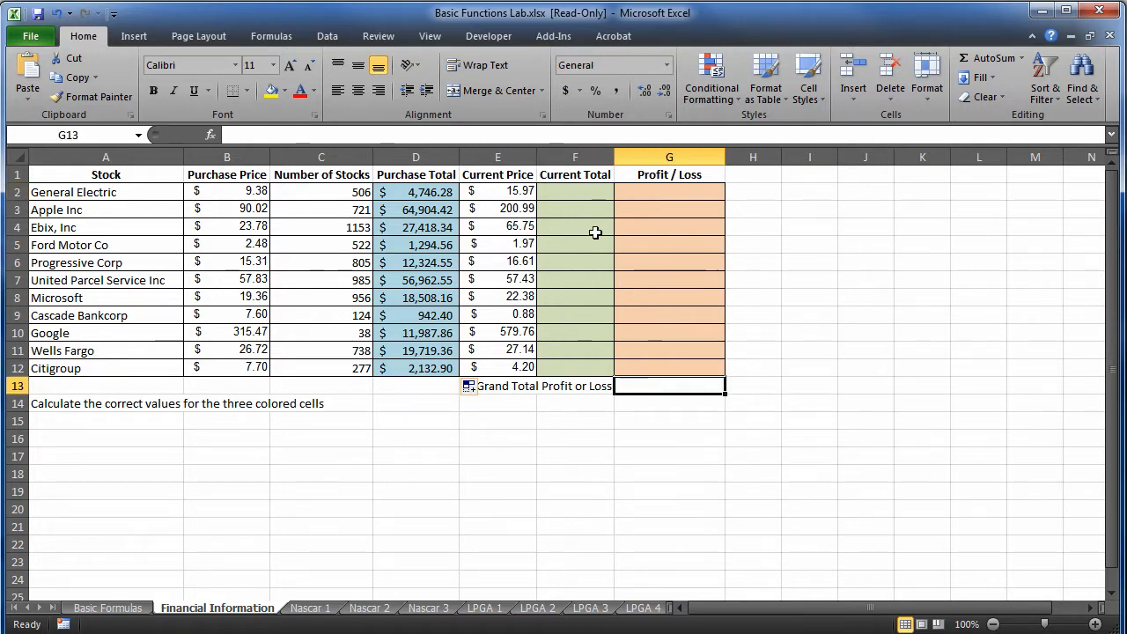
left_click(585, 192)
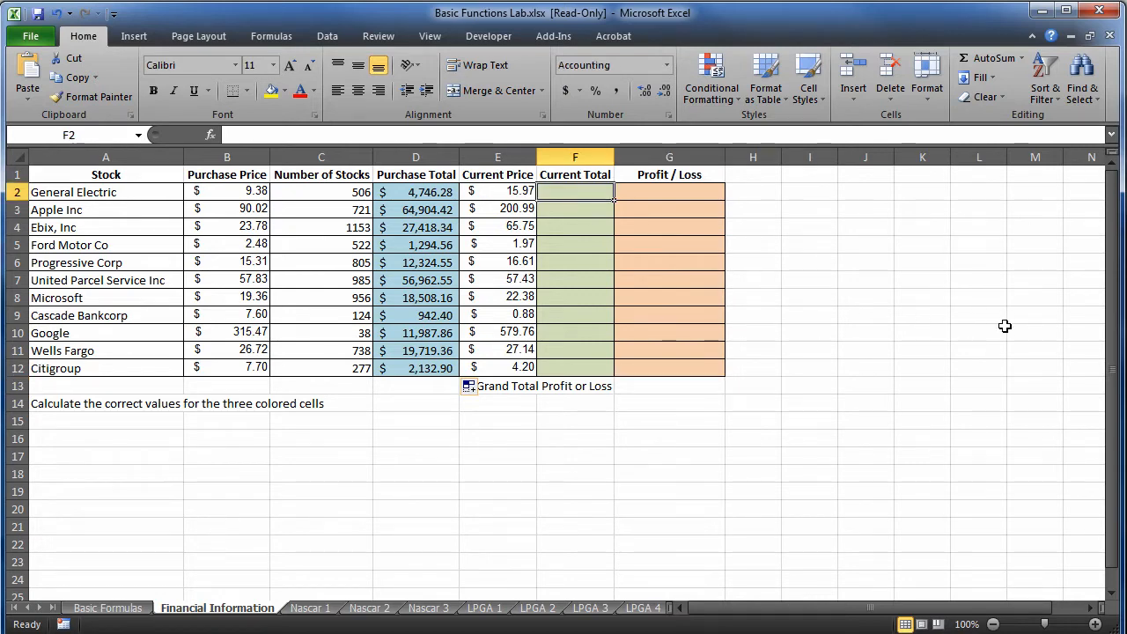
type("=")
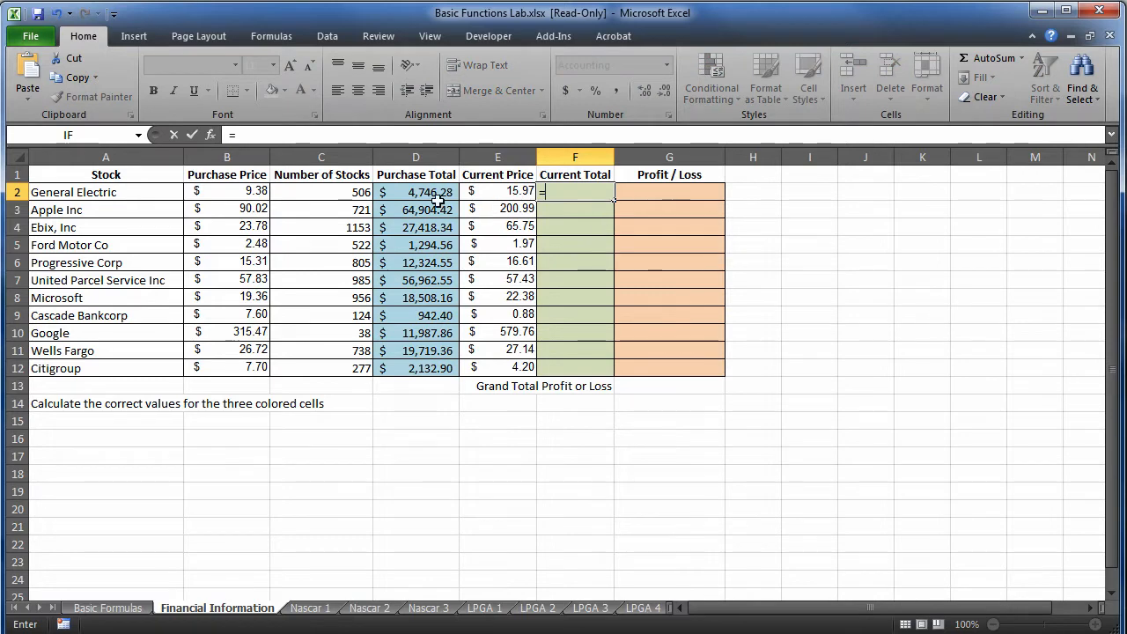
left_click(334, 194)
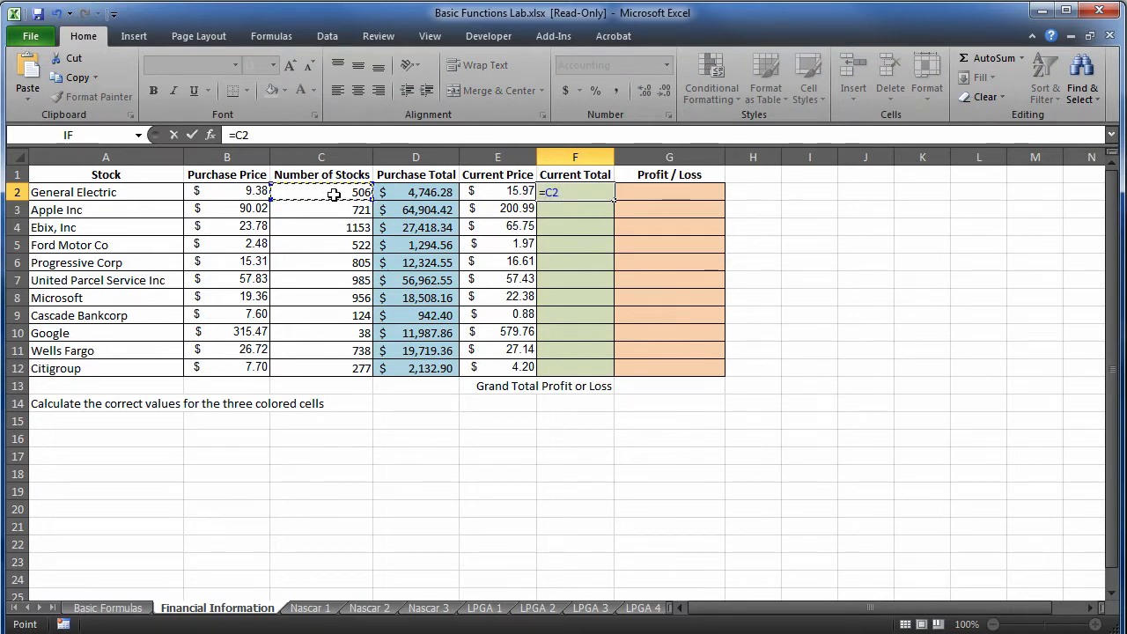
type("*")
left_click(520, 190)
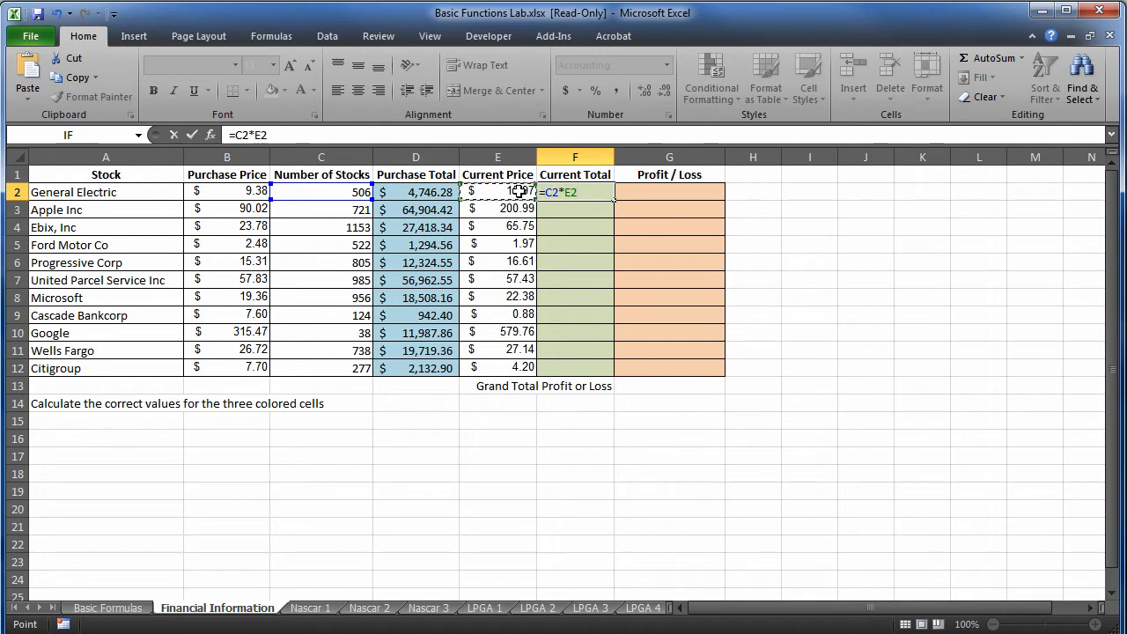
key("Return")
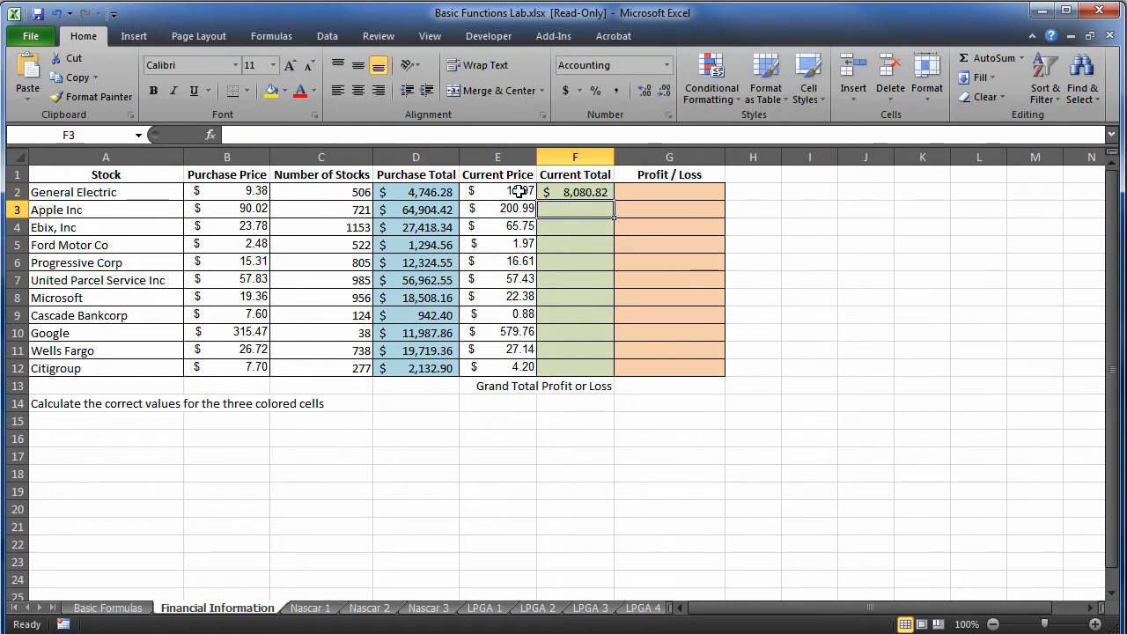
left_click(568, 191)
left_click_drag(613, 201, 610, 373)
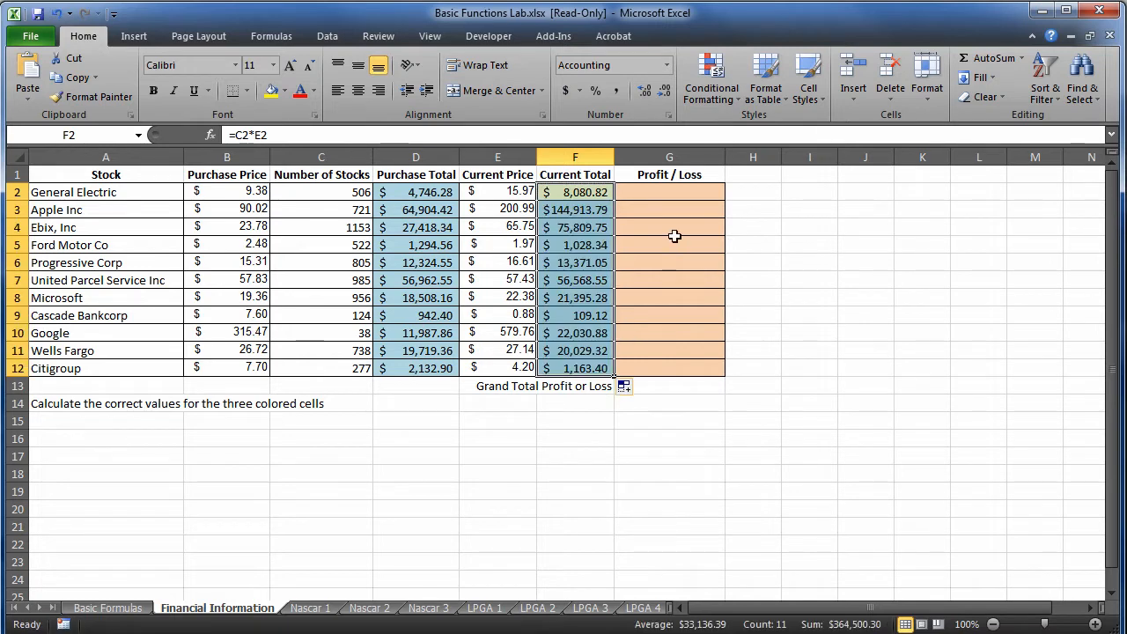
Enter =F2-D2 as the Profit / Loss in G2 and fill the formula down to G12.
left_click(678, 192)
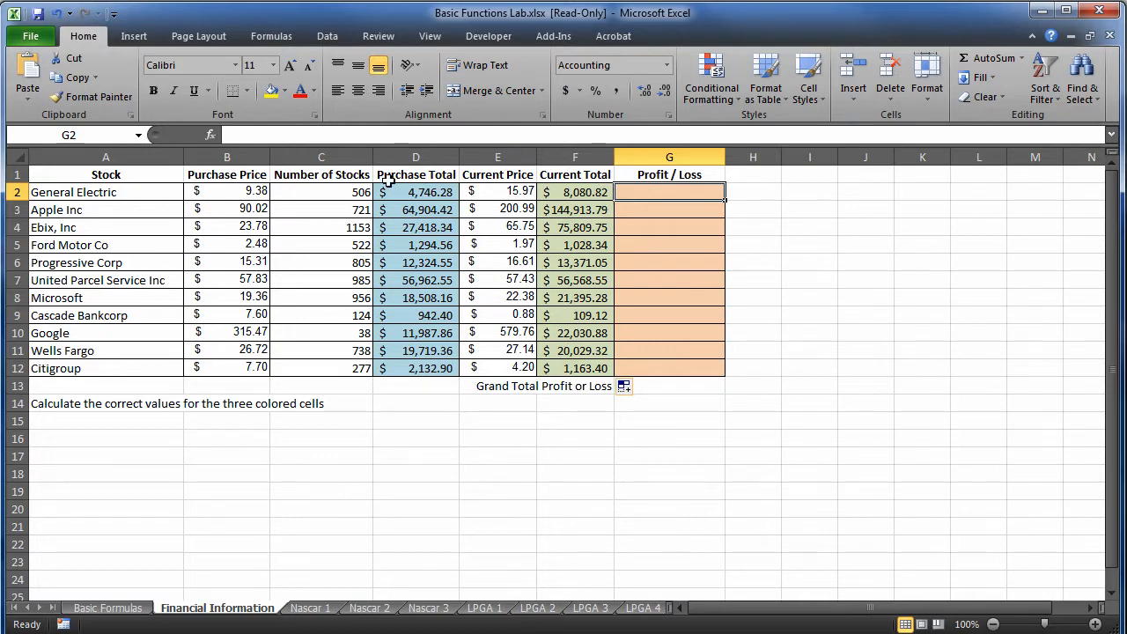
type("=")
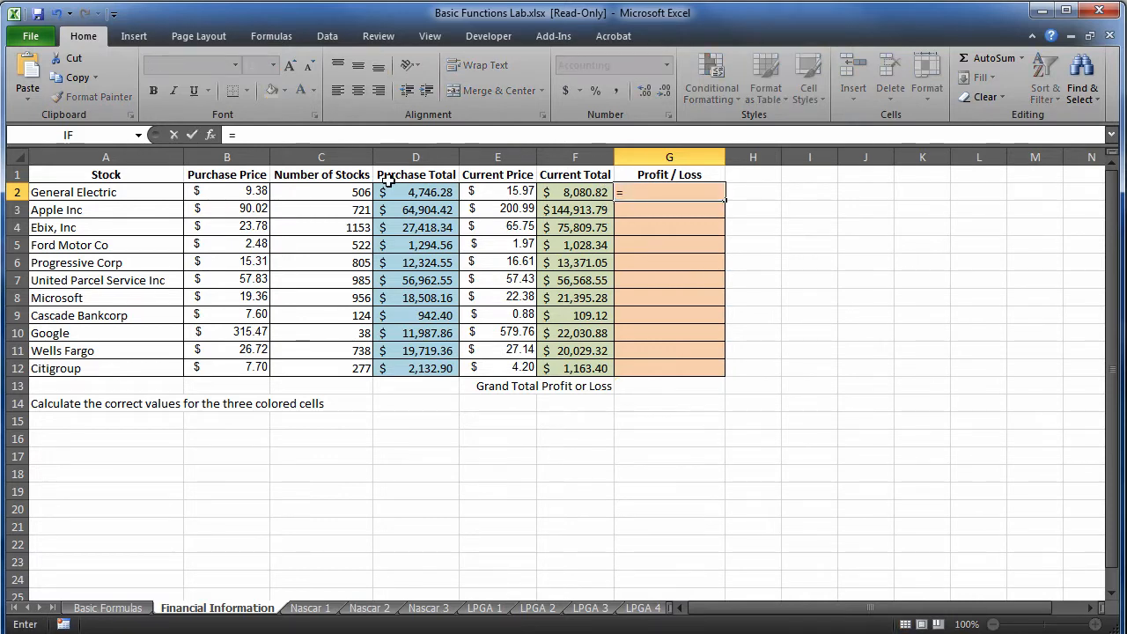
left_click(594, 195)
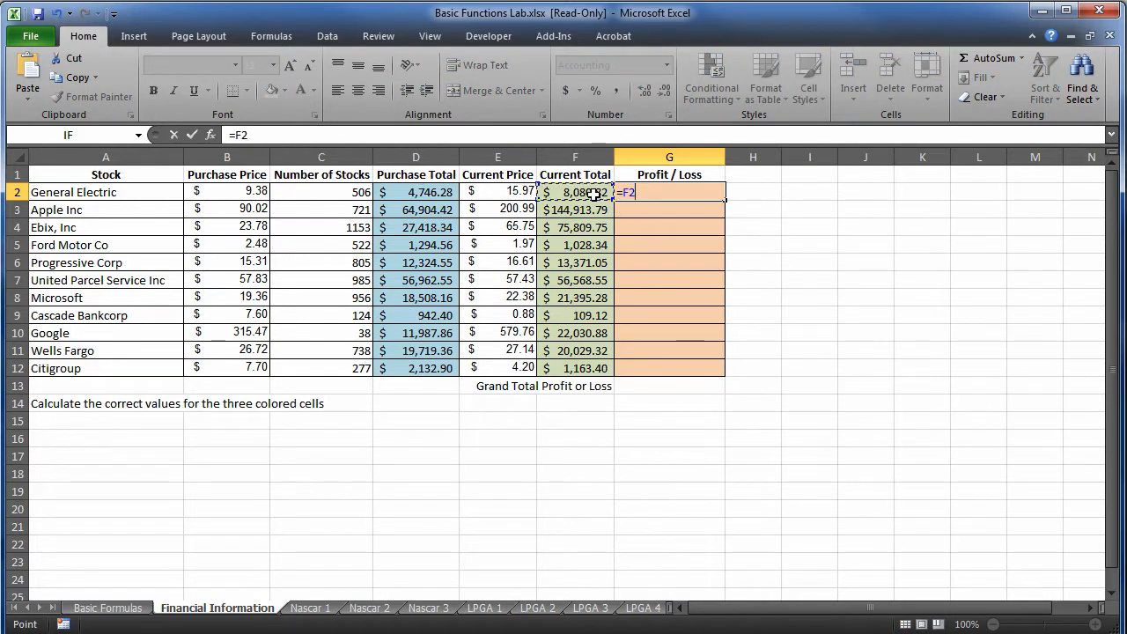
type("*")
left_click(402, 192)
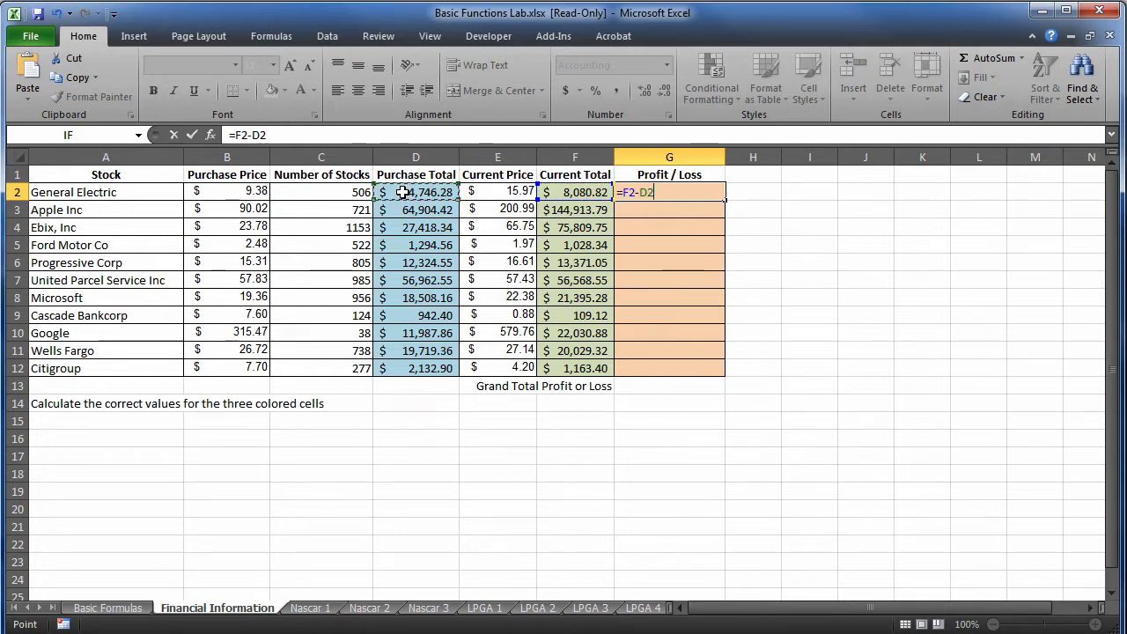
key("Return")
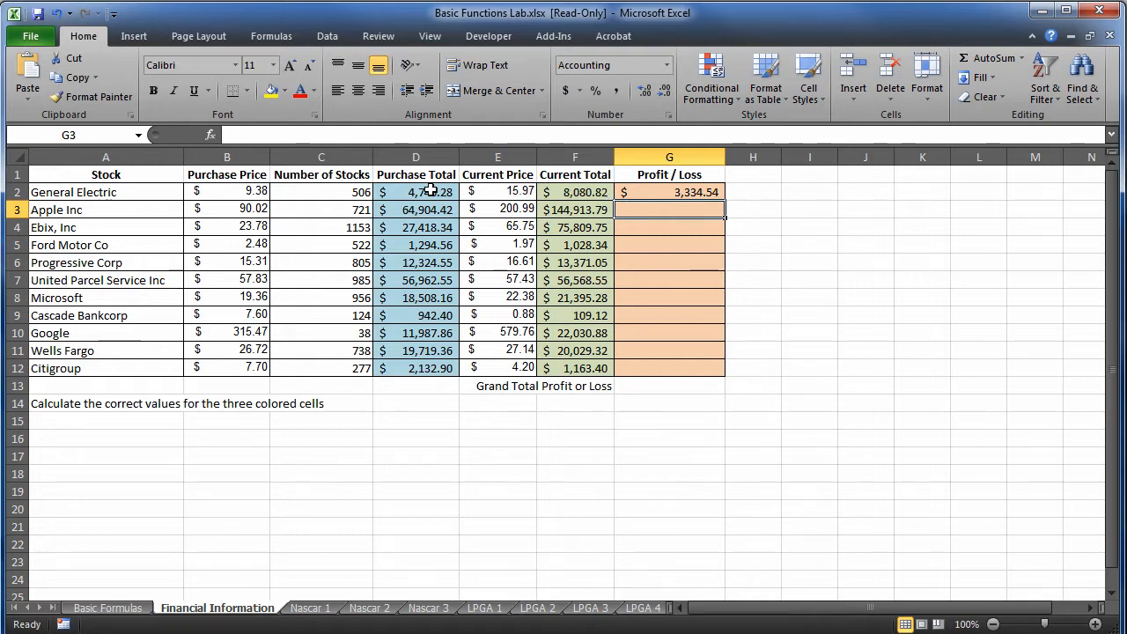
left_click(685, 194)
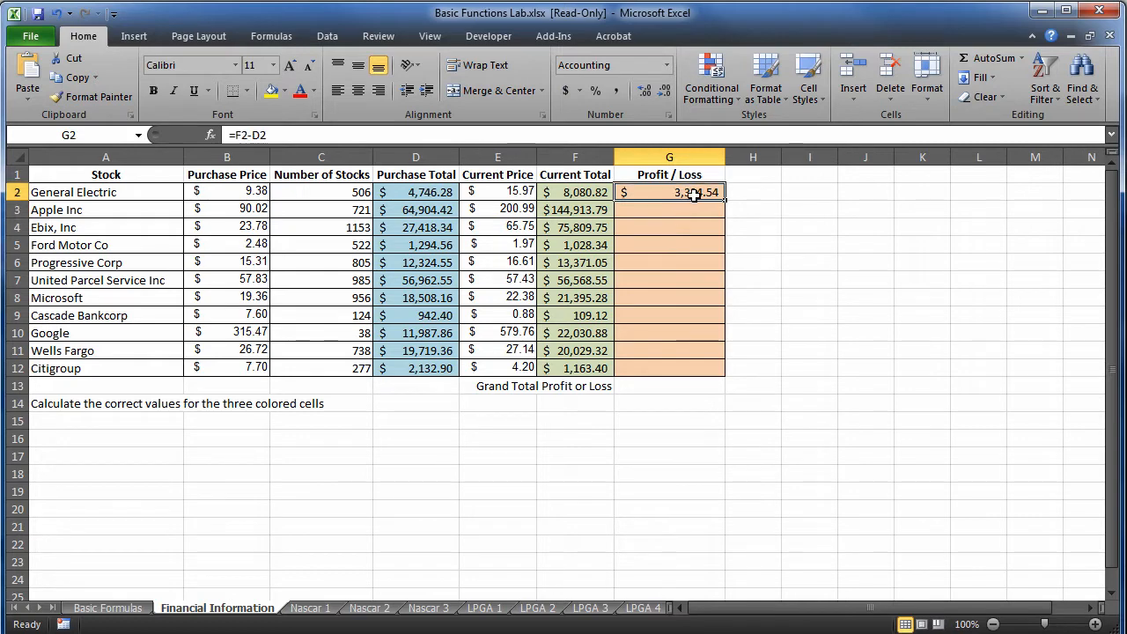
left_click_drag(725, 201, 724, 376)
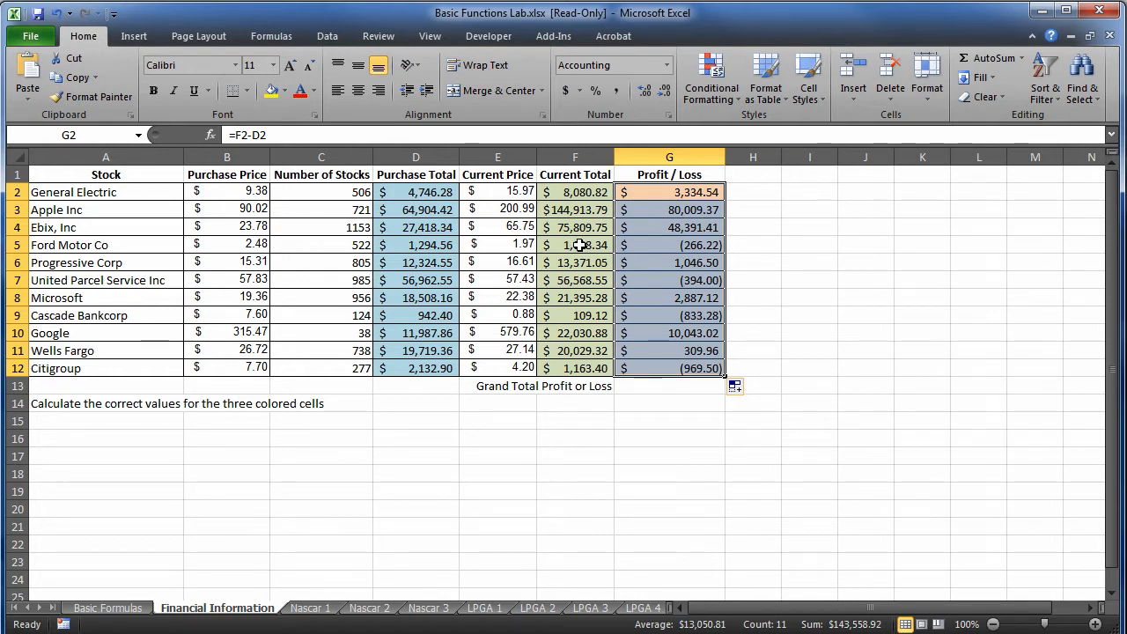
Enter =Sum(G2:G12) in G13 as the Grand Total Profit or Loss.
left_click(658, 385)
type("=Sum(")
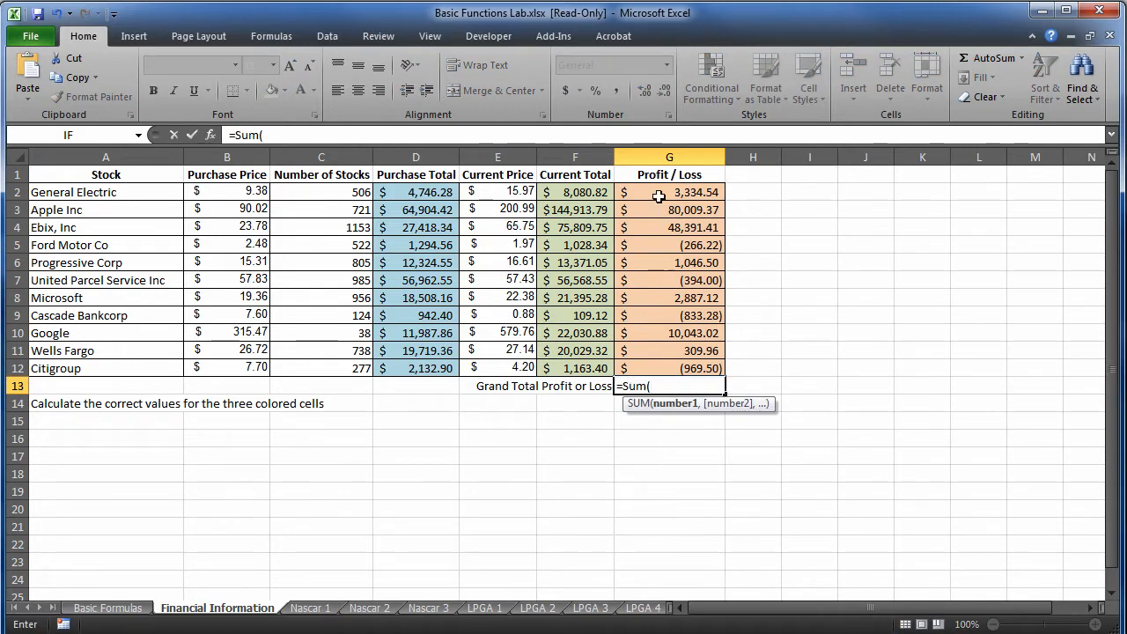
left_click_drag(661, 193, 658, 370)
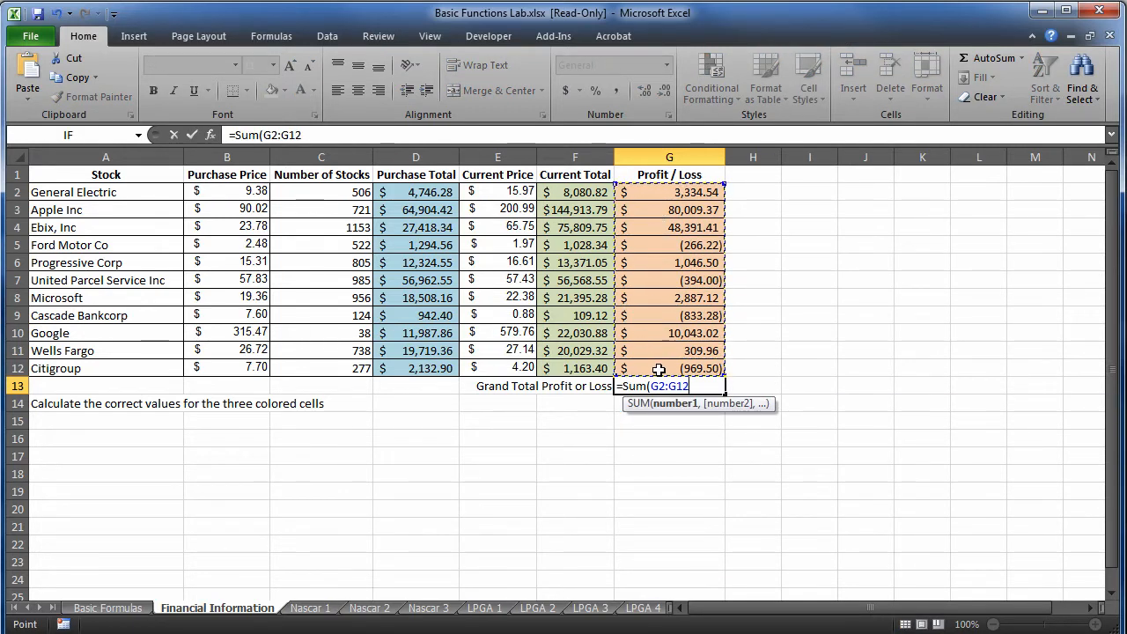
type(")")
key("Return")
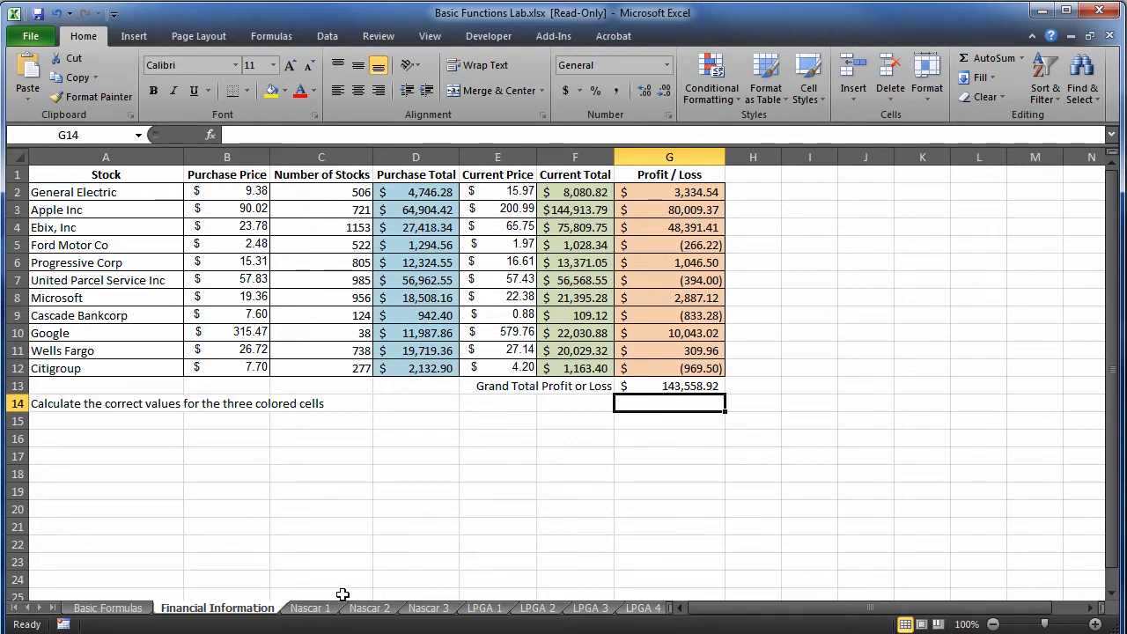
On the Nascar 1 sheet, sort the driver table B1:I68, headers included, by POINTS from Largest to Smallest.
left_click(314, 608)
scroll(621, 358, "down", 15)
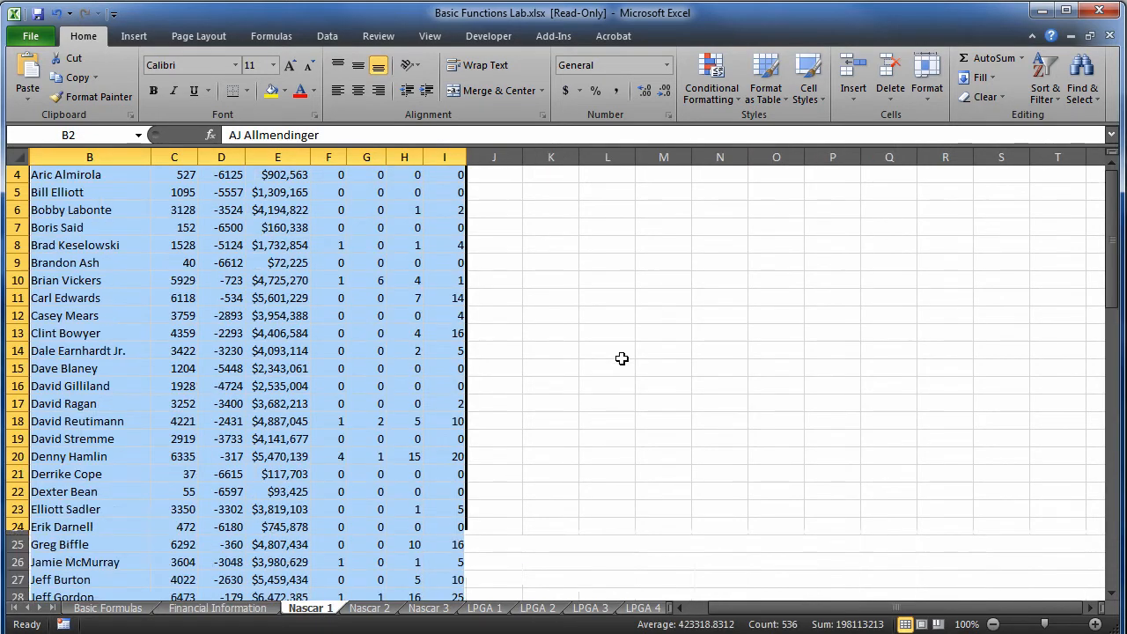
scroll(622, 359, "down", 4)
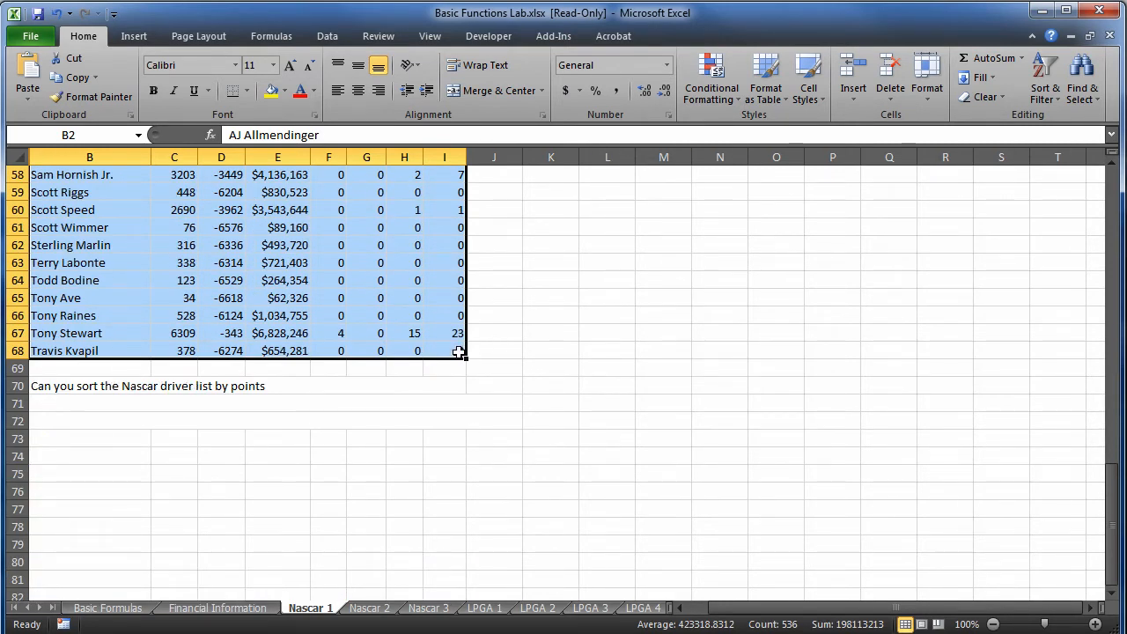
left_click_drag(459, 353, 91, 181)
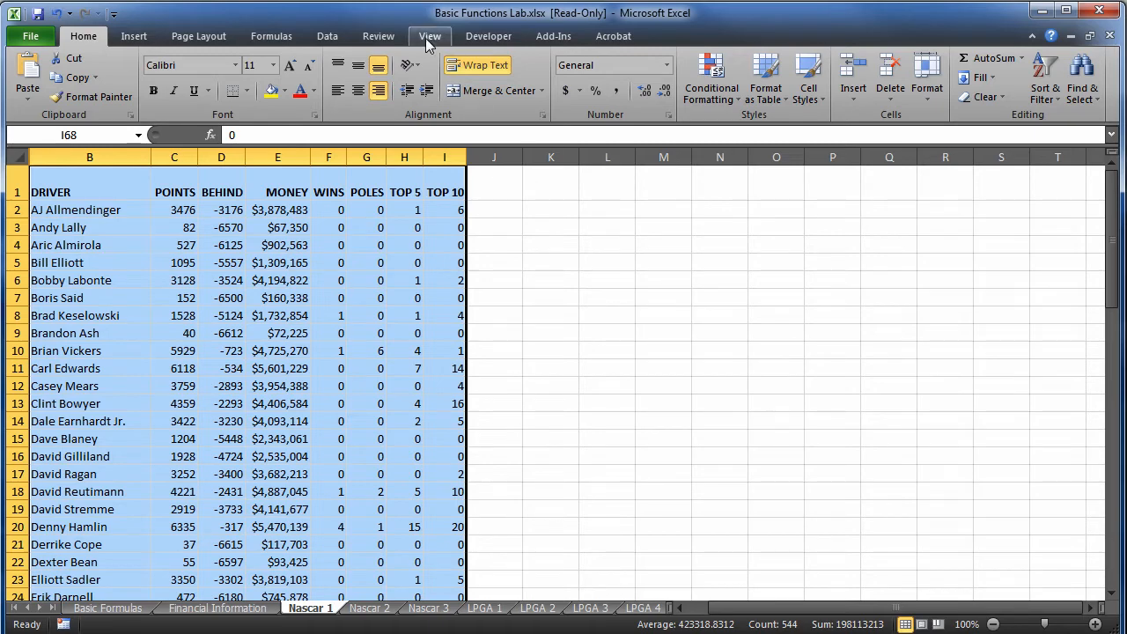
left_click(330, 39)
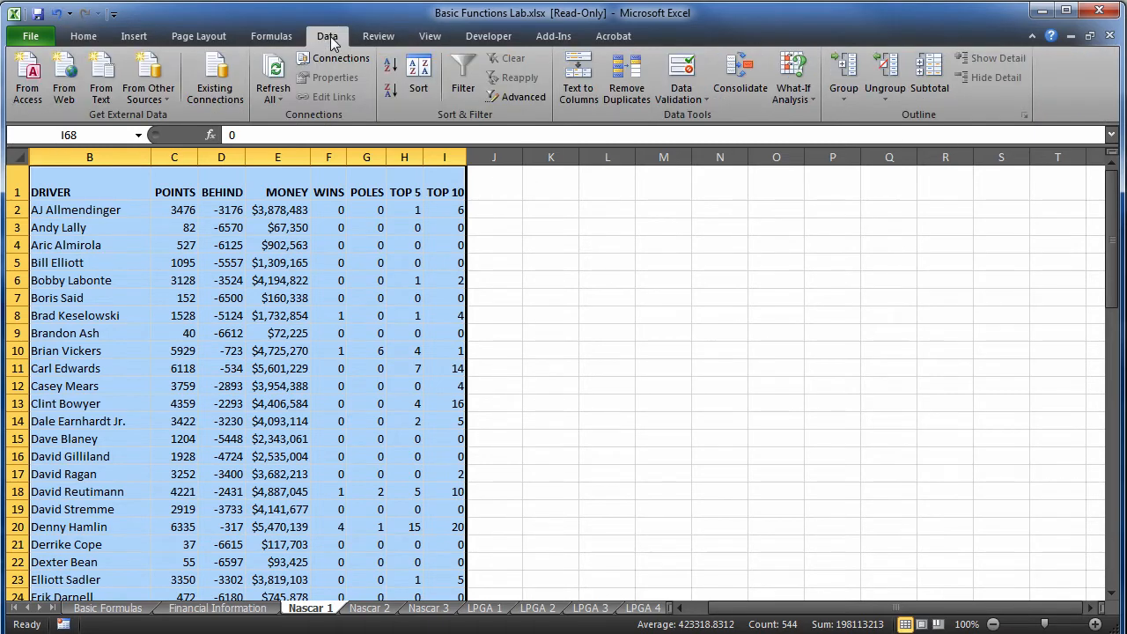
left_click(418, 84)
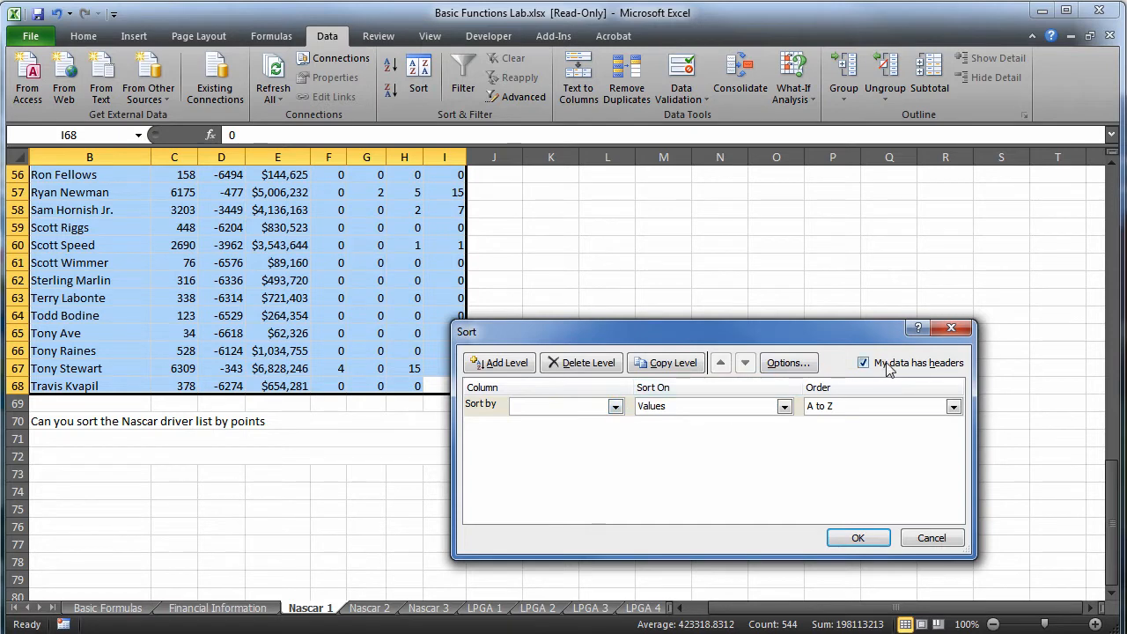
left_click(615, 407)
left_click(591, 433)
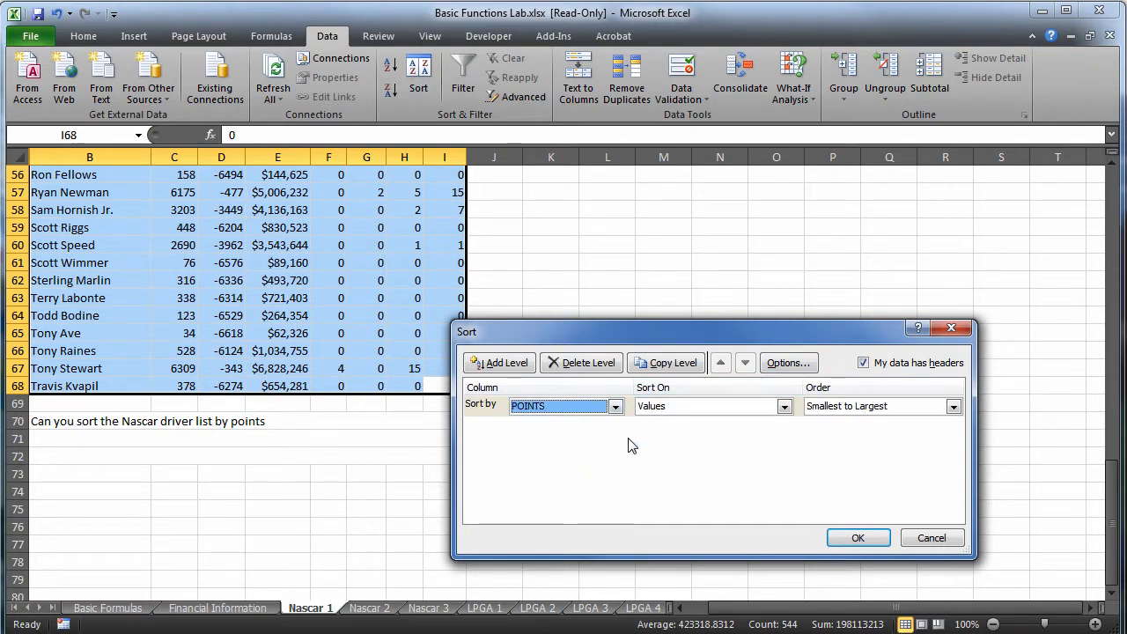
left_click(953, 407)
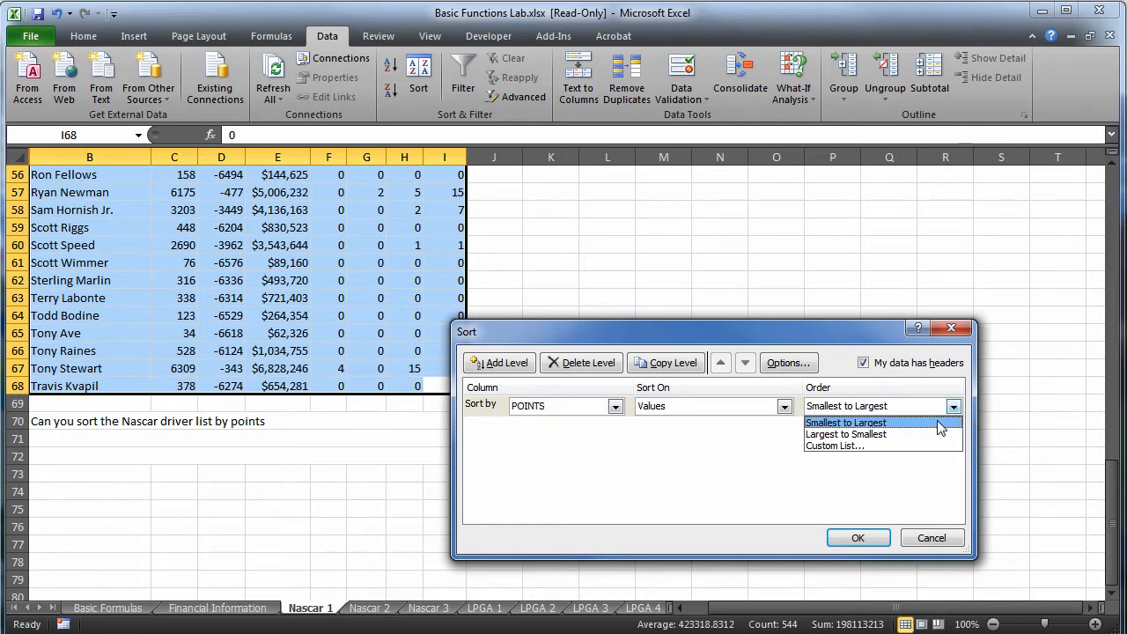
left_click(918, 435)
left_click(859, 538)
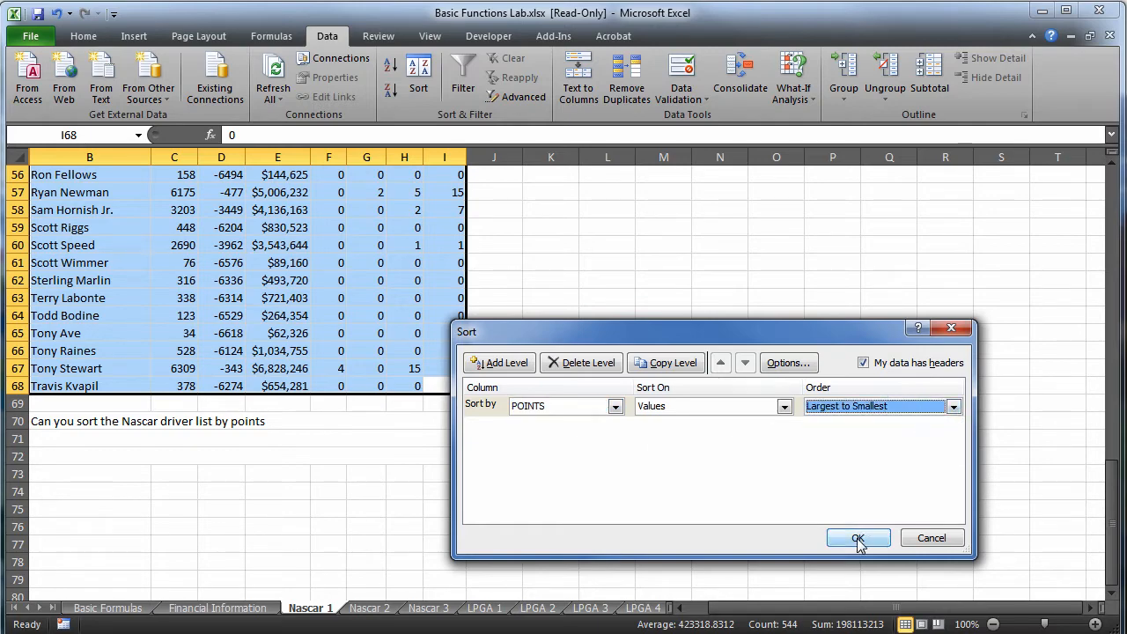
scroll(651, 239, "up", 18)
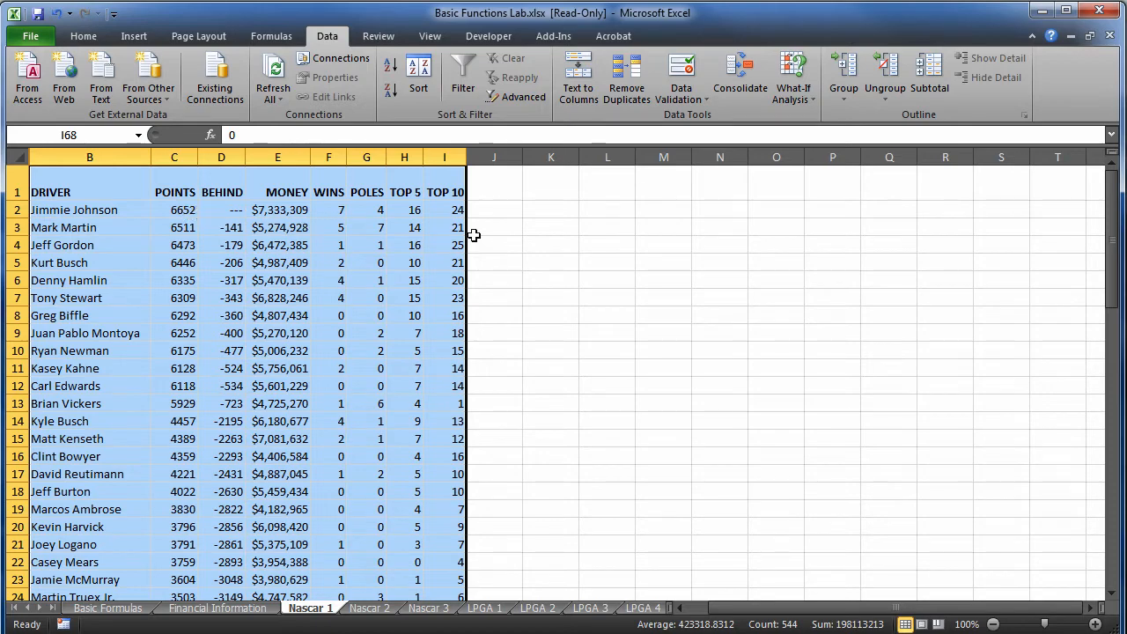
On the Nascar 2 sheet, select the driver table B1:I68 with its headers and turn on filtering.
left_click(369, 608)
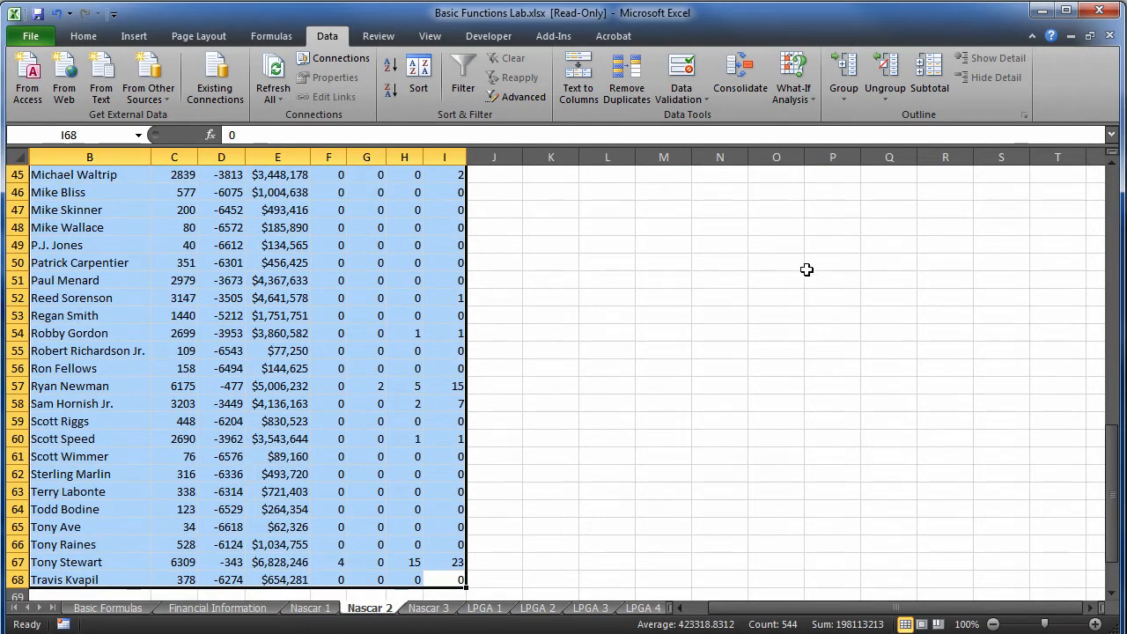
scroll(806, 270, "down", 3)
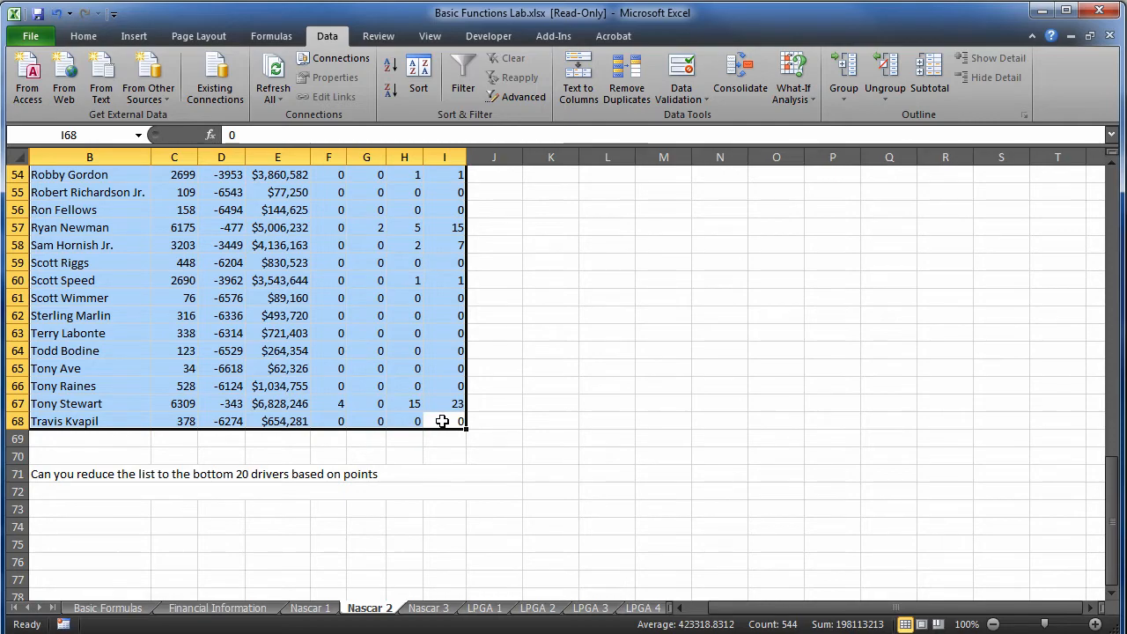
left_click_drag(440, 421, 115, 180)
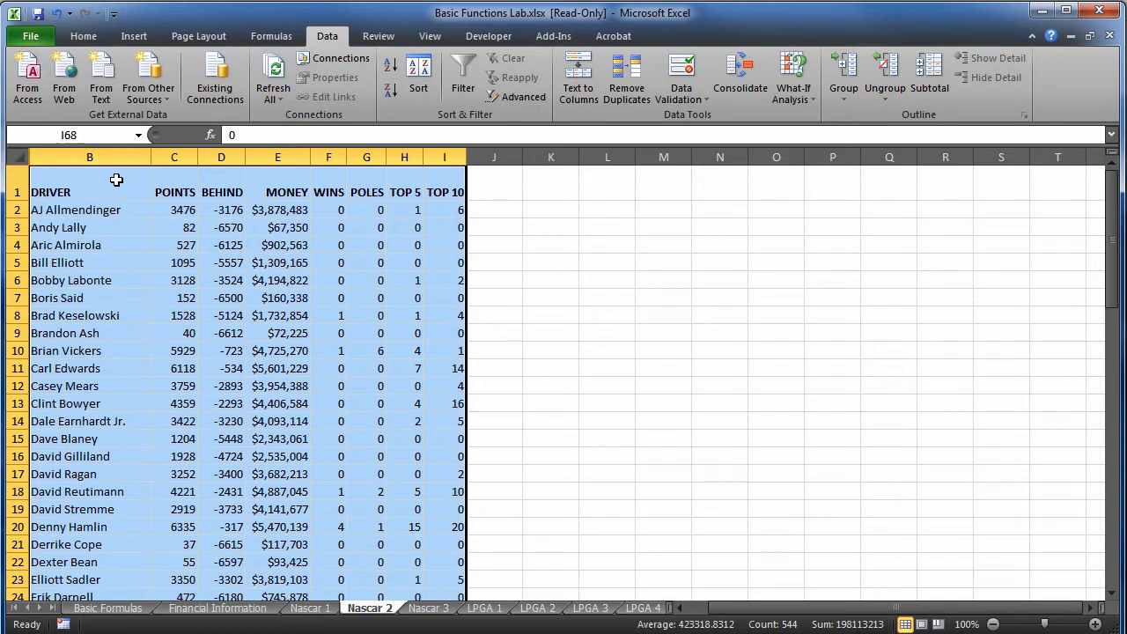
left_click(463, 80)
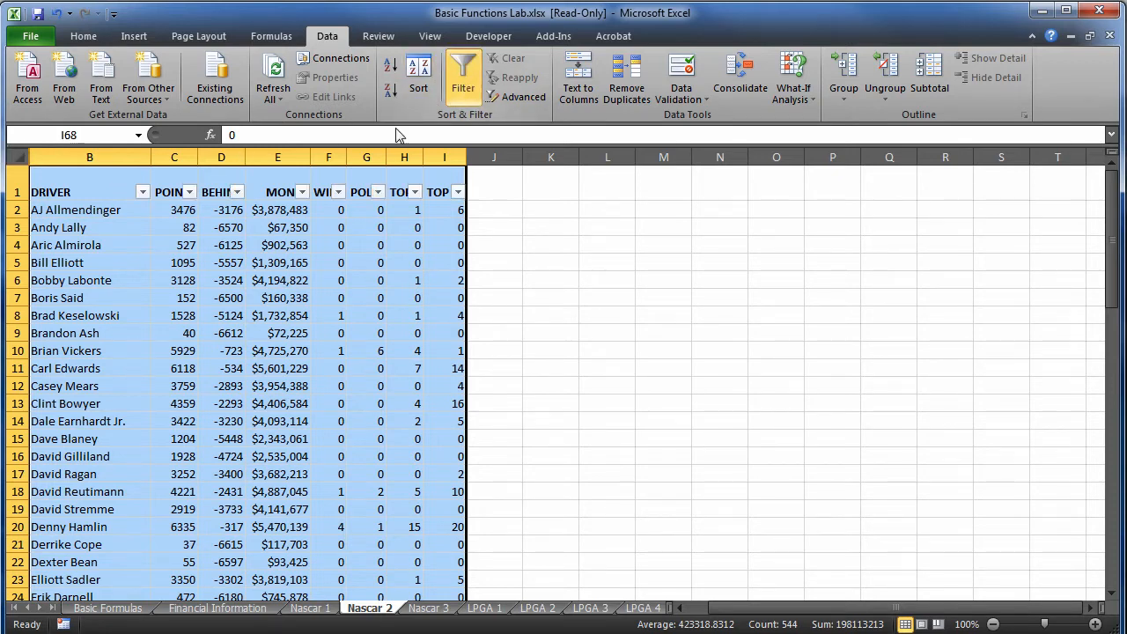
Filter the POINTS column on the Nascar 2 sheet to show the Bottom 20 Items.
left_click(189, 192)
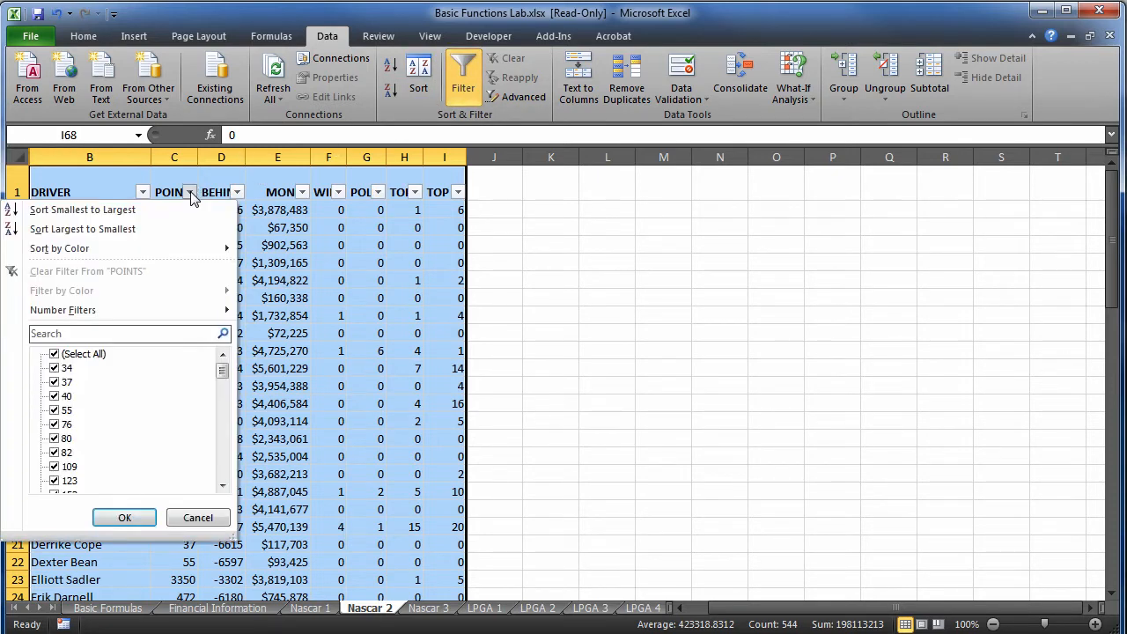
mouse_move(160, 316)
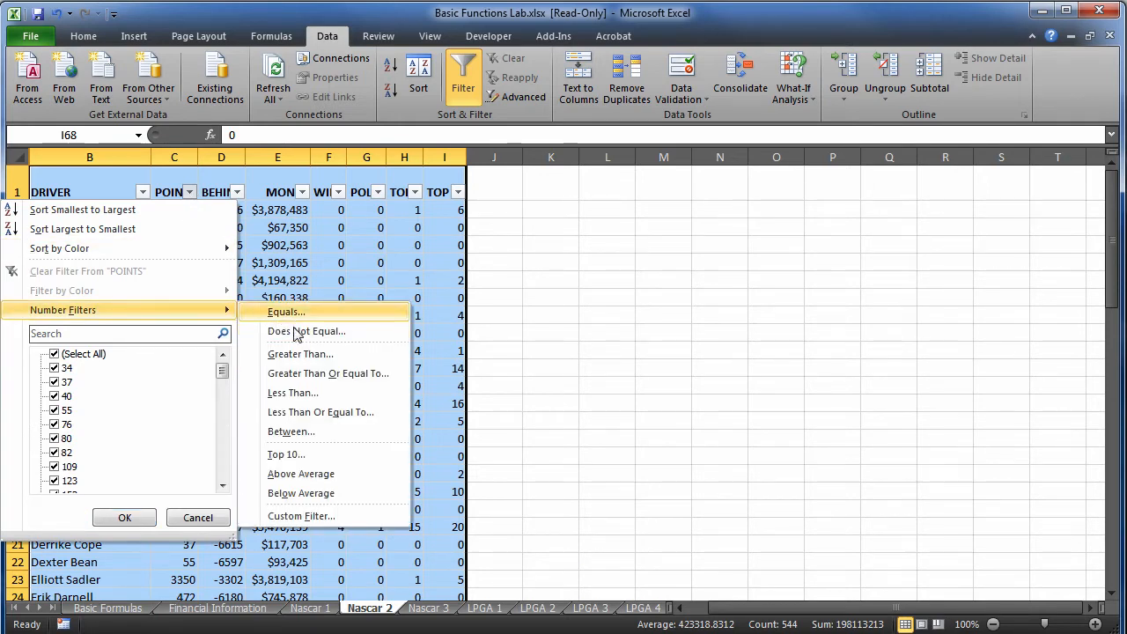
left_click(286, 454)
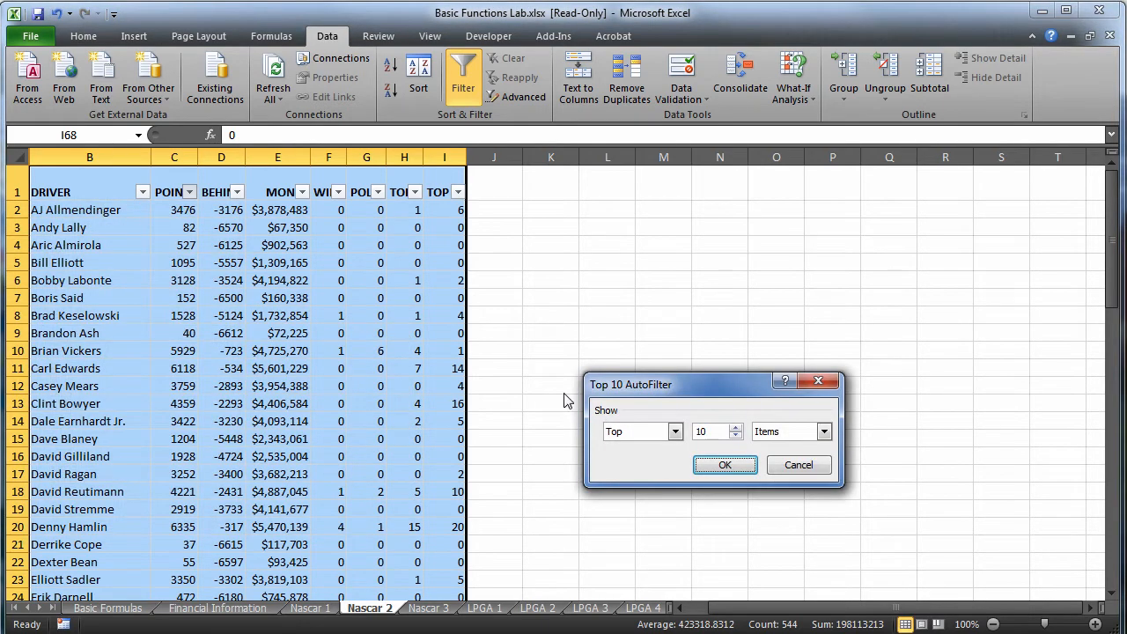
left_click(675, 433)
left_click(659, 458)
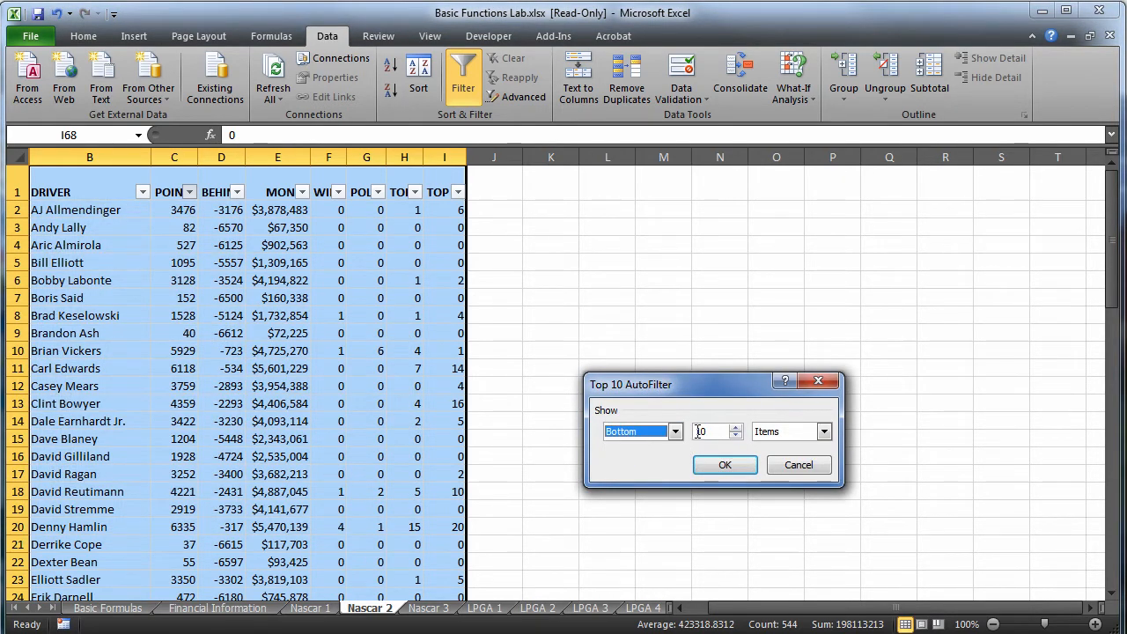
left_click(705, 430)
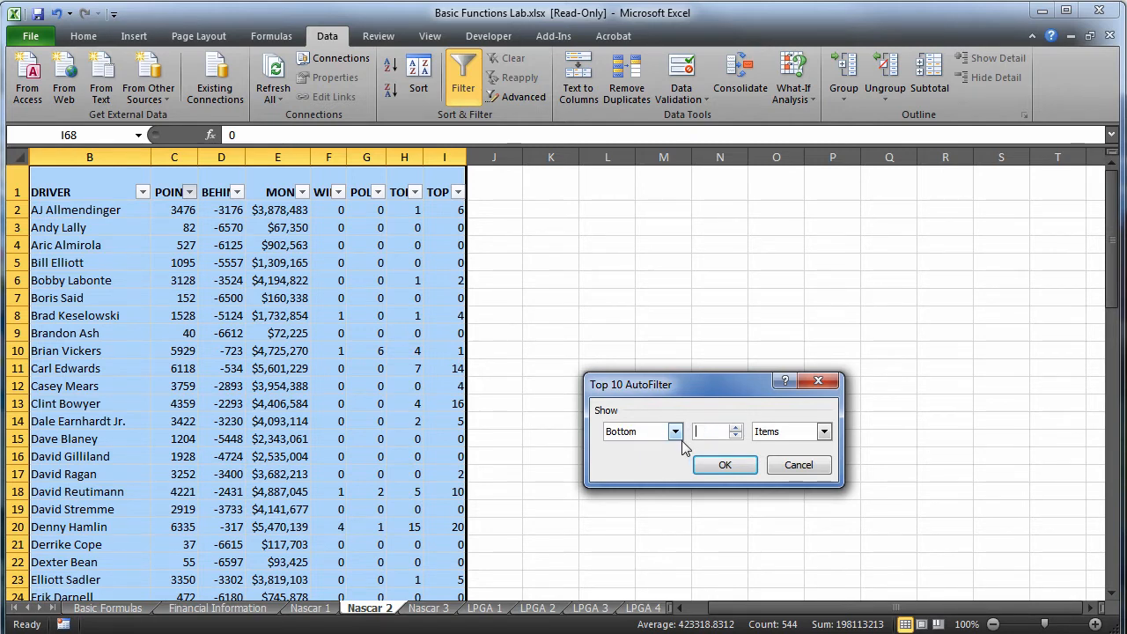
type("20")
left_click(725, 465)
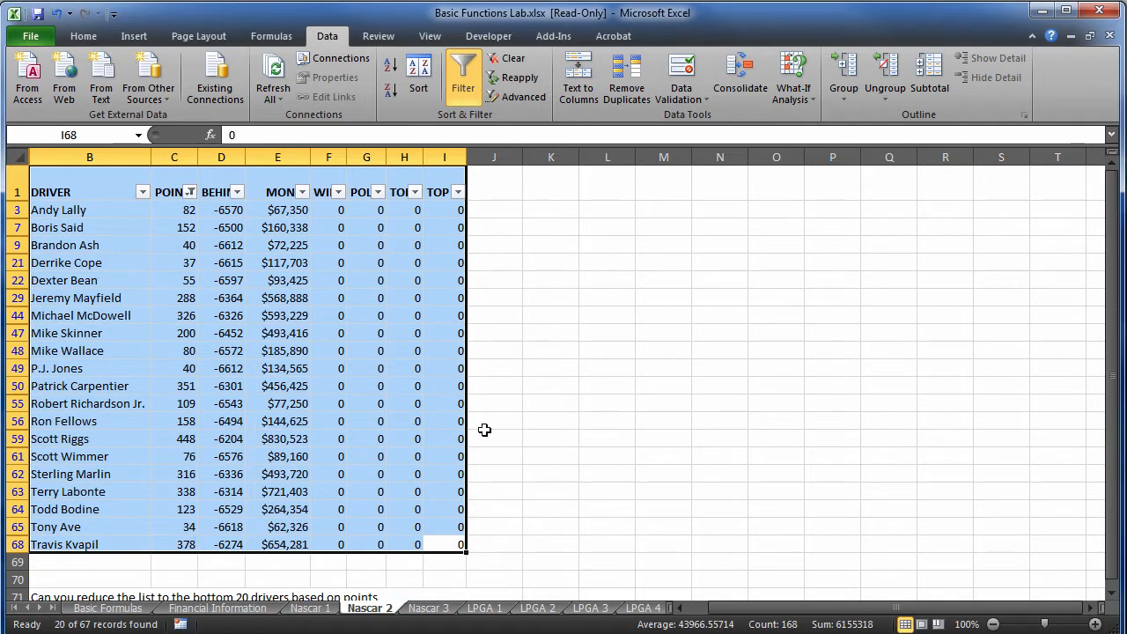
scroll(588, 326, "down", 1)
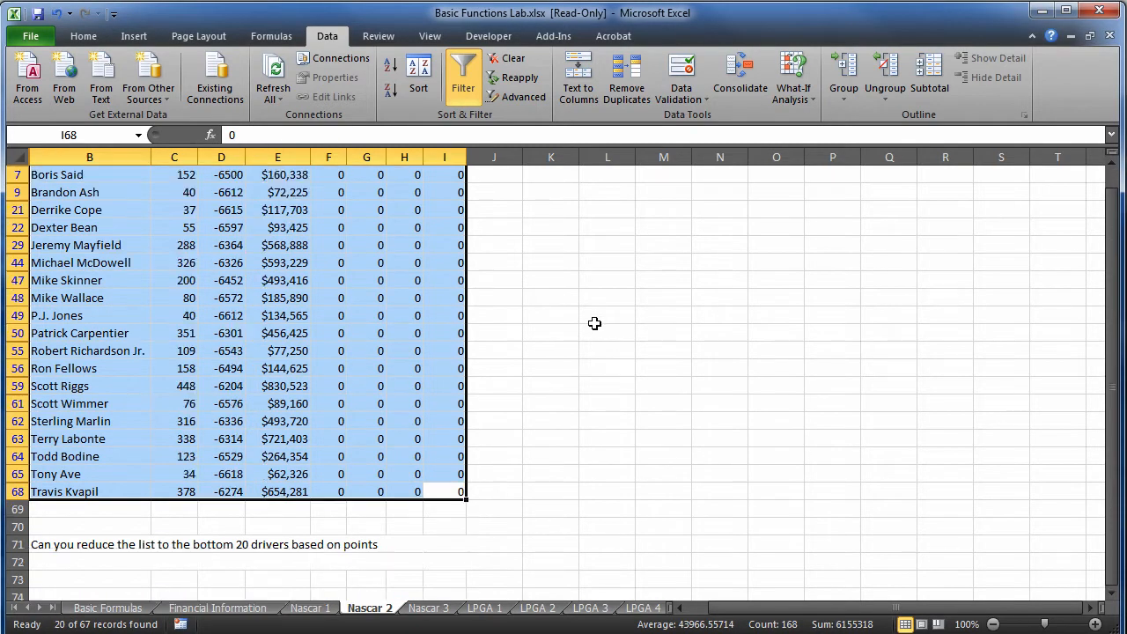
scroll(480, 405, "down", 1)
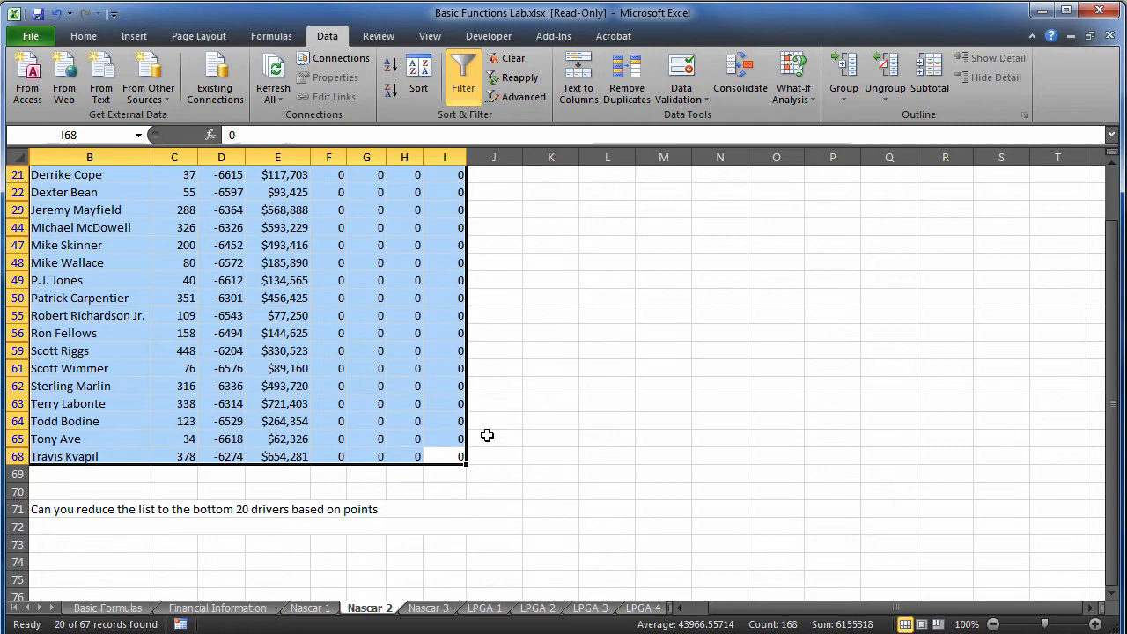
On the Nascar 3 sheet, read the sorting task below the table and insert two blank columns between DRIVER and POINTS.
left_click(429, 608)
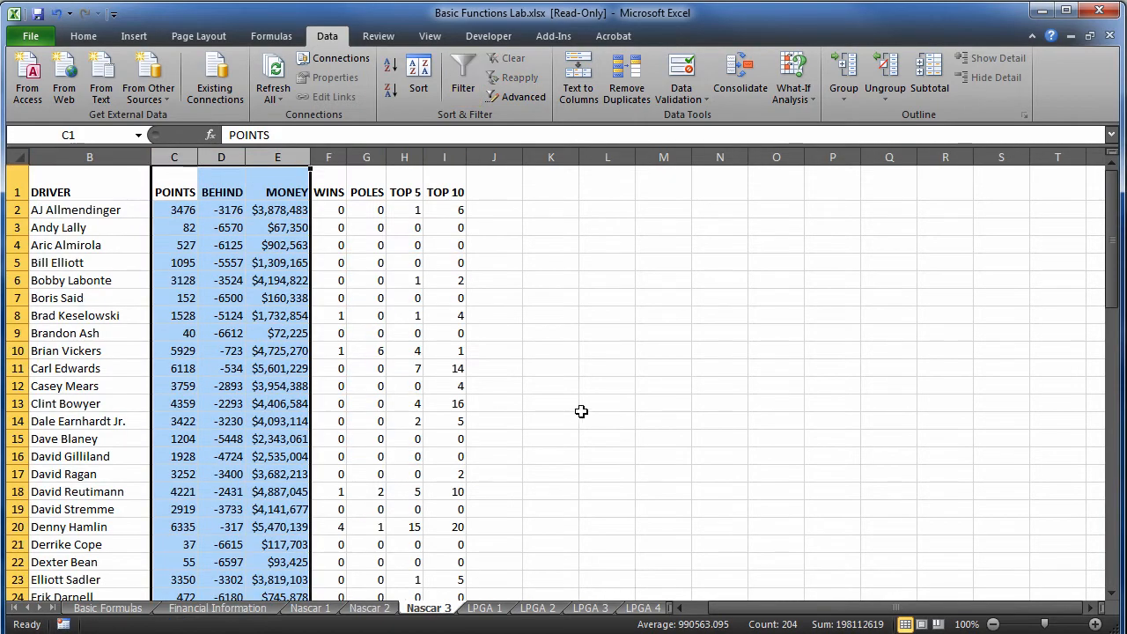
left_click(581, 412)
scroll(582, 410, "down", 18)
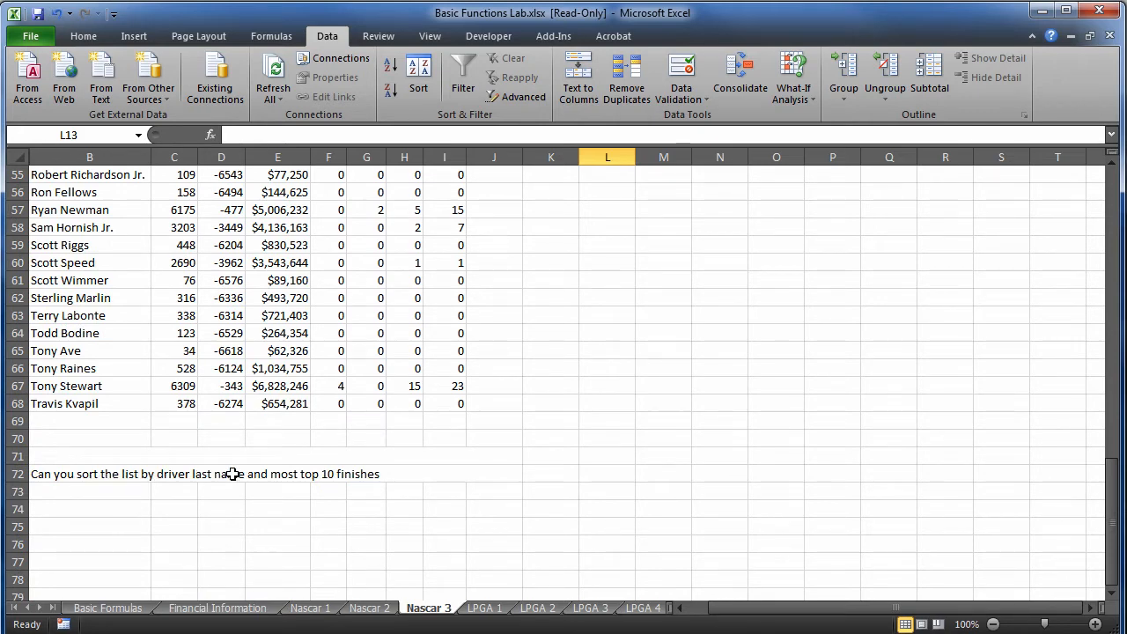
scroll(734, 401, "up", 18)
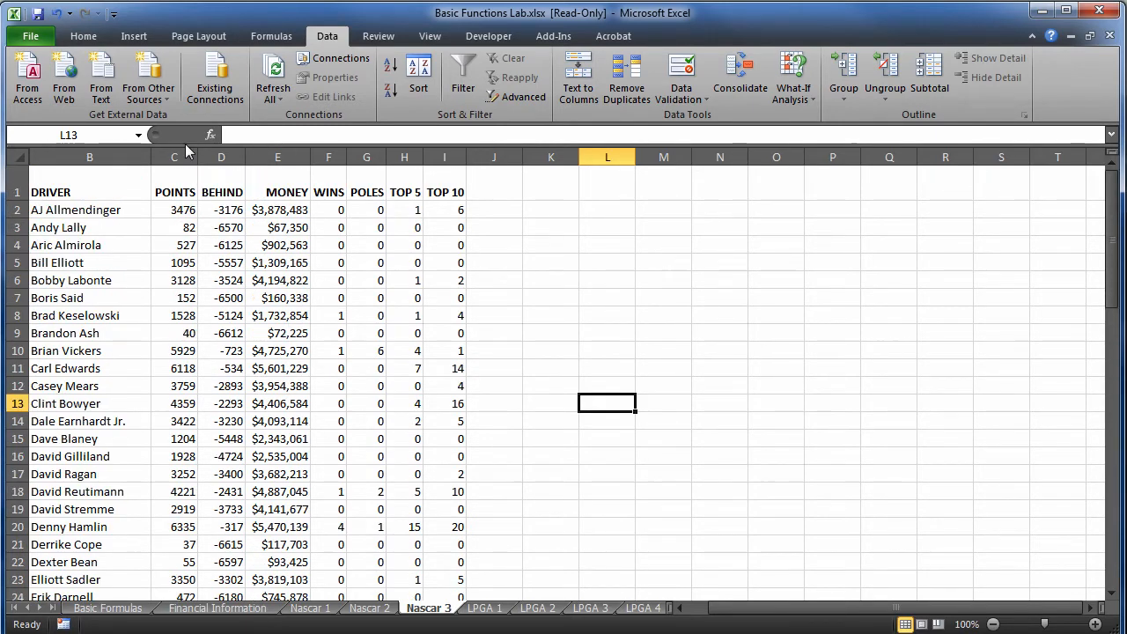
left_click_drag(175, 157, 222, 157)
right_click(224, 158)
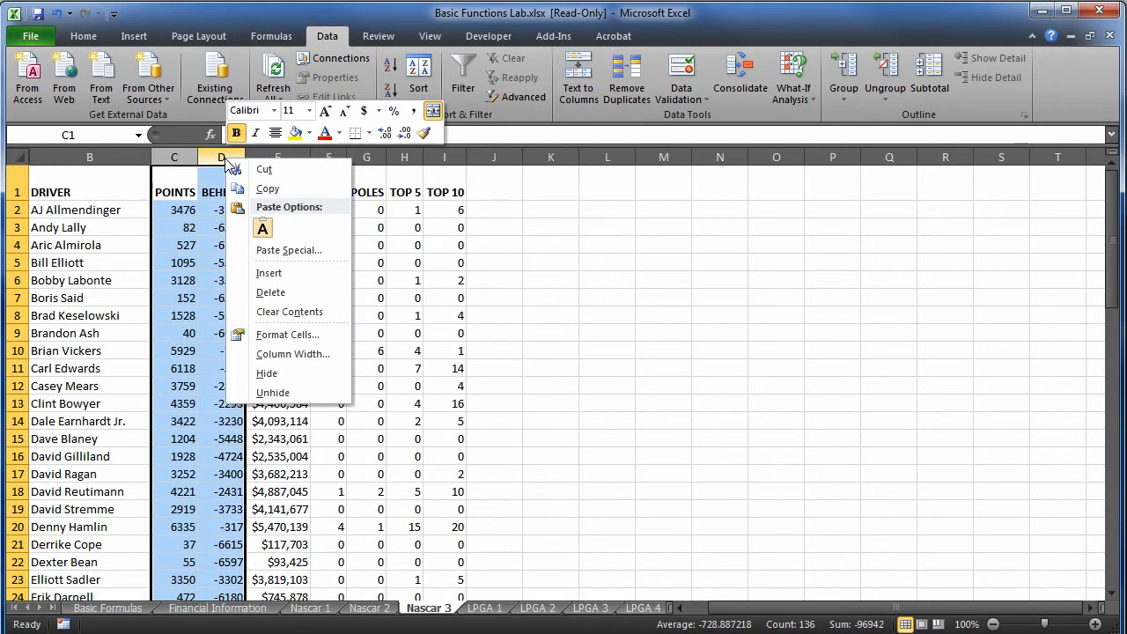
left_click(261, 275)
Split the driver names in B2:B68 into separate columns with Text to Columns, using Delimited with Space as the delimiter.
left_click_drag(92, 210, 88, 567)
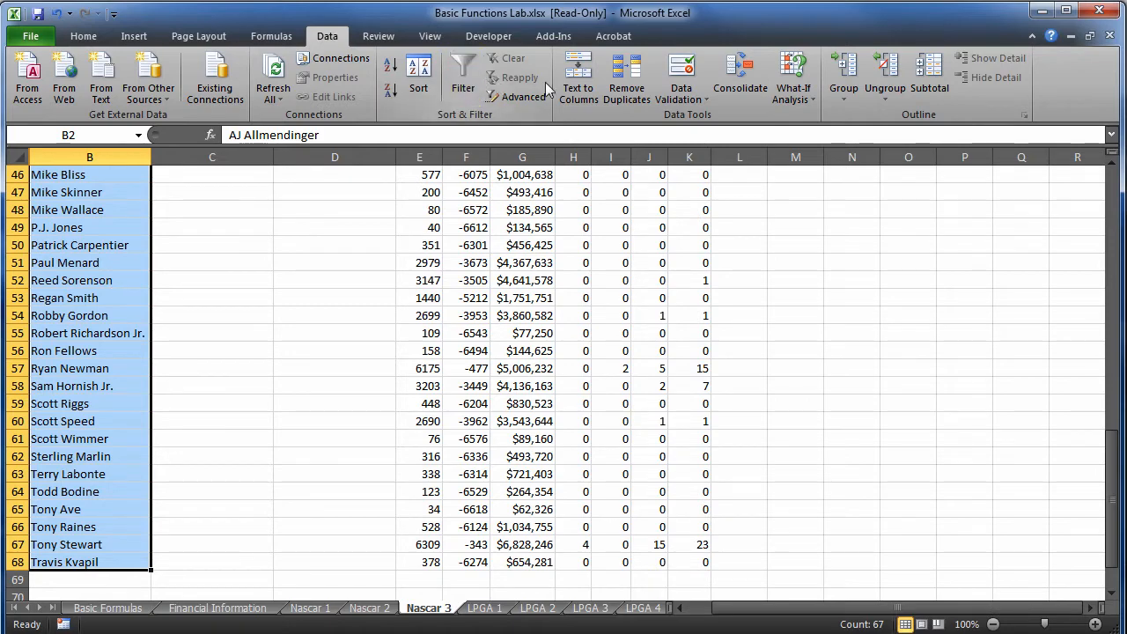
left_click(588, 98)
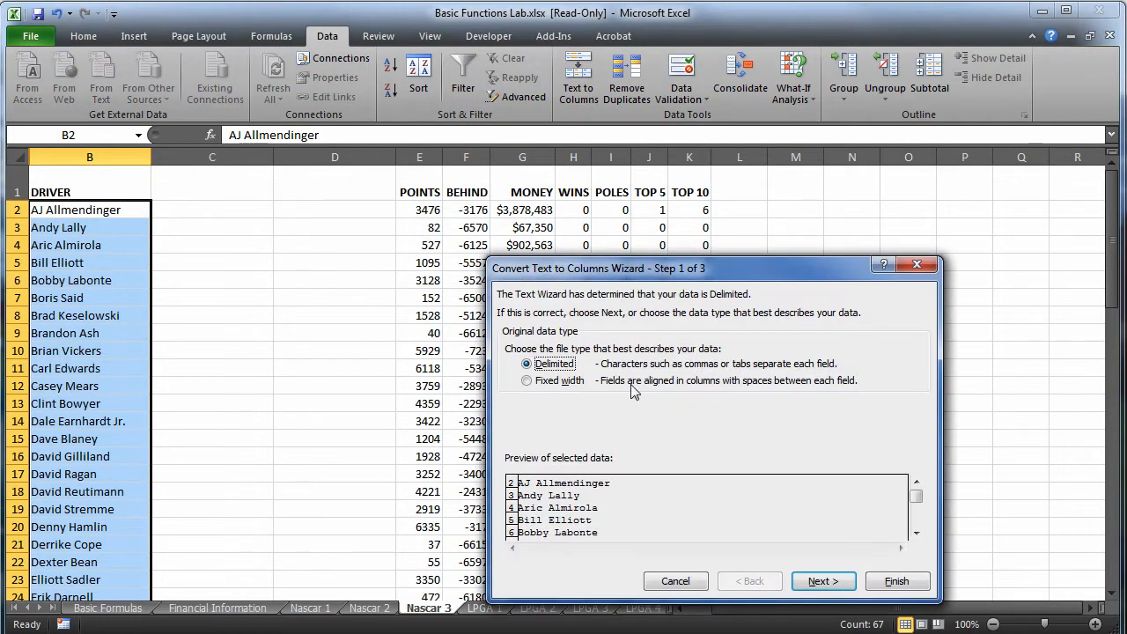
left_click(823, 581)
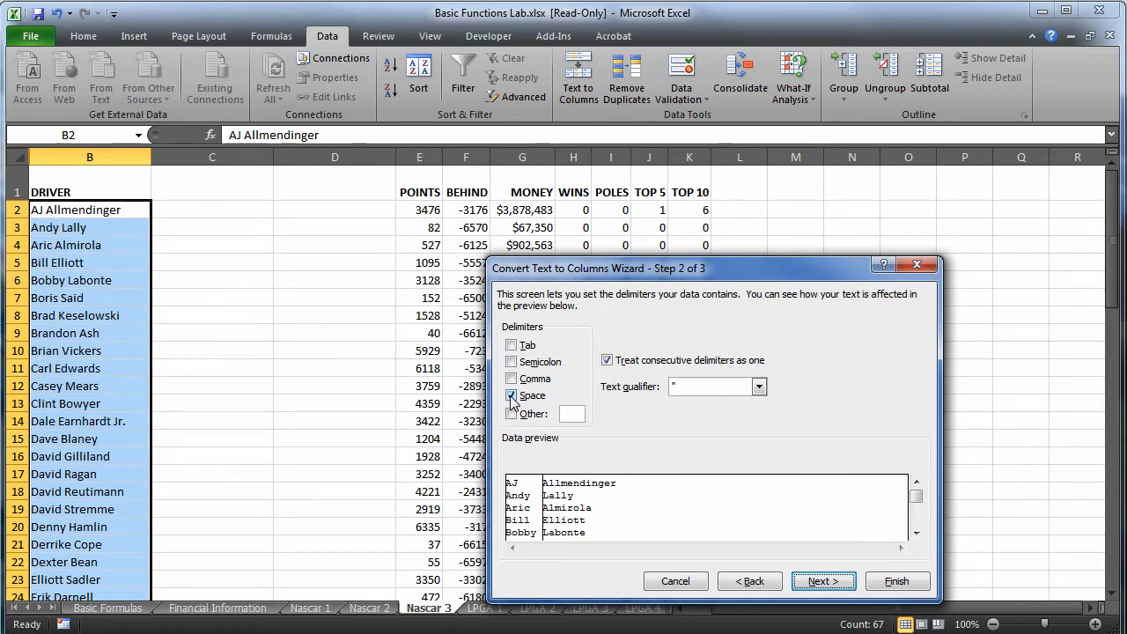
left_click(916, 533)
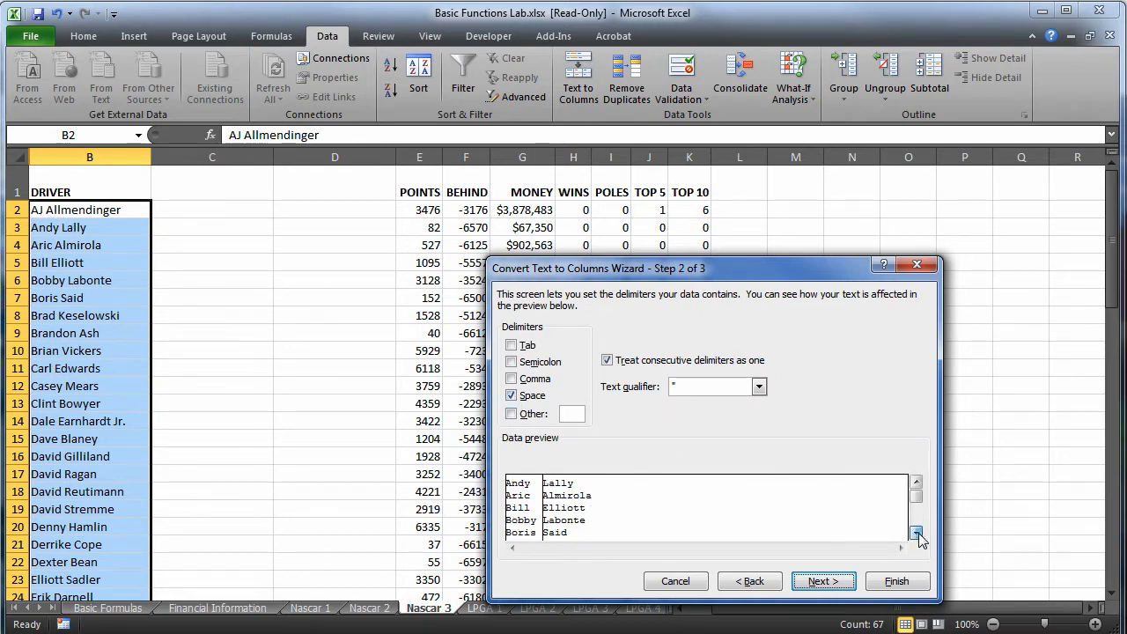
left_click(916, 532)
left_click(915, 533)
left_click(916, 533)
left_click(916, 533)
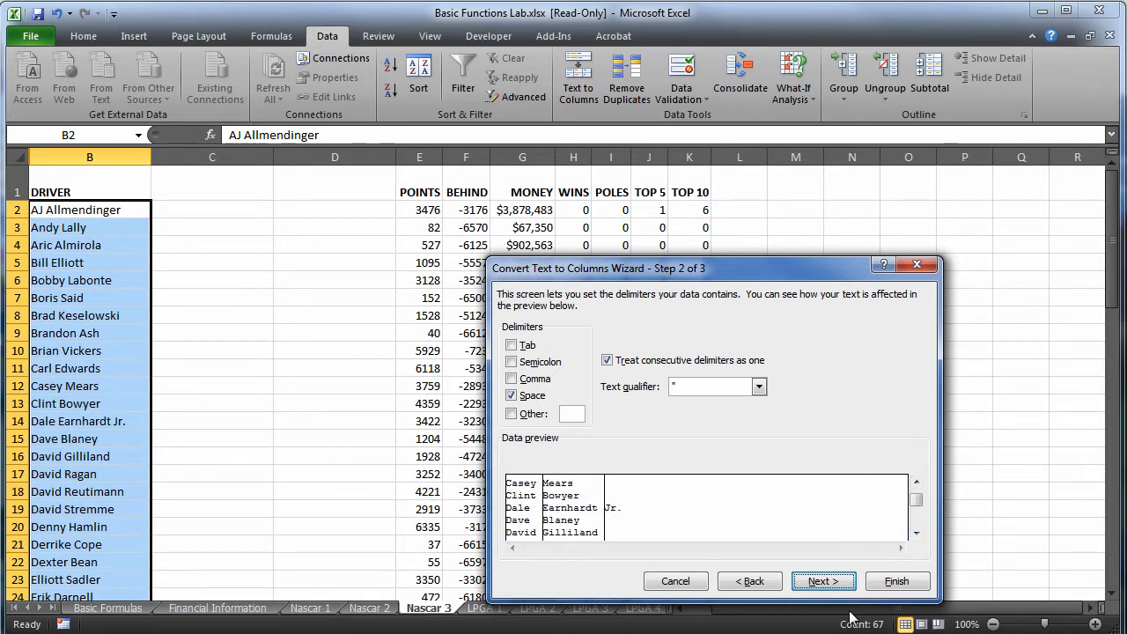
left_click(846, 584)
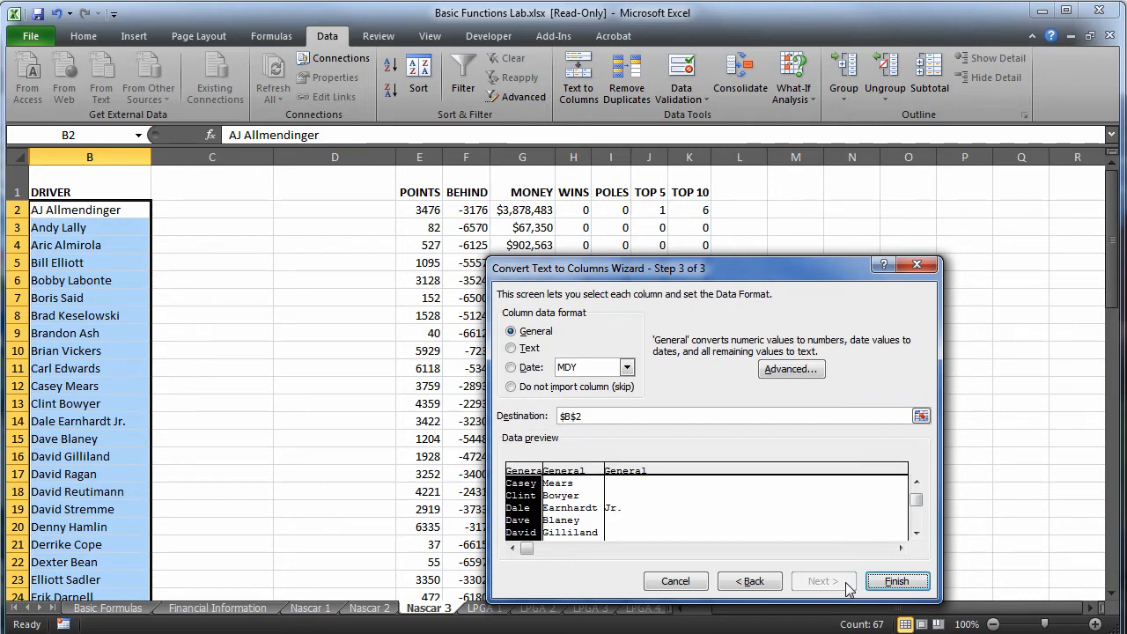
left_click(895, 581)
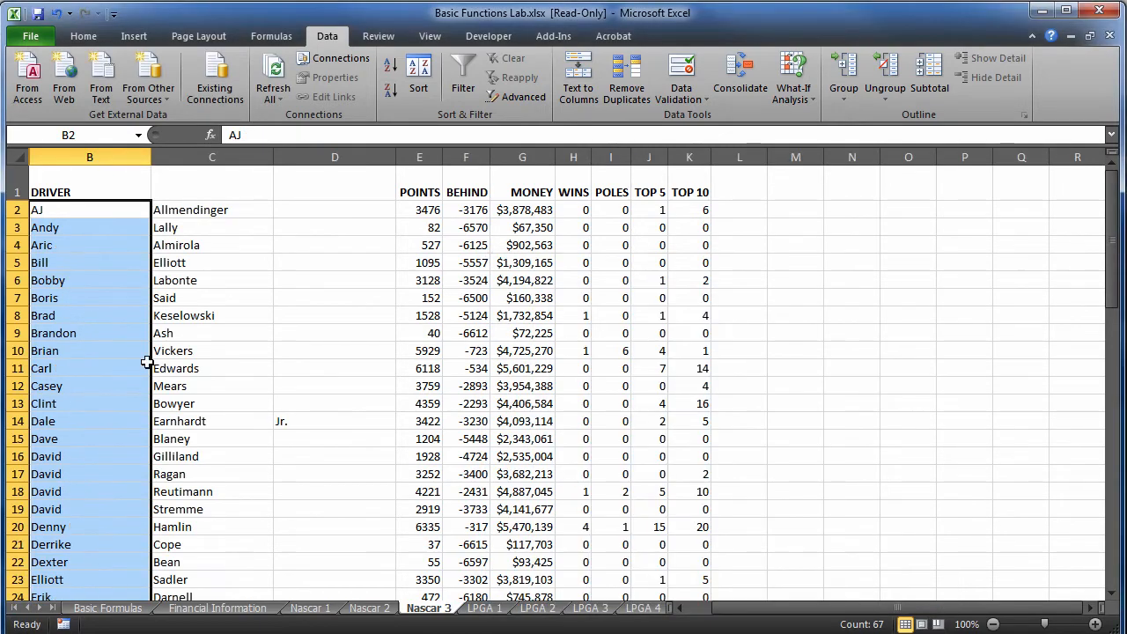
left_click(322, 333)
scroll(335, 328, "down", 1)
scroll(335, 328, "up", 1)
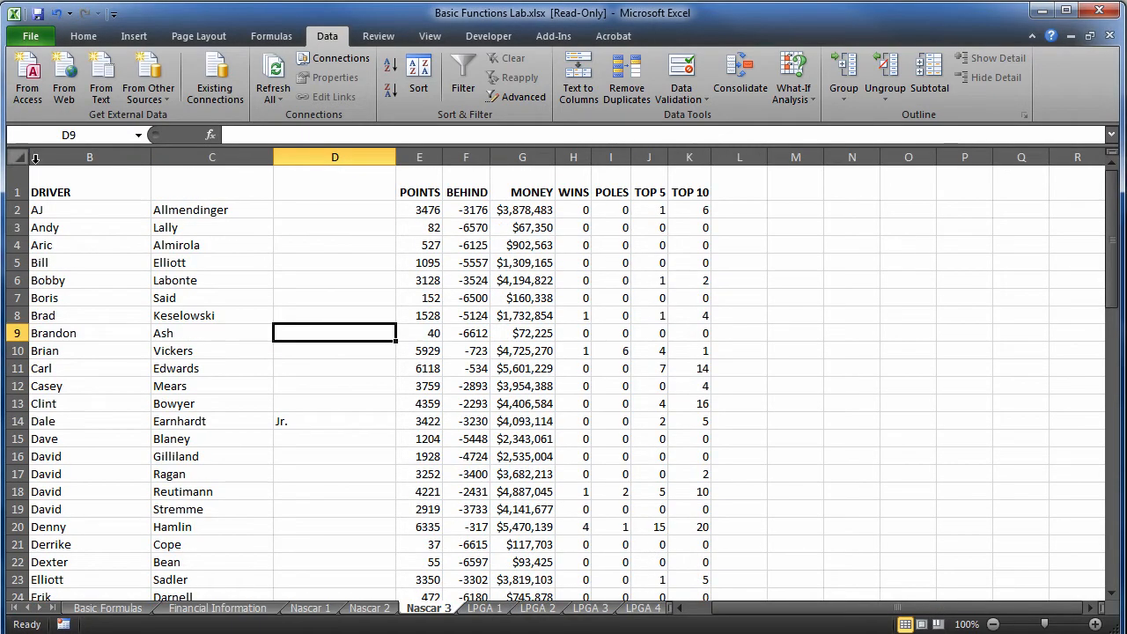
Label the split name columns DRIVER FIRST in B1, DRIVER LAST in C1 and DRIVE MIDDLE in D1.
double_click(90, 190)
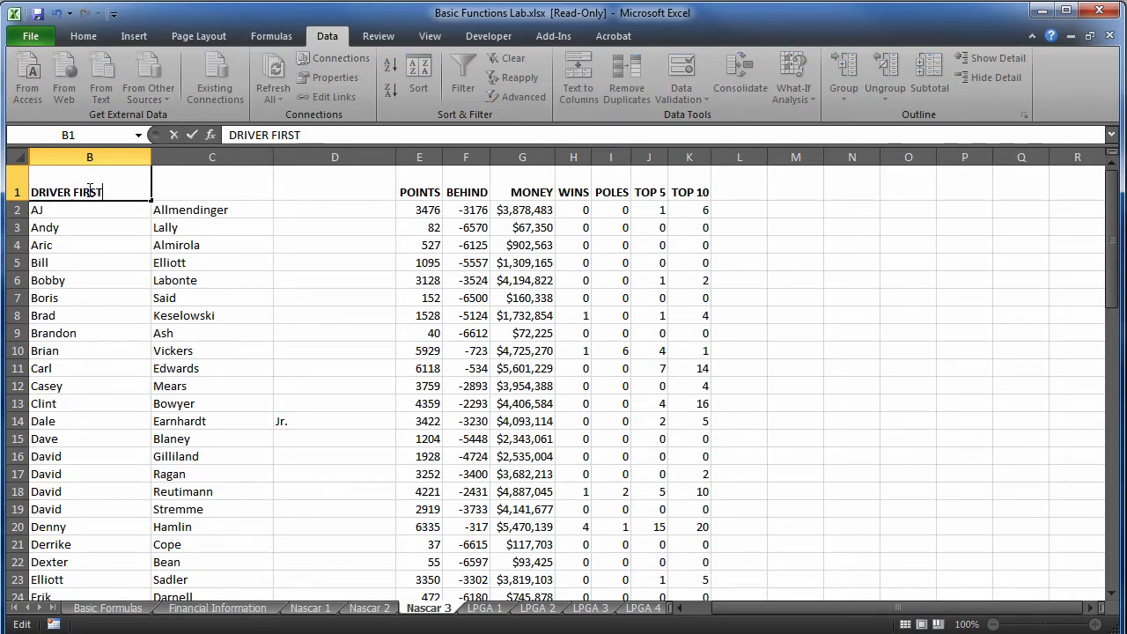
left_click(205, 186)
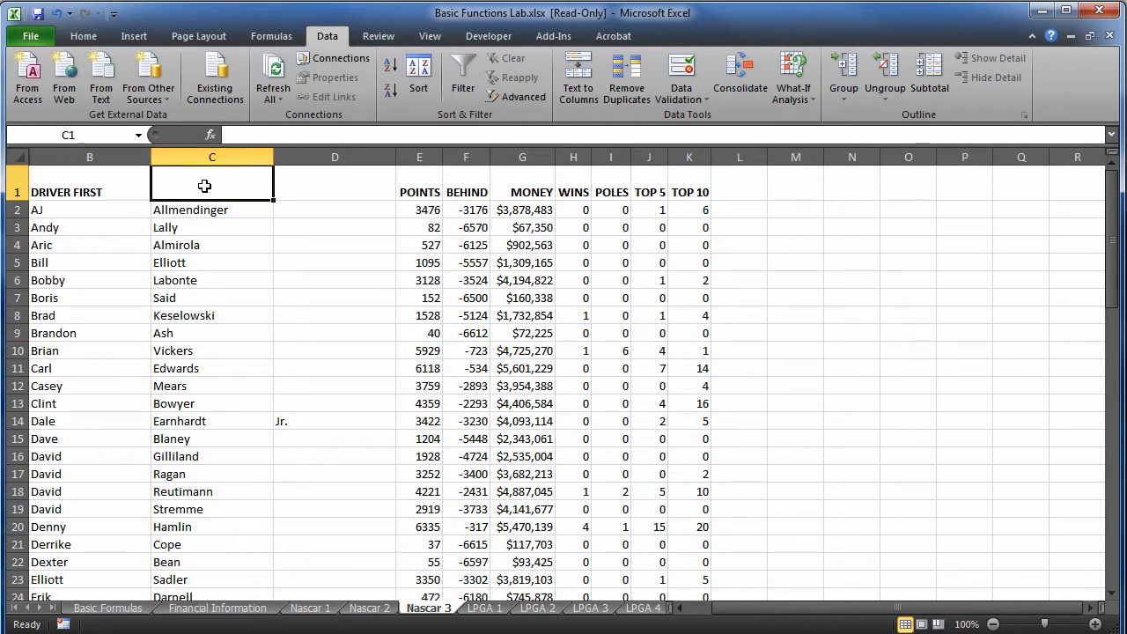
type("DRIVER LAST")
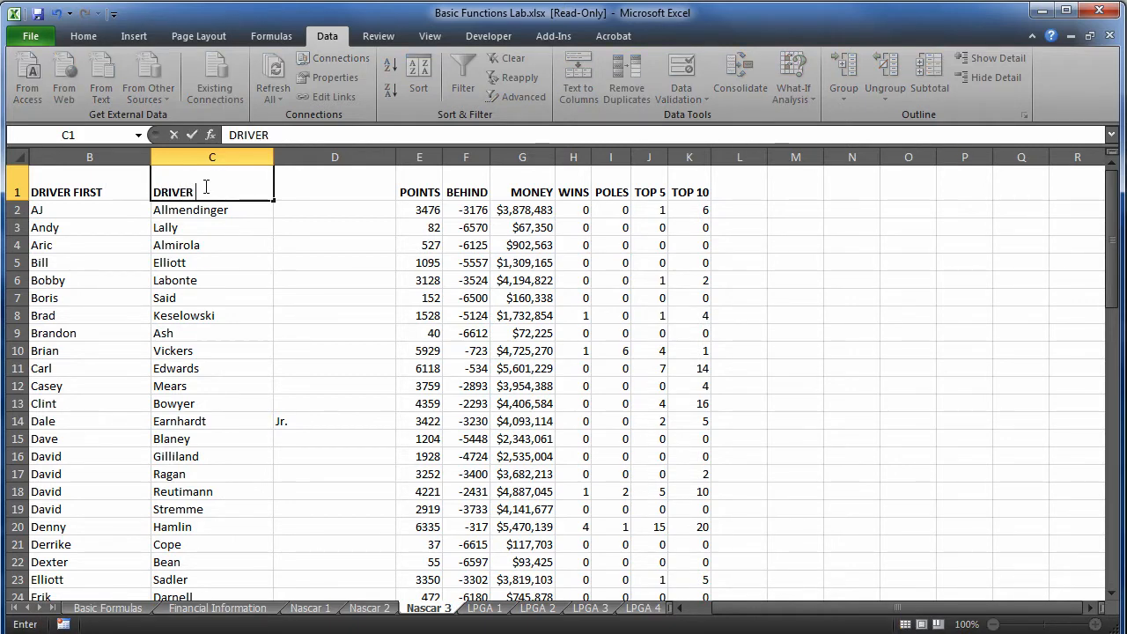
left_click(296, 188)
type("DRIVE MIDDLE")
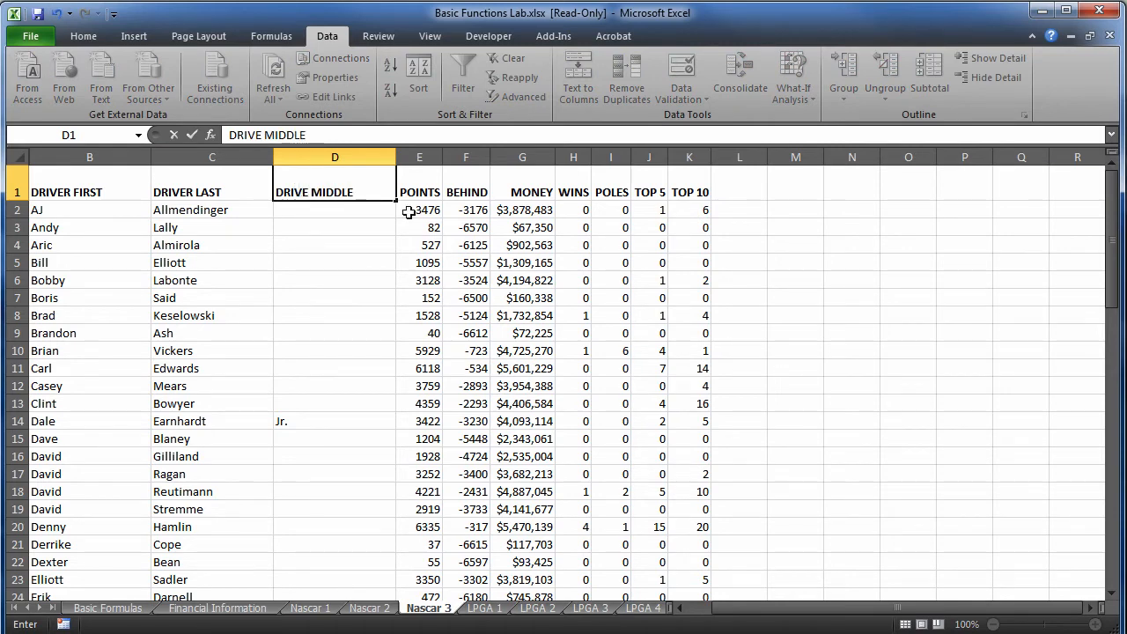
left_click(821, 225)
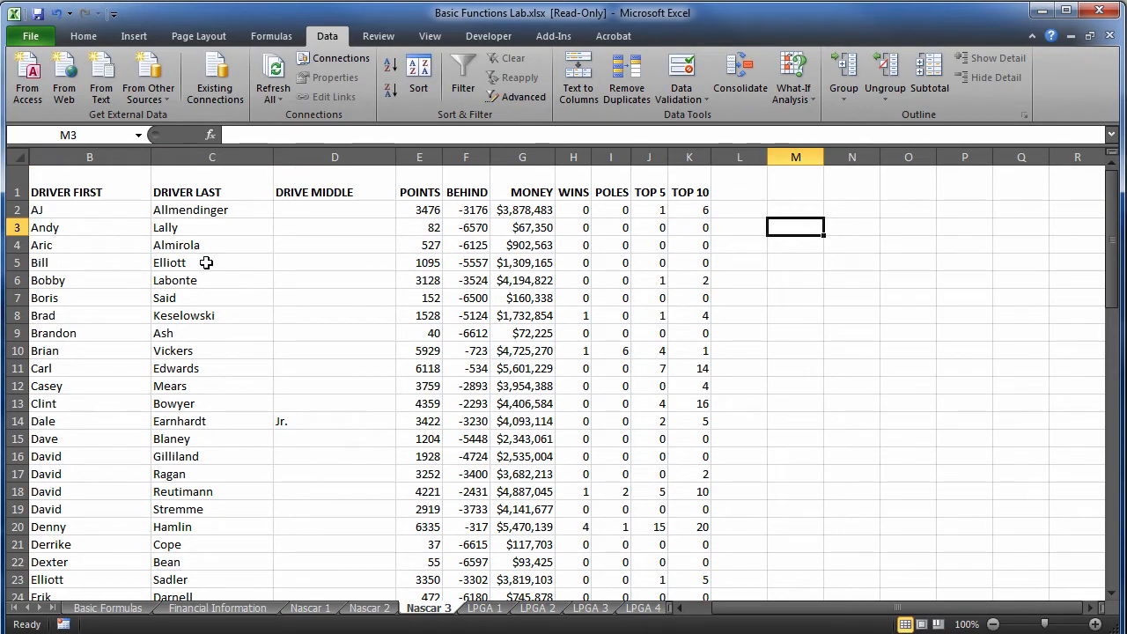
Sort the table B1:K68, headers included, by DRIVER LAST from A to Z, with TOP 10 from Largest to Smallest as the second level.
left_click_drag(91, 188, 702, 560)
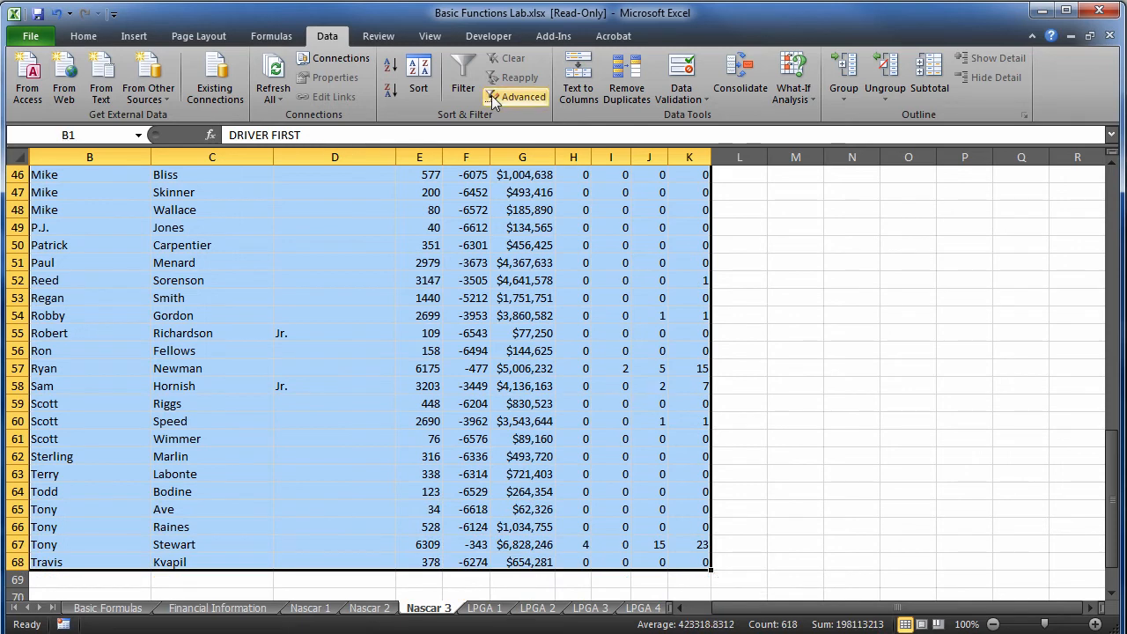
left_click(418, 79)
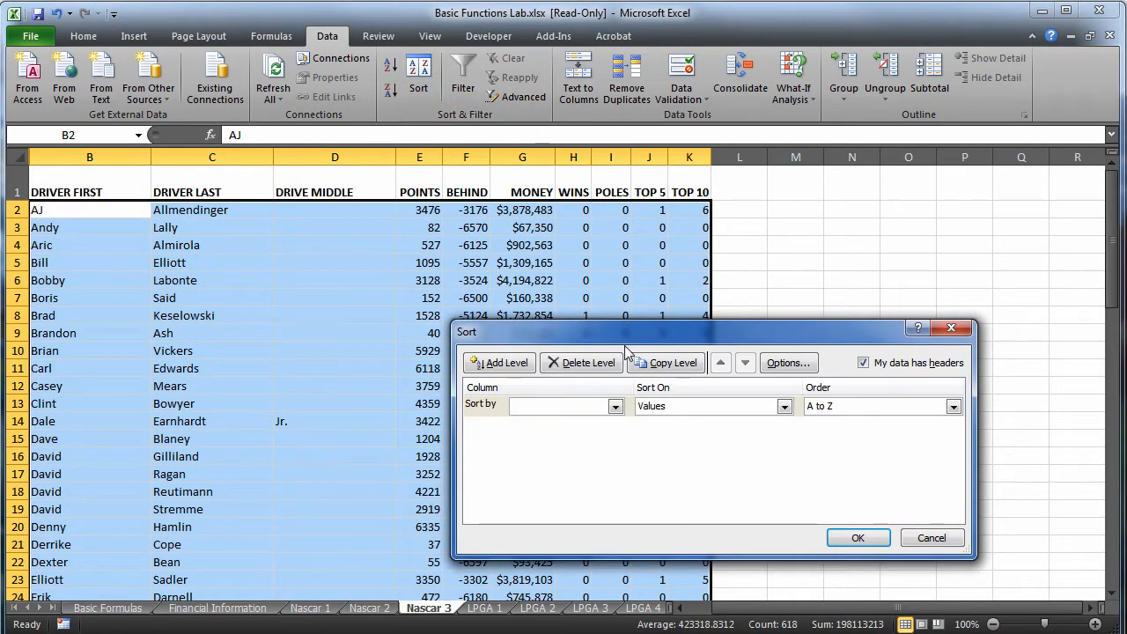
left_click(615, 405)
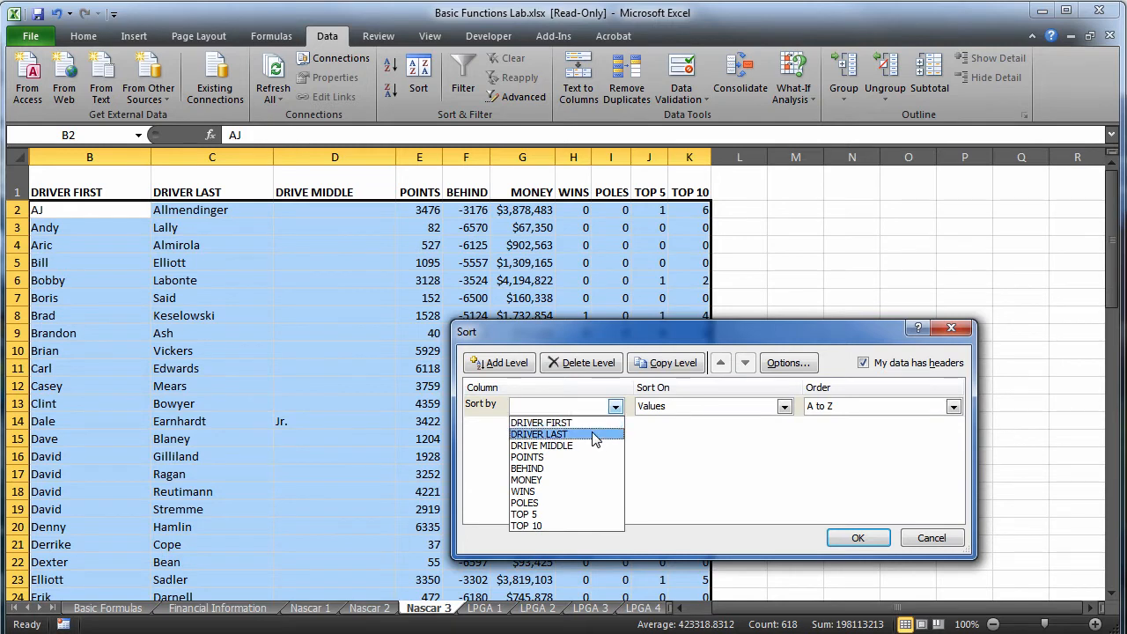
left_click(563, 434)
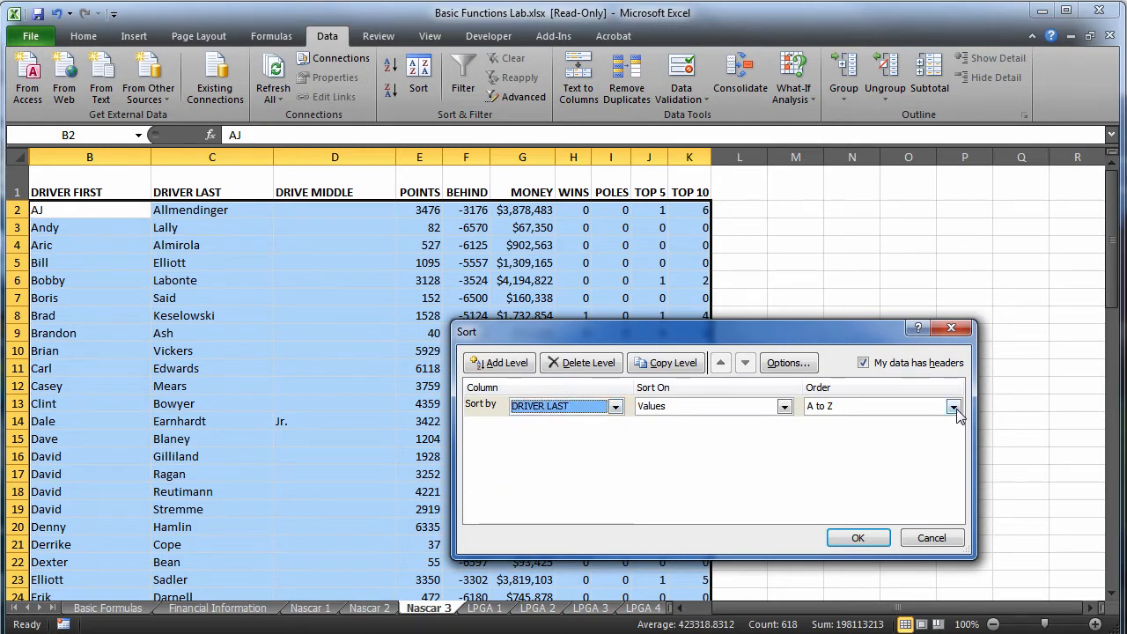
left_click(517, 365)
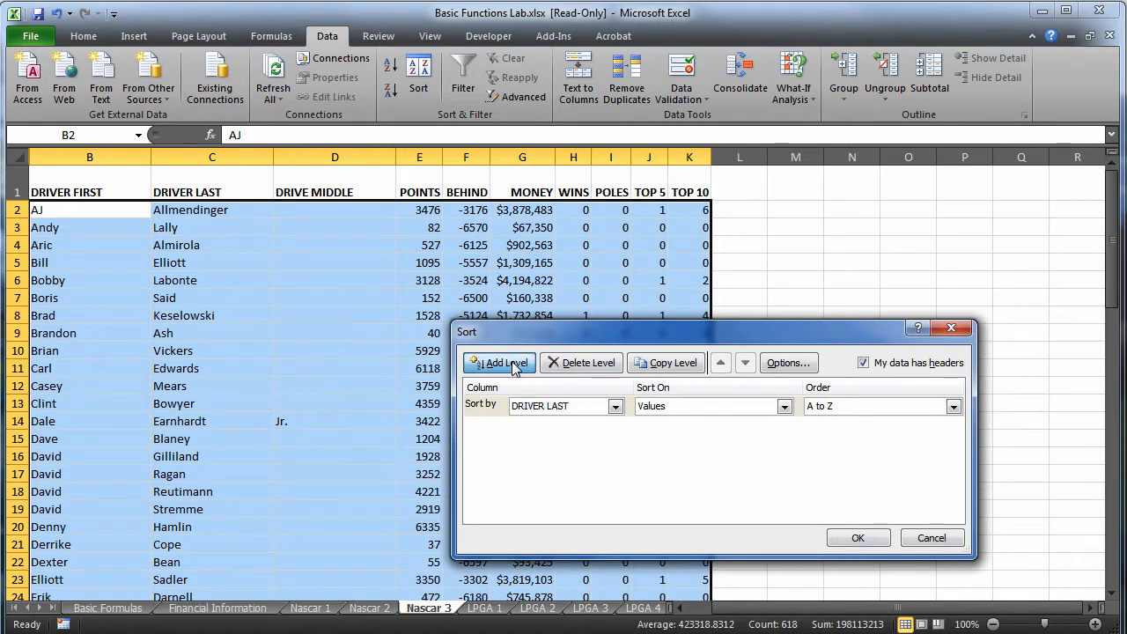
left_click(614, 426)
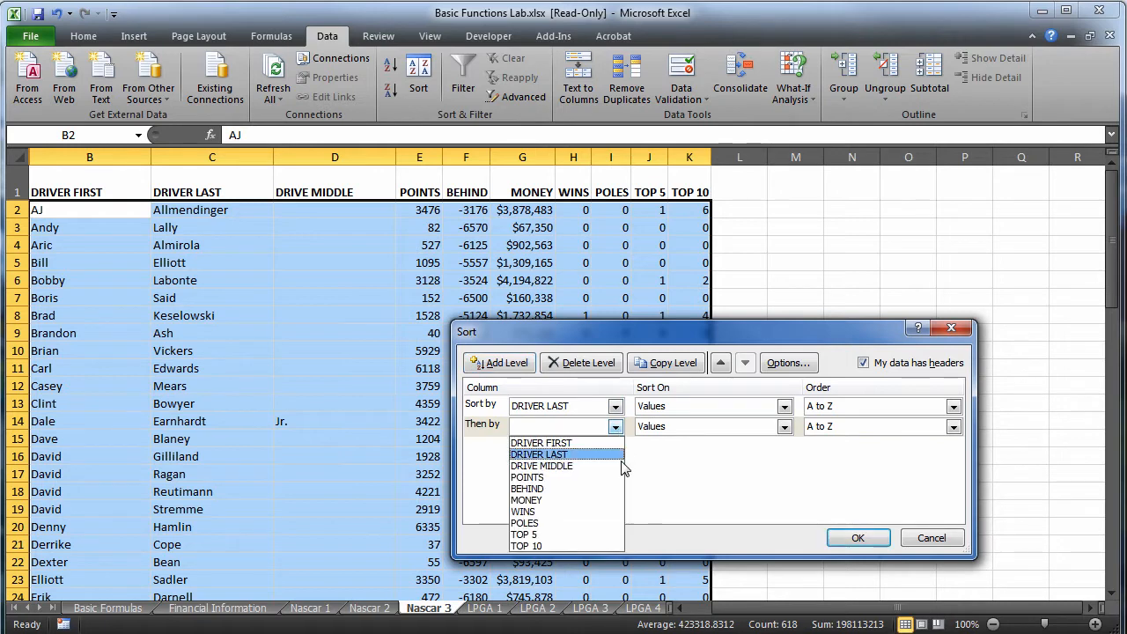
left_click(606, 546)
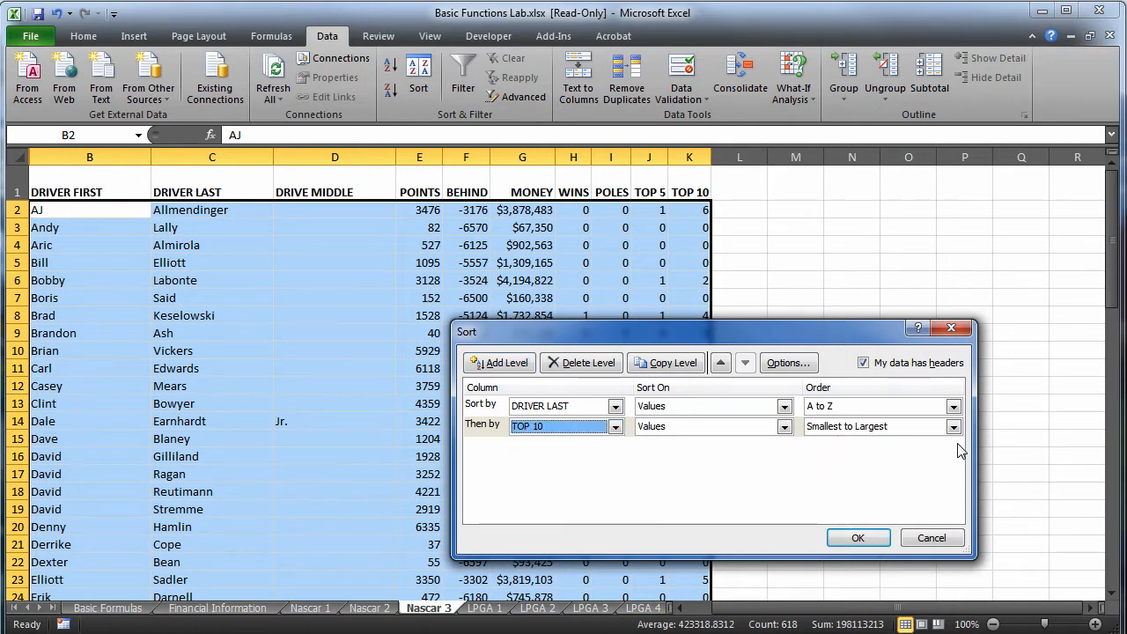
left_click(954, 429)
left_click(850, 455)
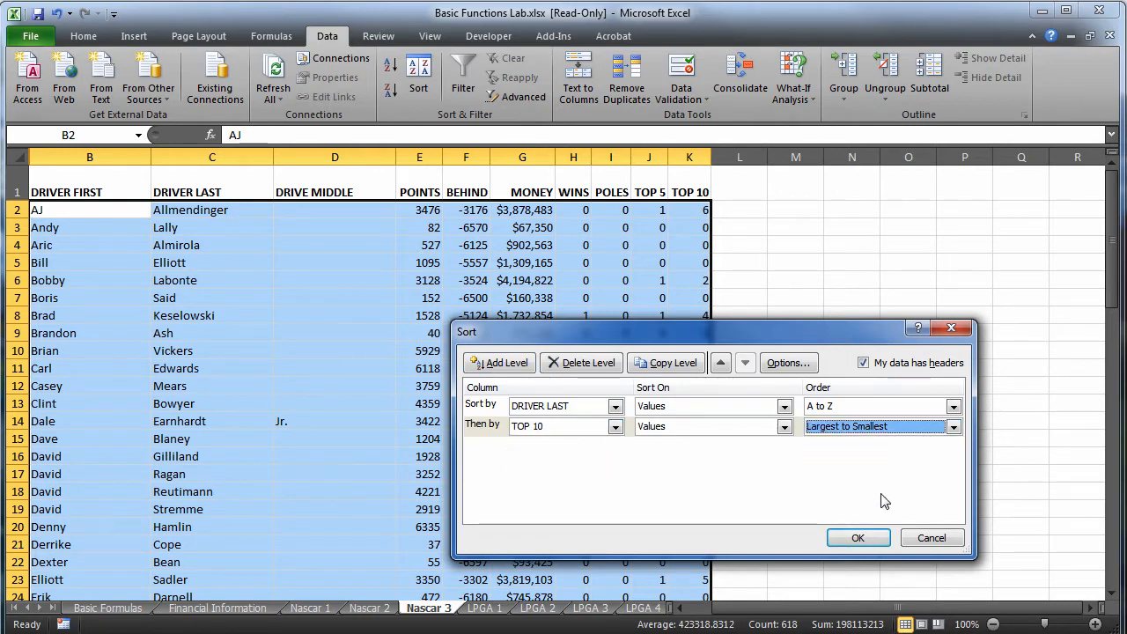
left_click(854, 539)
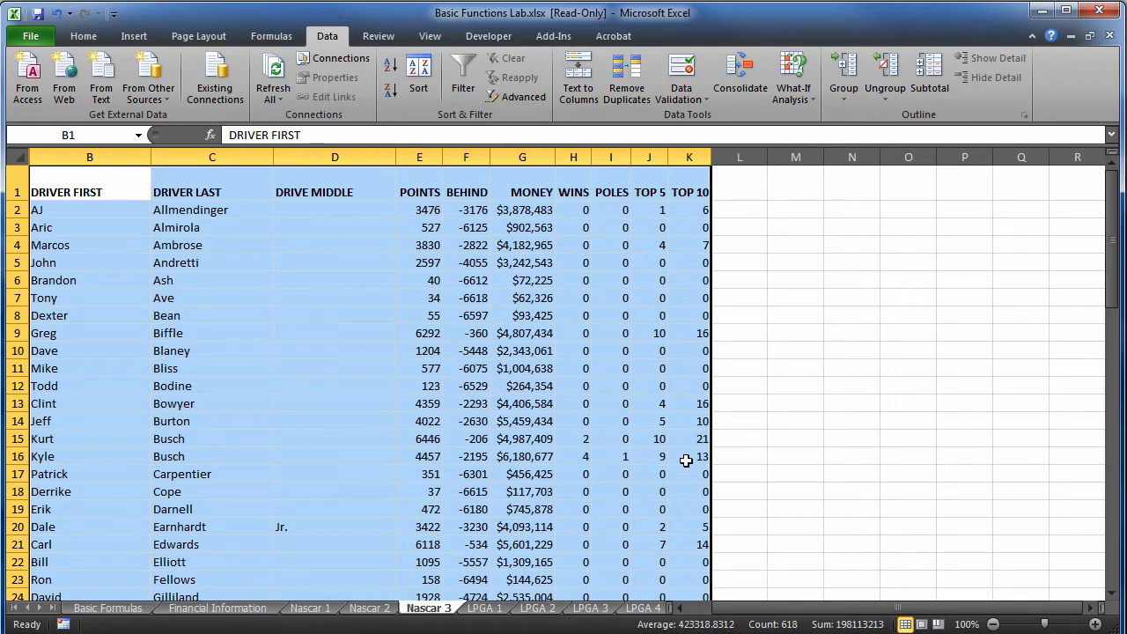
On the LPGA 1 sheet, read the function task below the table and start an IF function in K3.
left_click(482, 608)
left_click(935, 427)
scroll(933, 430, "down", 20)
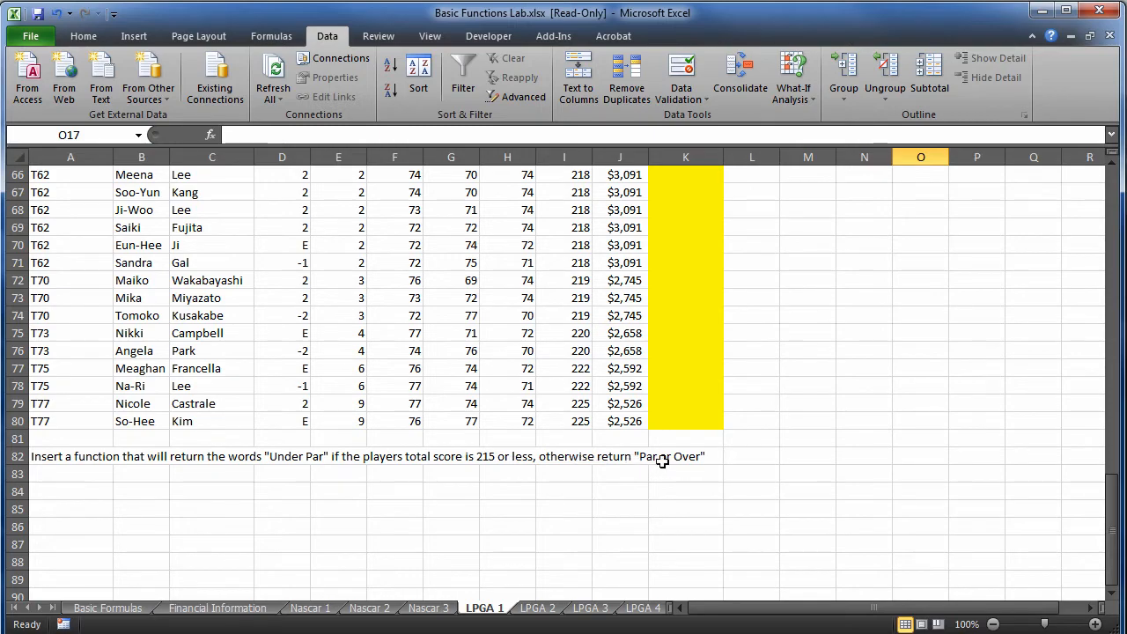
scroll(792, 441, "up", 20)
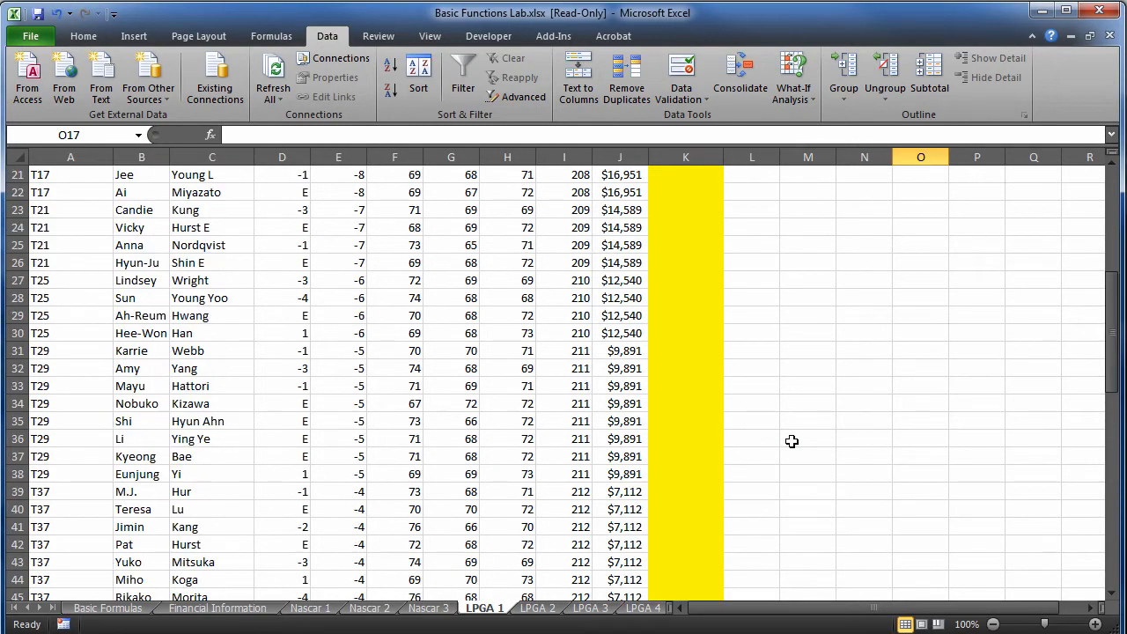
left_click(699, 214)
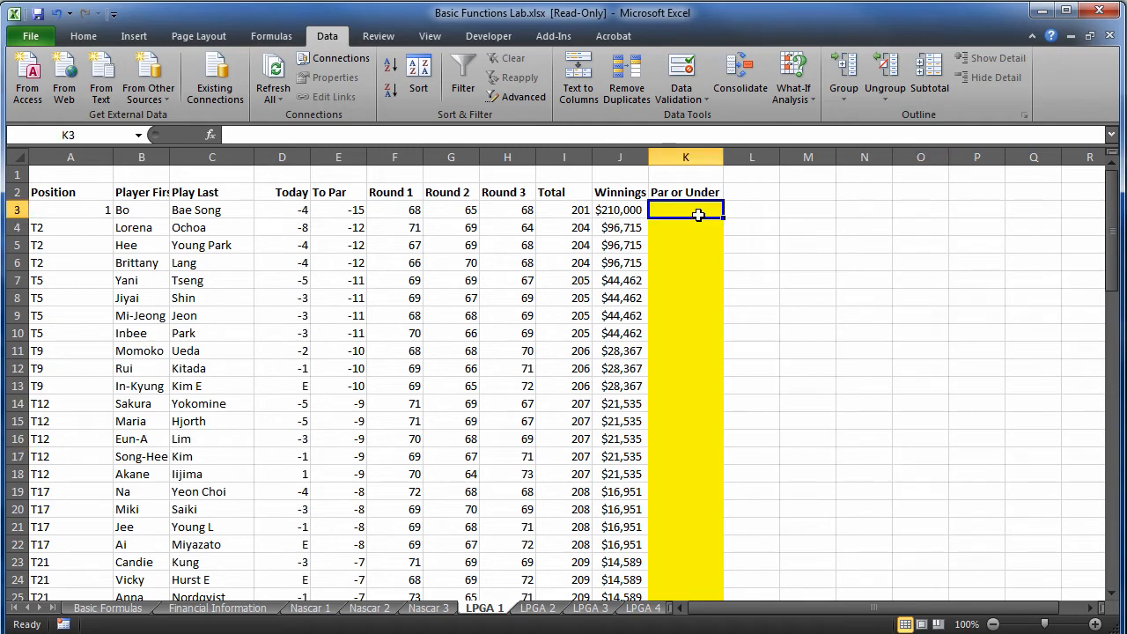
left_click(72, 36)
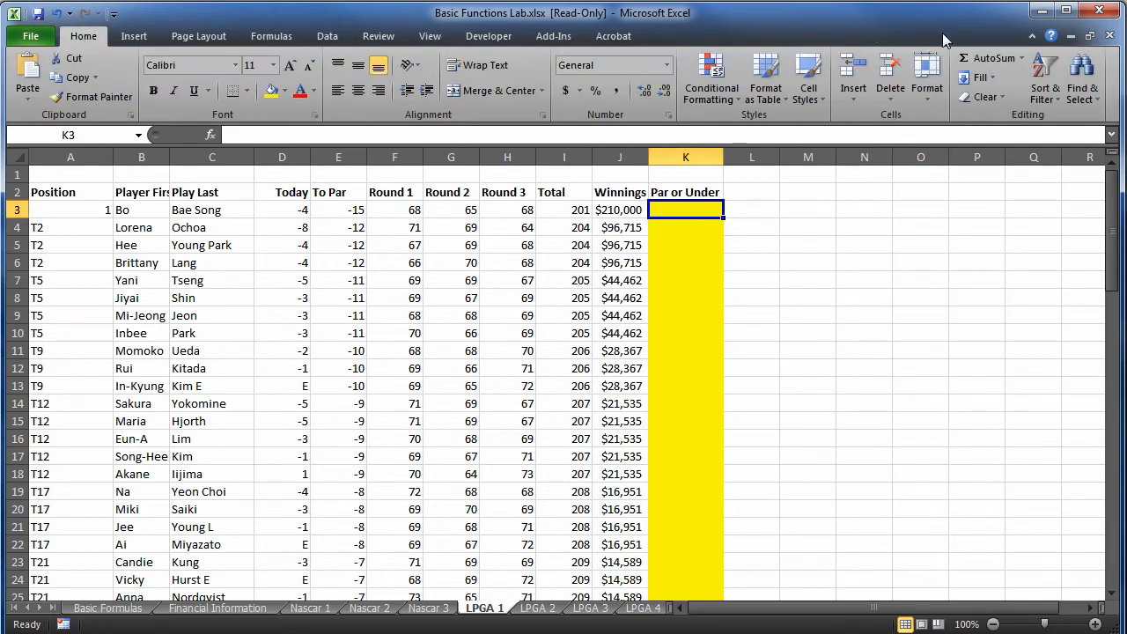
left_click(1021, 59)
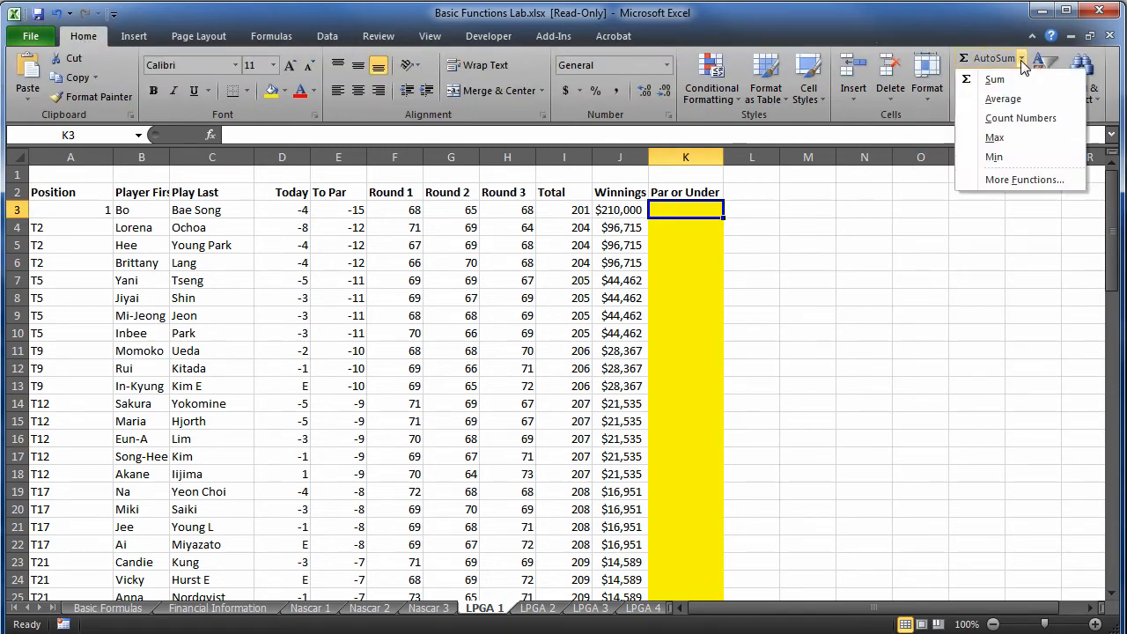
left_click(1003, 180)
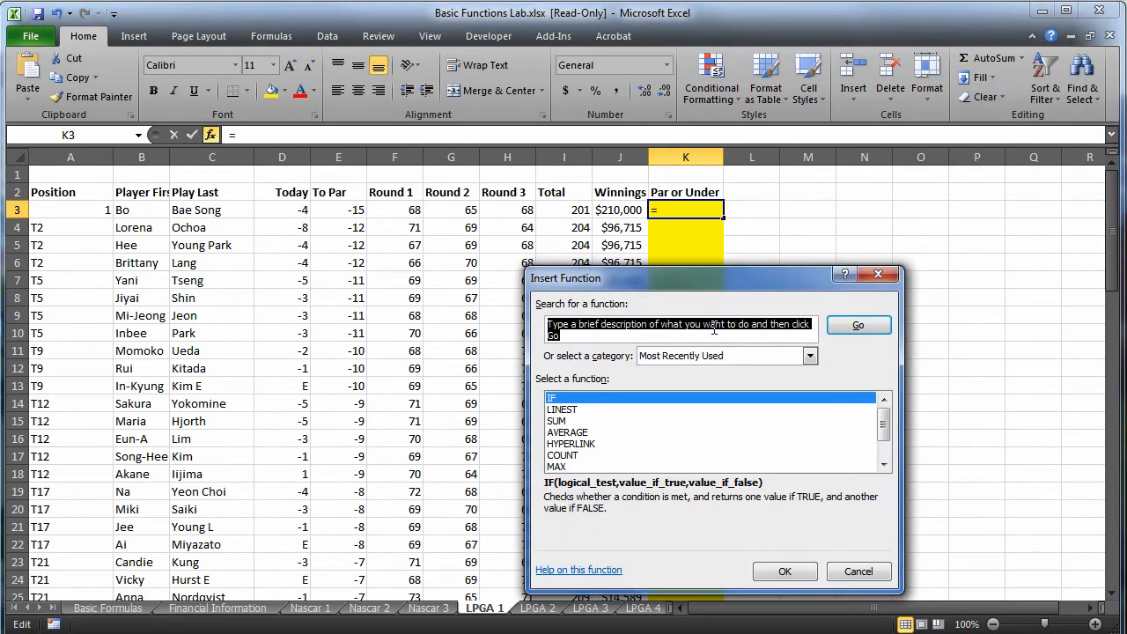
double_click(557, 400)
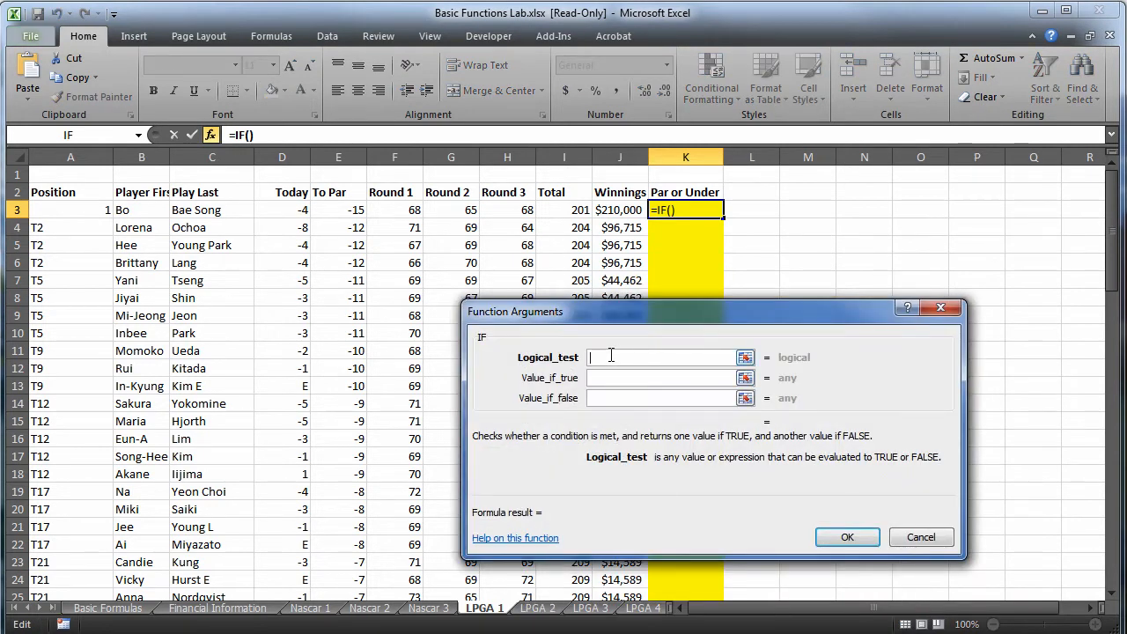
Complete the IF function in K3 with the test I3<=215, returning "Under Par" if true and "Par or Over" if false.
left_click(570, 212)
type("<")
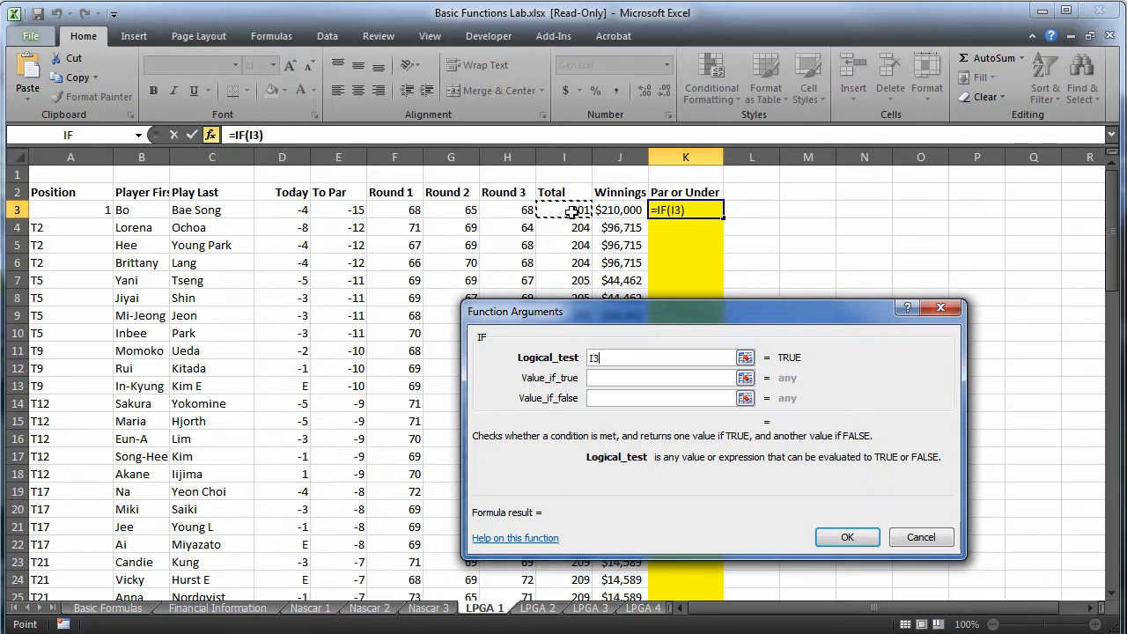
type("=215")
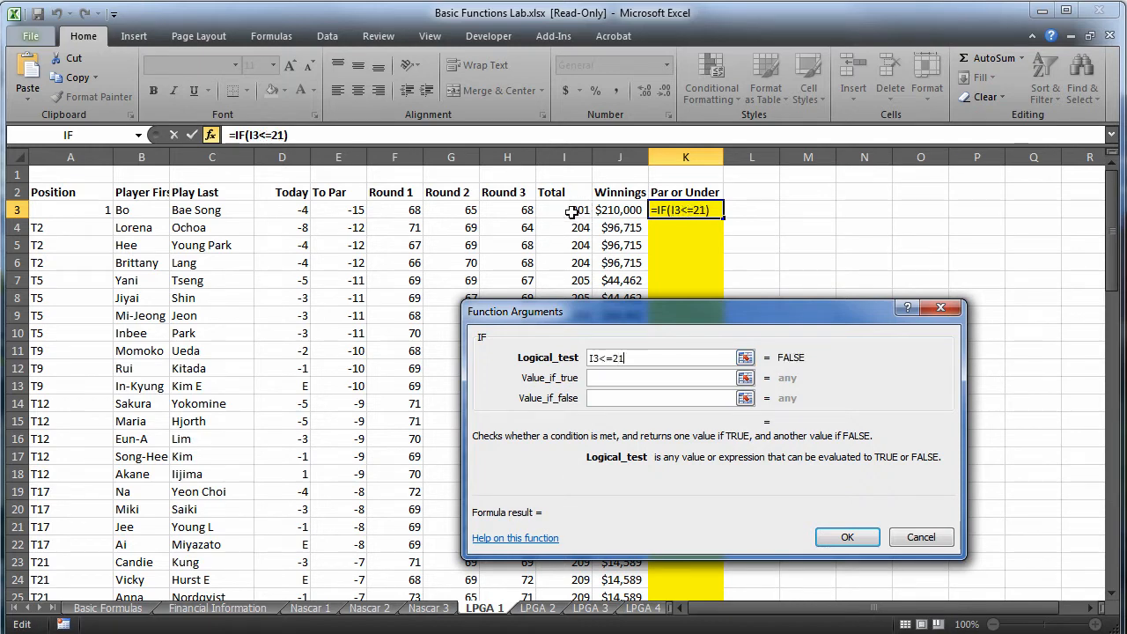
left_click(628, 376)
type("\"")
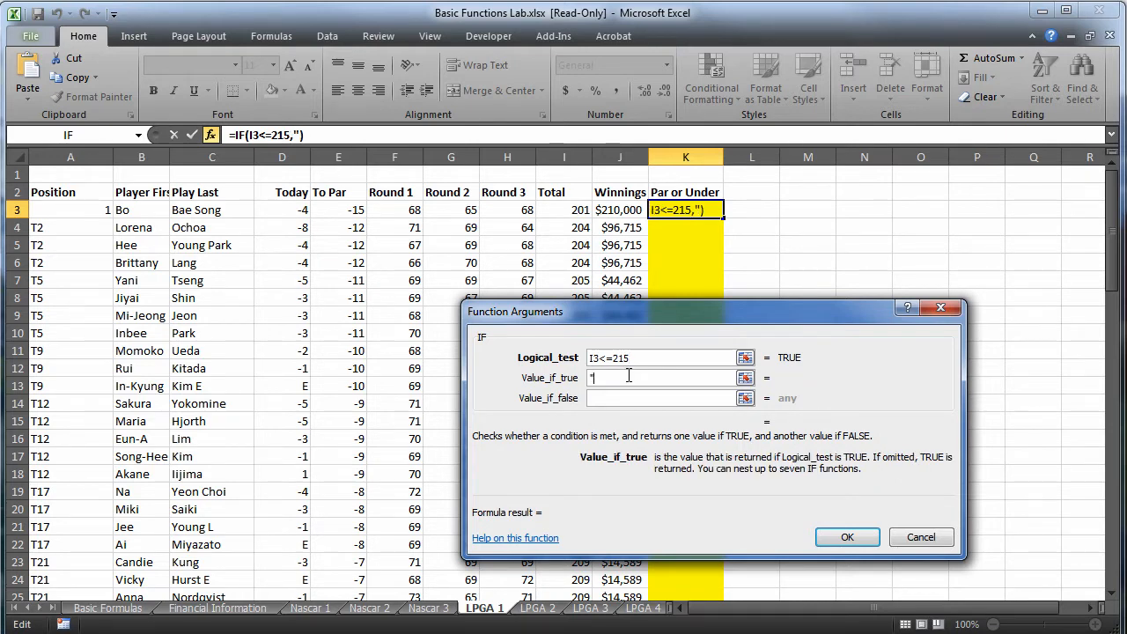
type("Under Par\"")
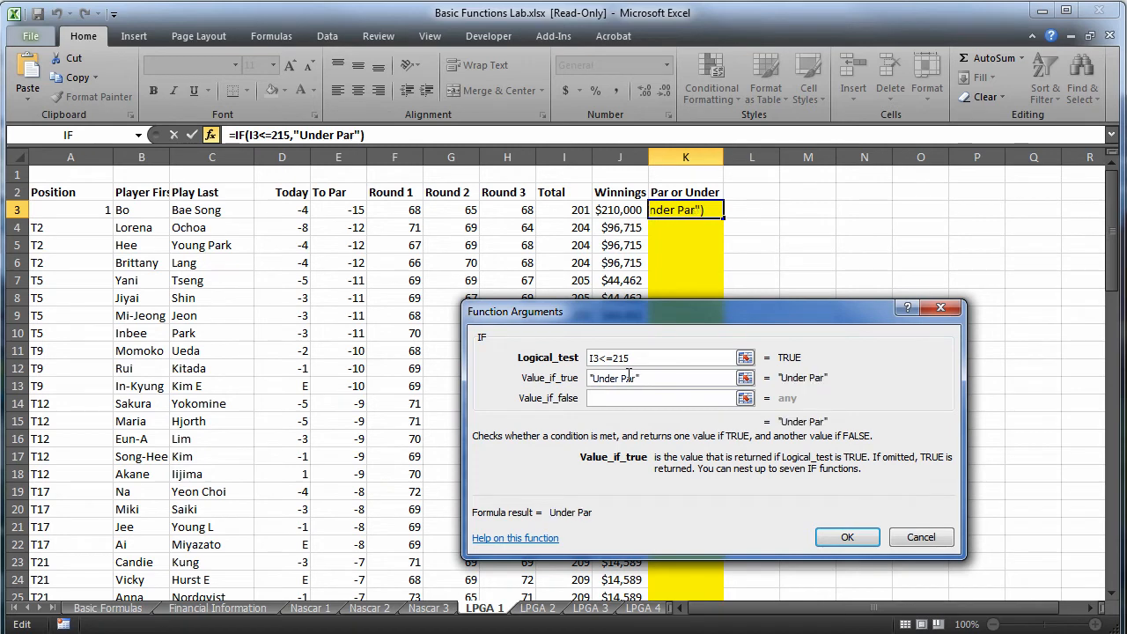
left_click(631, 401)
type("\"P")
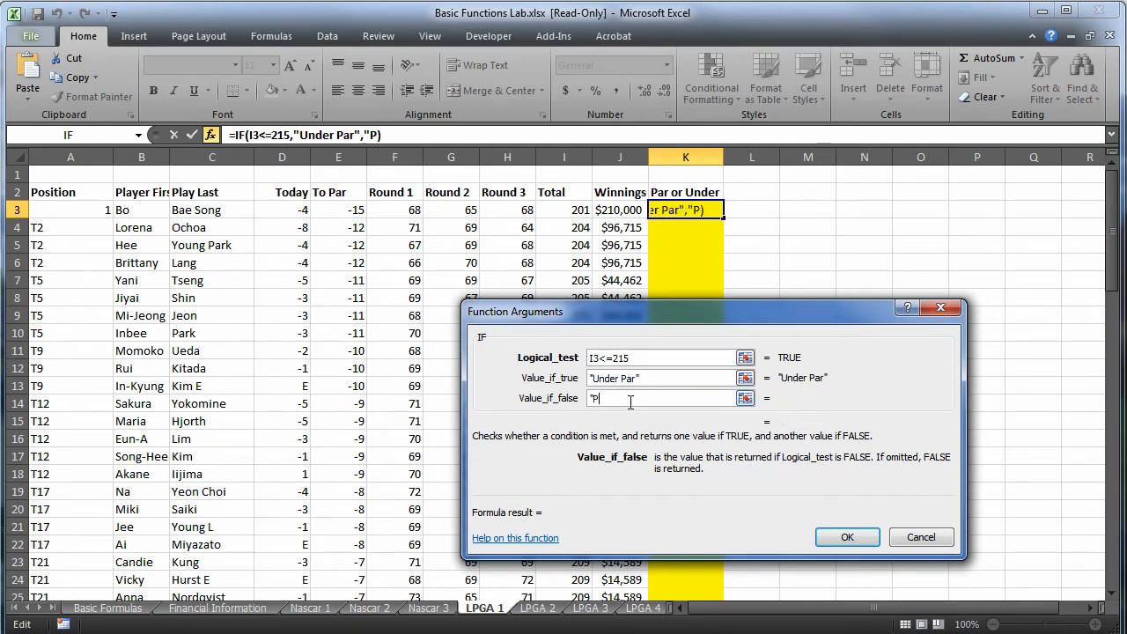
type("ar or Over")
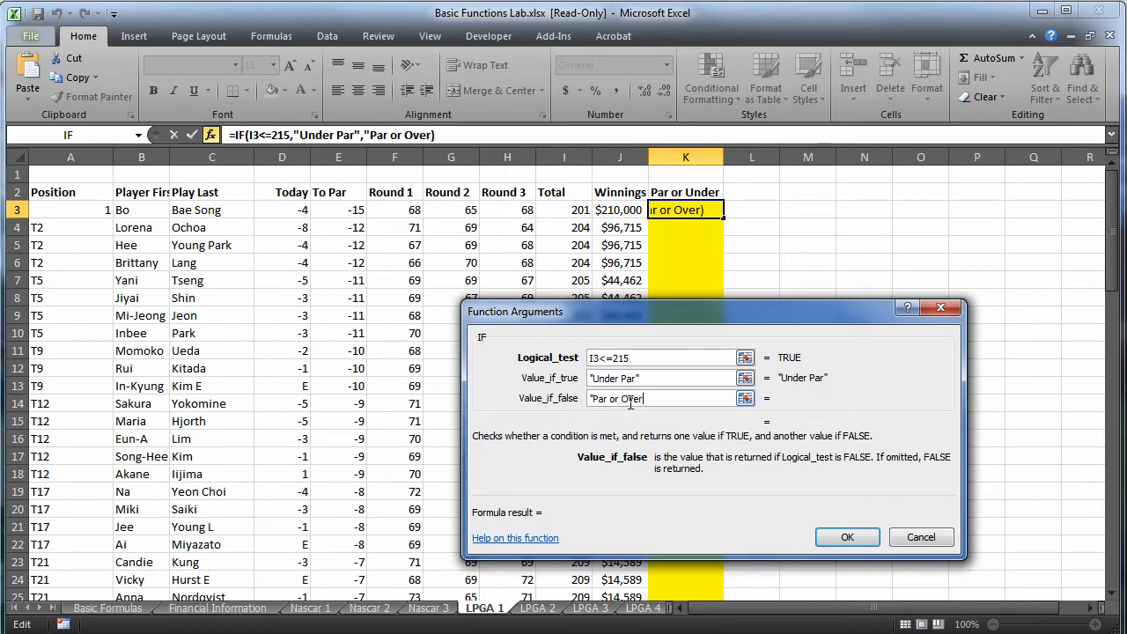
type("\"")
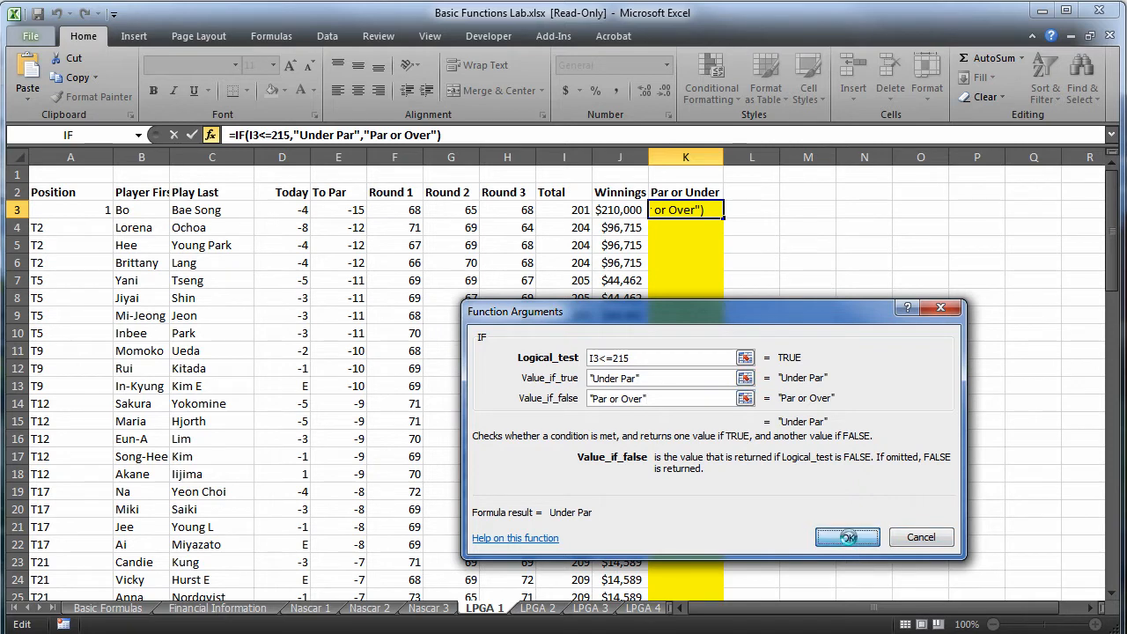
left_click(847, 537)
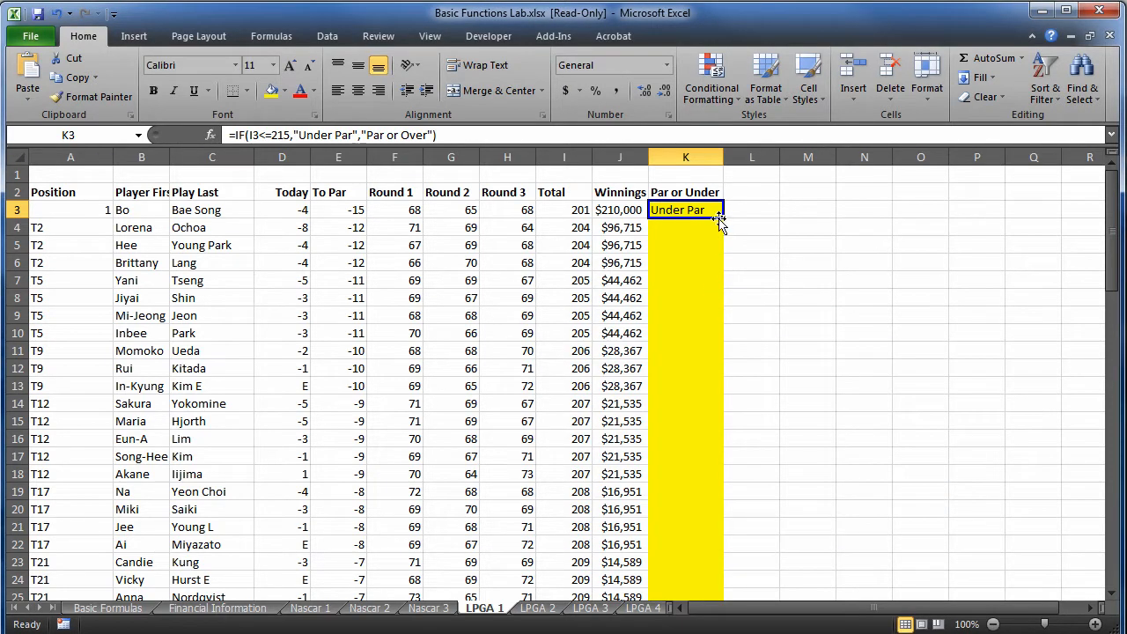
Fill the K3 formula down the Par or Under column to K80 and check the results against the totals.
left_click_drag(723, 220, 721, 571)
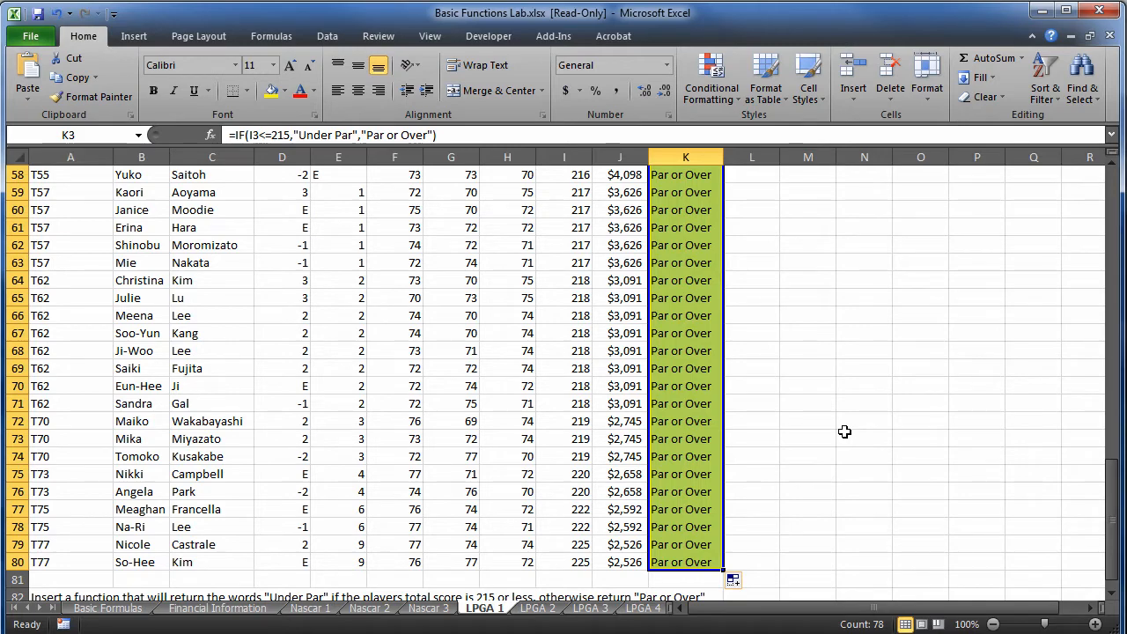
scroll(843, 431, "up", 7)
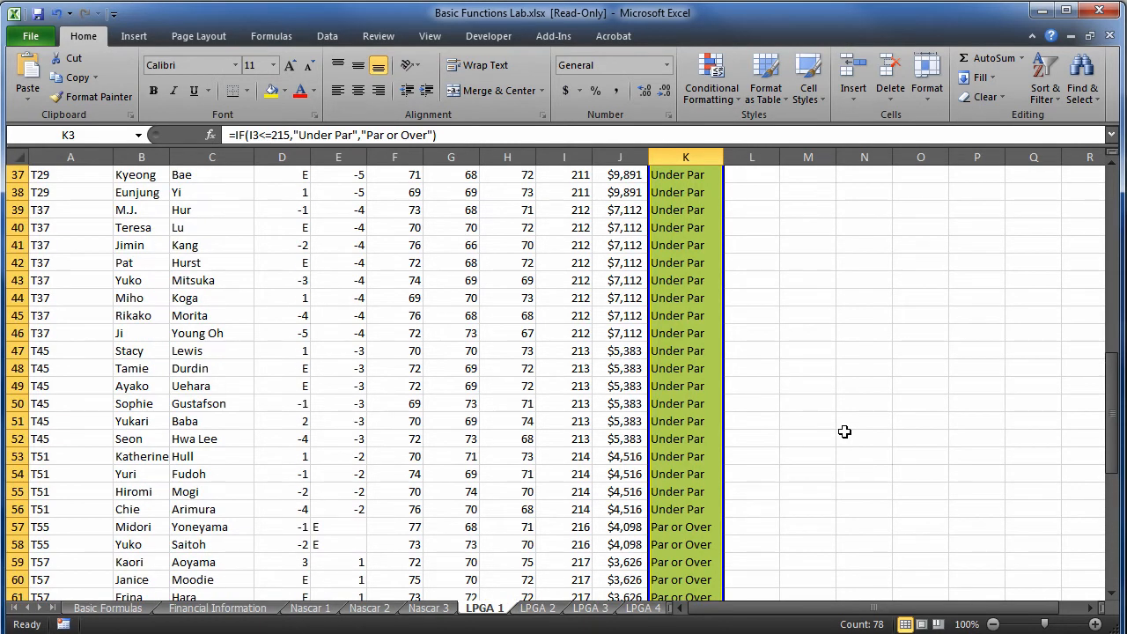
scroll(843, 431, "up", 4)
scroll(844, 431, "down", 6)
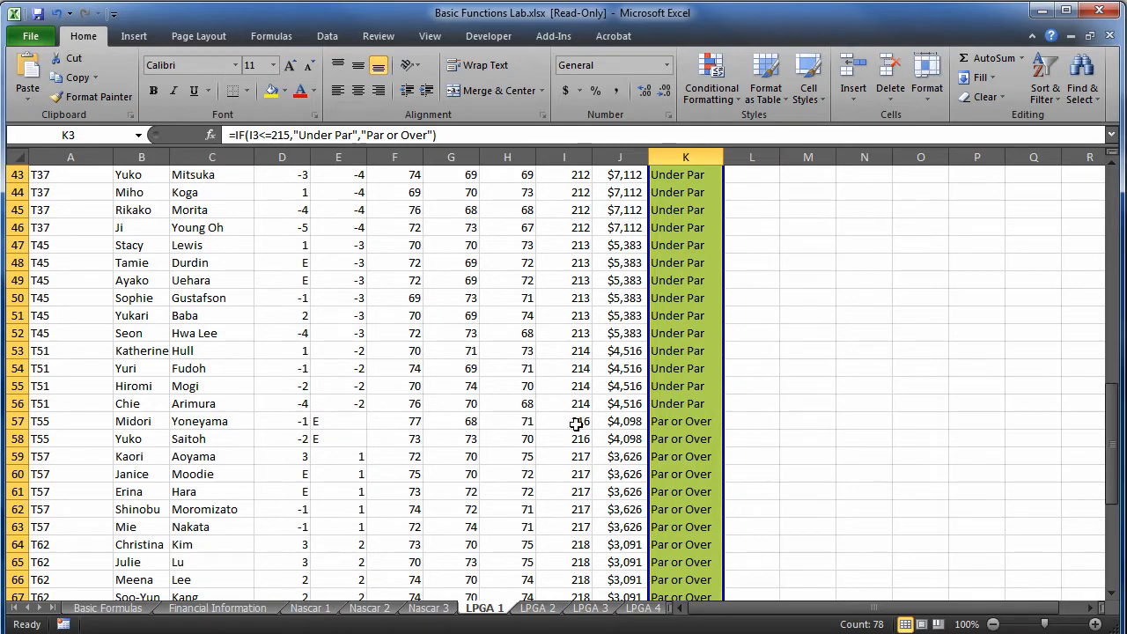
On the LPGA 2 sheet, read the function task below the table and start an IF function in K3.
left_click(537, 607)
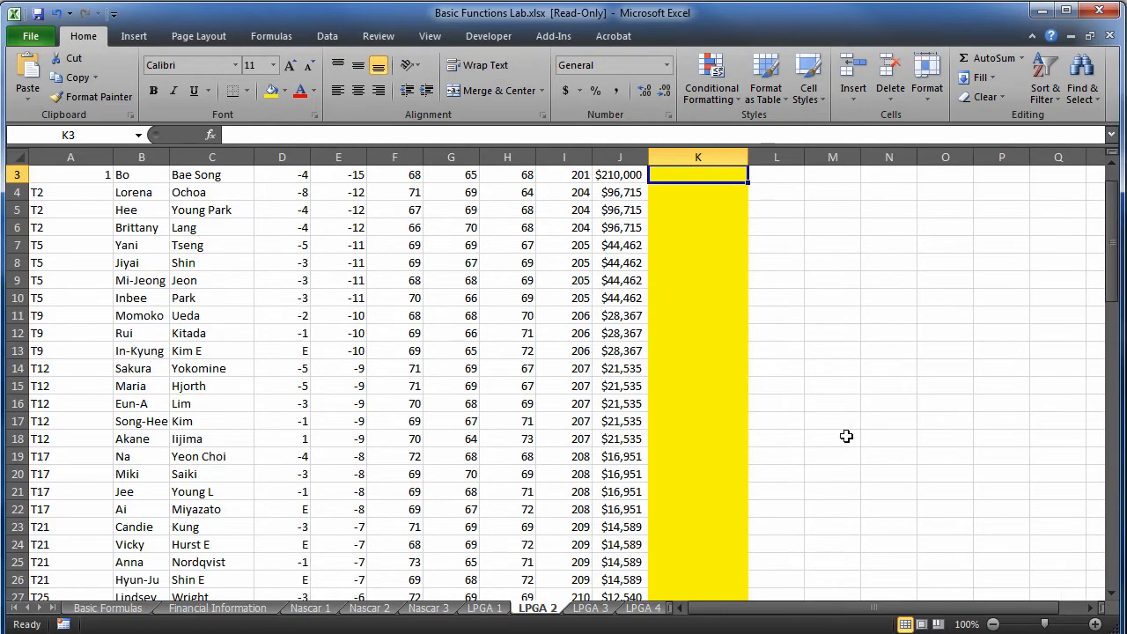
scroll(963, 379, "down", 20)
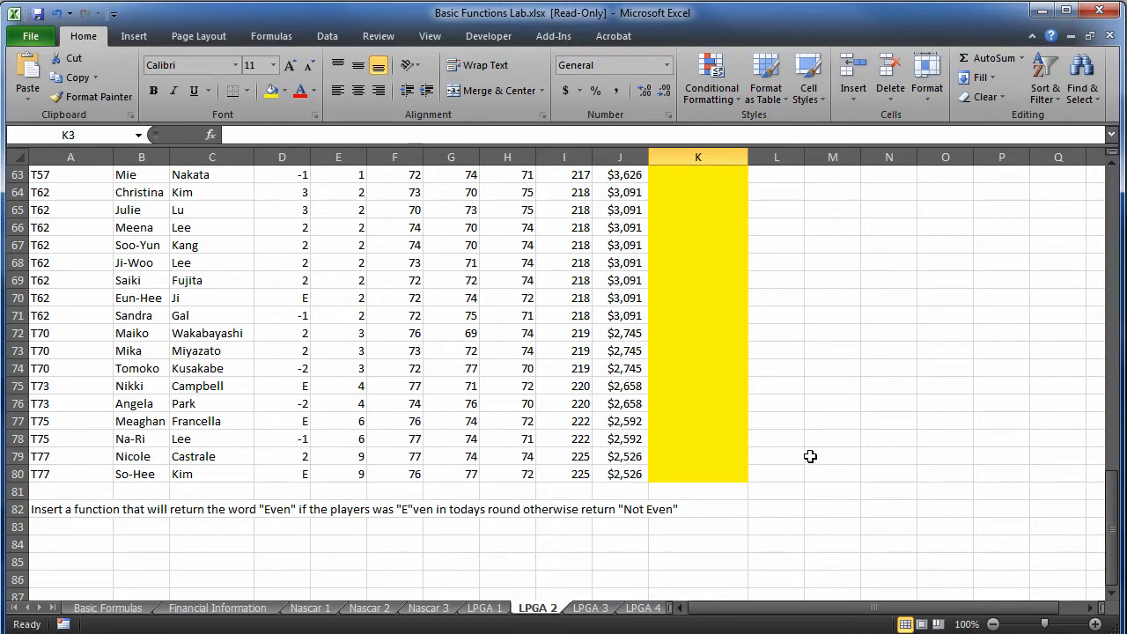
scroll(838, 424, "up", 8)
scroll(838, 424, "up", 13)
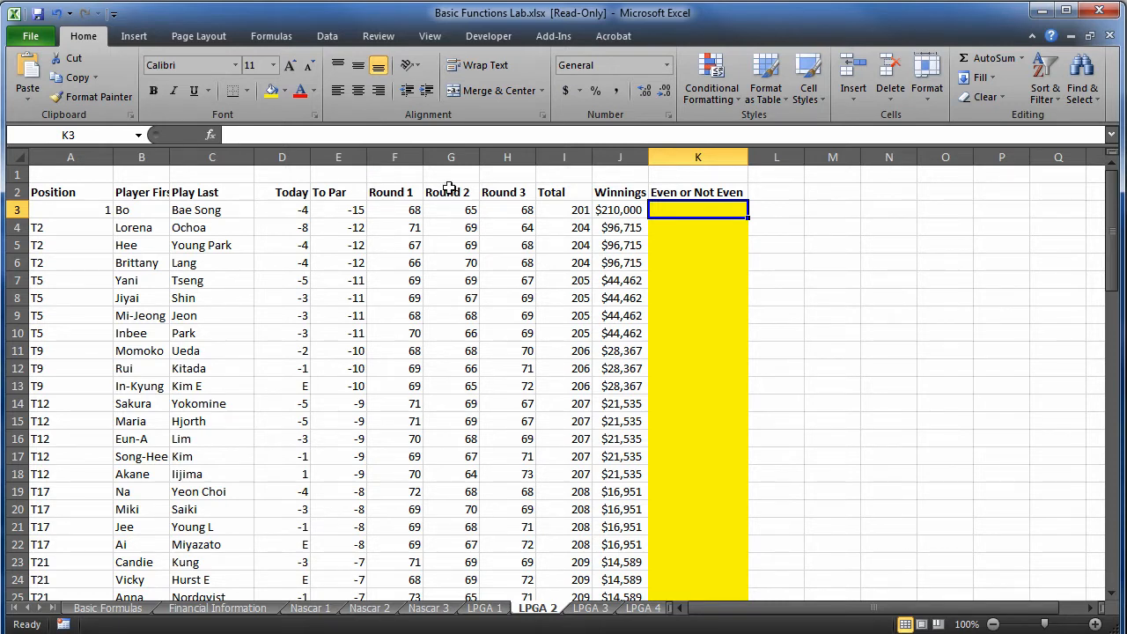
left_click(1021, 58)
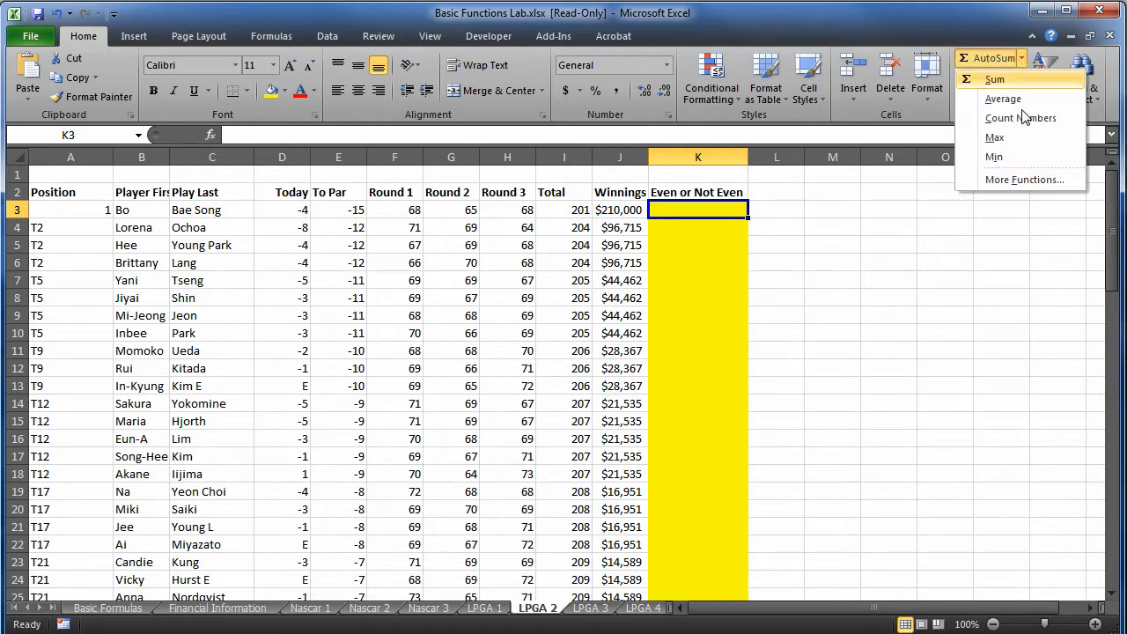
left_click(1021, 180)
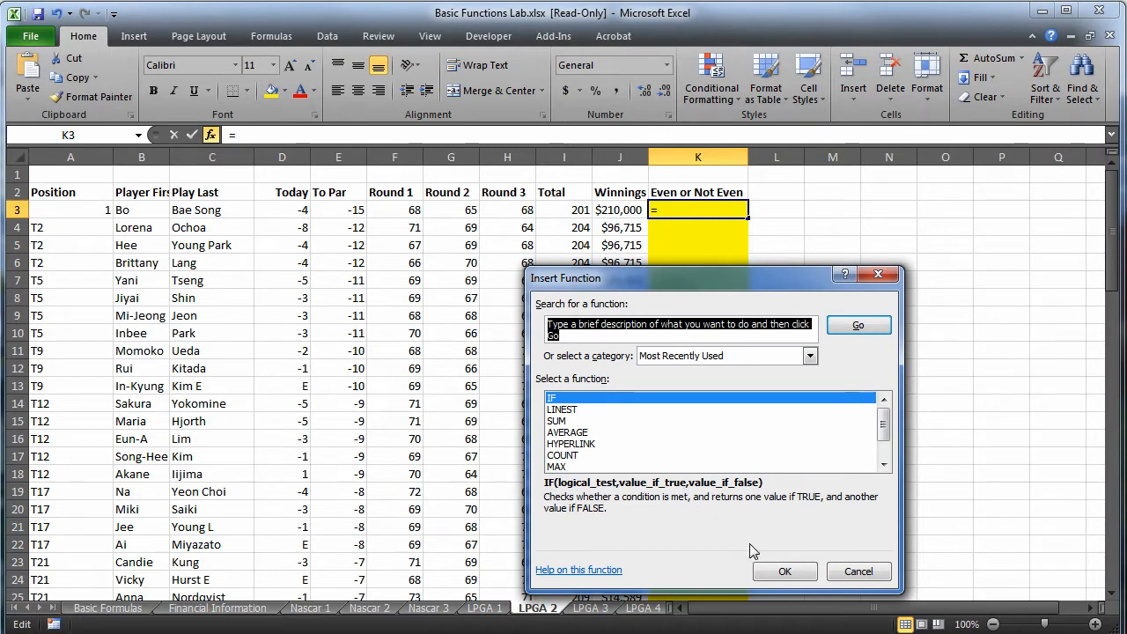
left_click(805, 575)
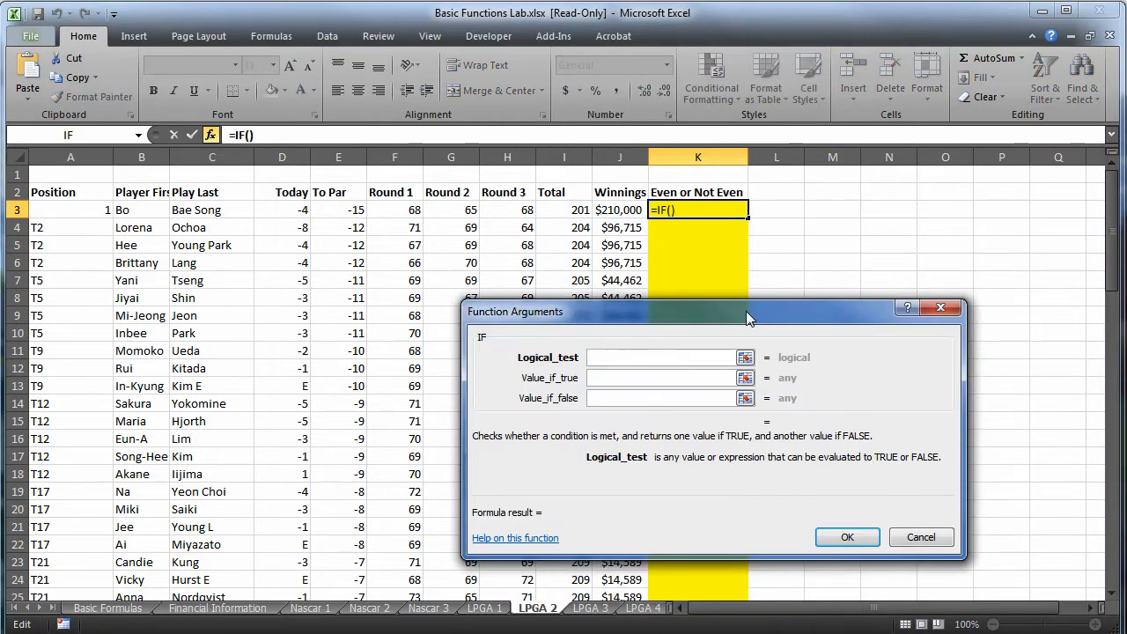
left_click_drag(746, 311, 768, 282)
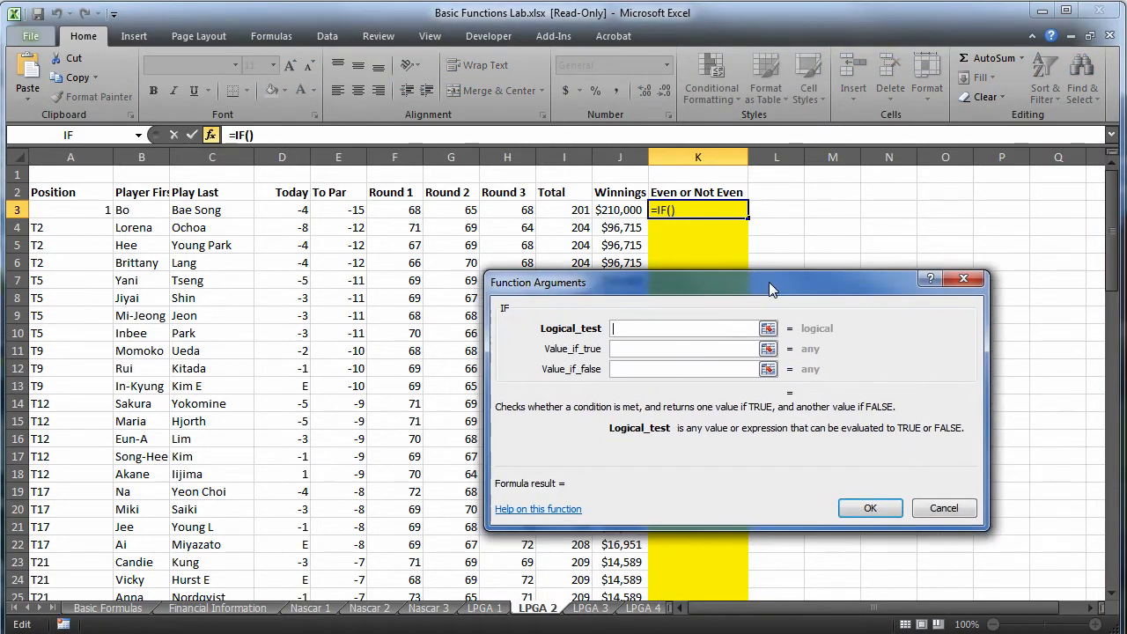
Complete the IF function with the test D3="E", returning "Even" if true and "Not Even" if false, and fill it down to K80.
left_click(287, 209)
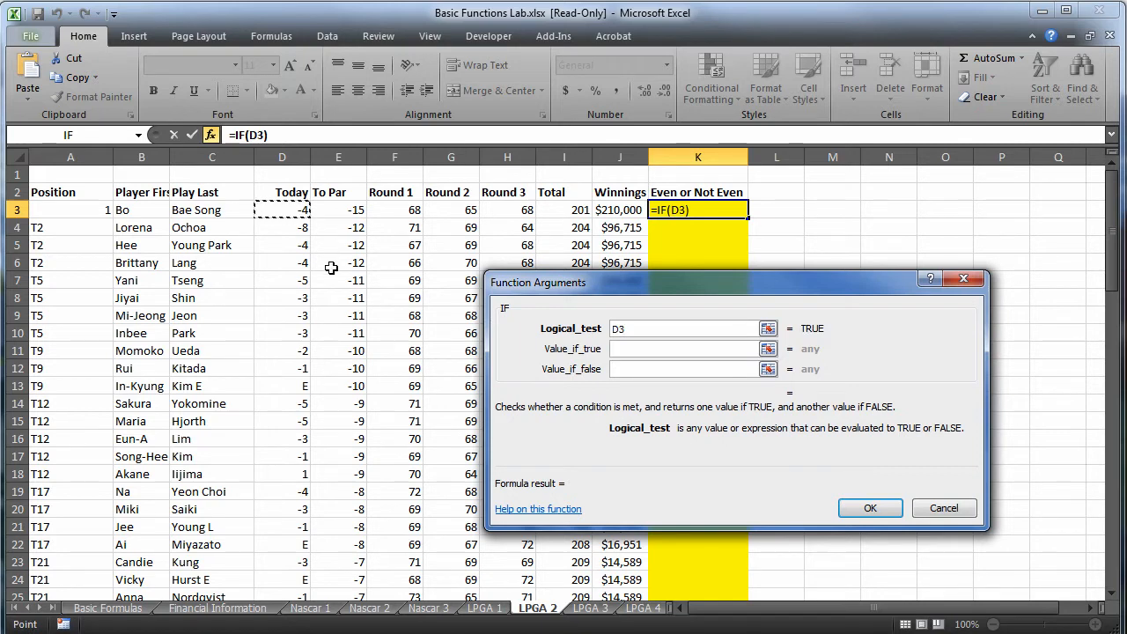
type("=\"E\"")
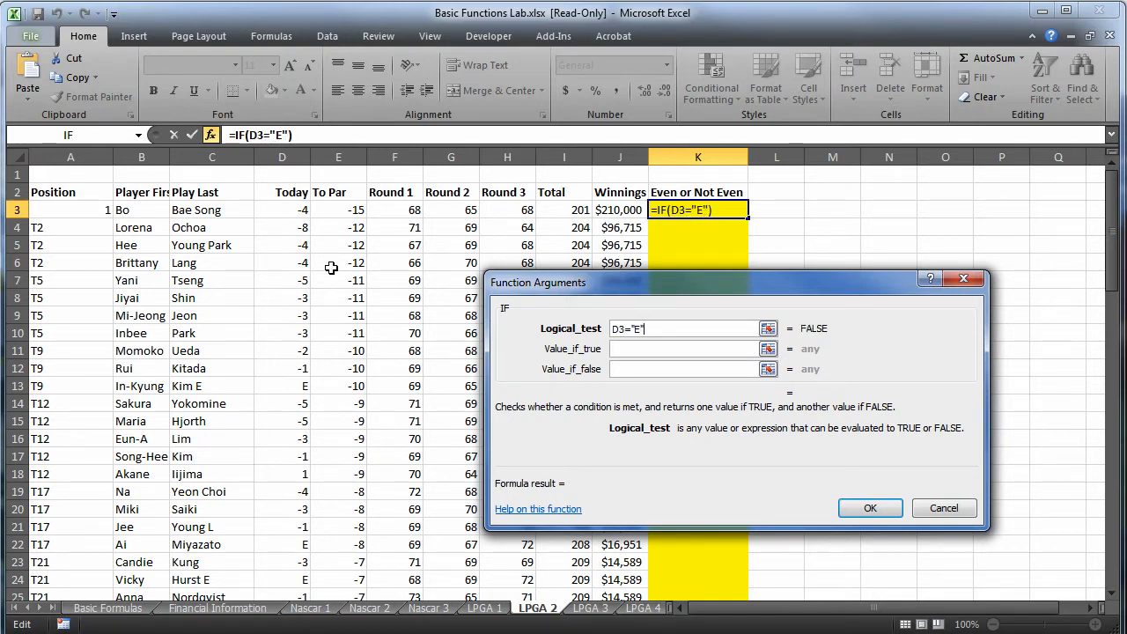
left_click(636, 350)
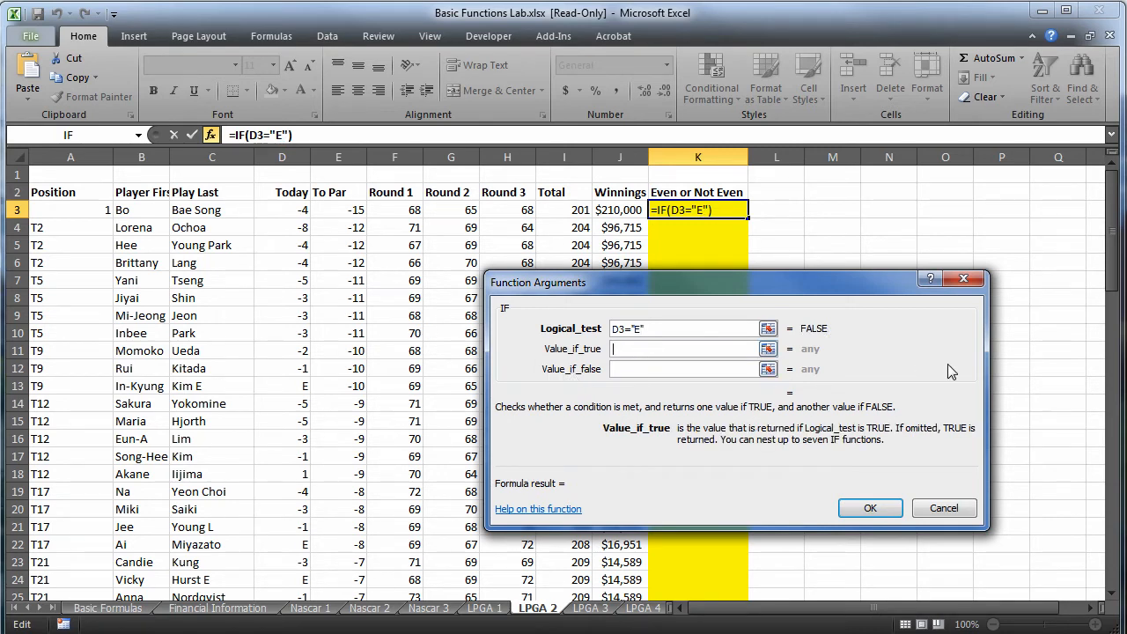
type("Even")
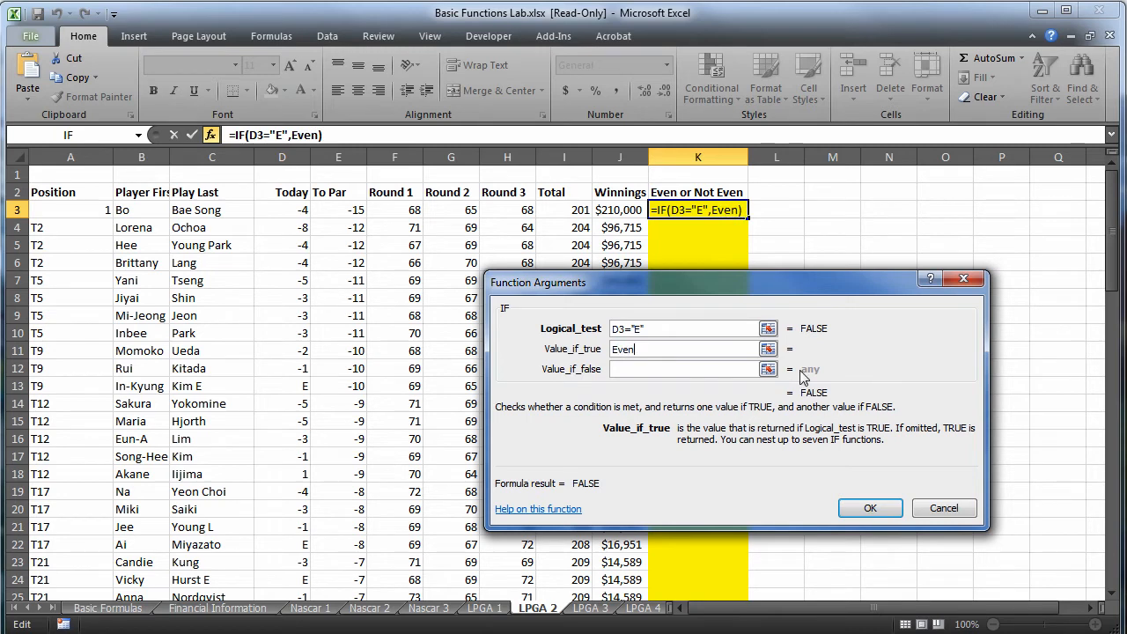
left_click(737, 368)
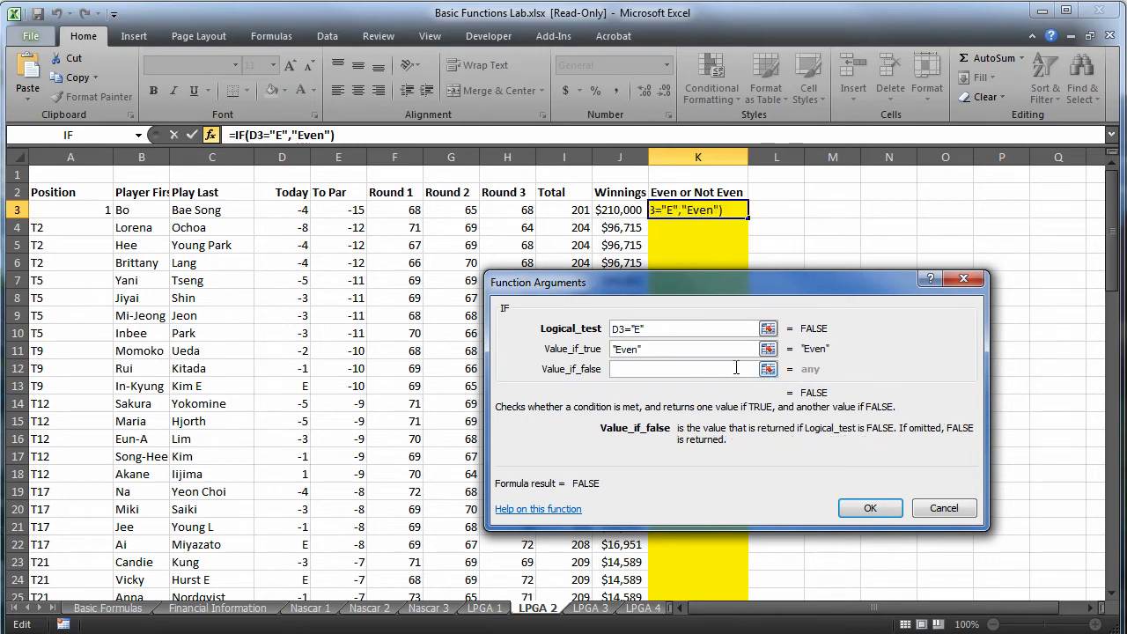
type("\"Not Even\"")
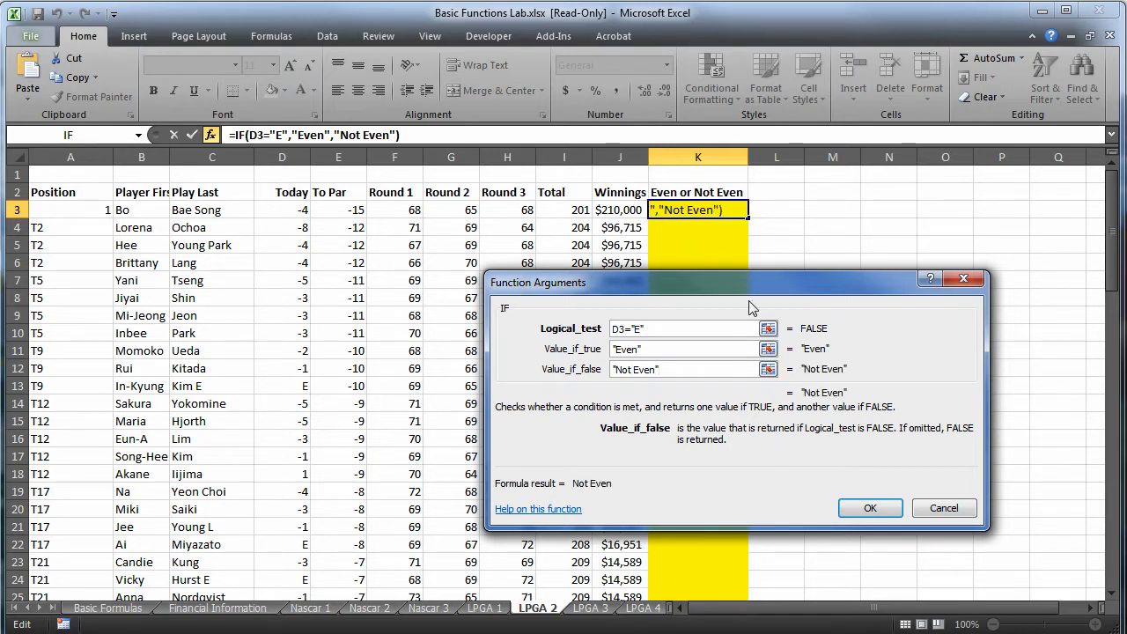
left_click(870, 509)
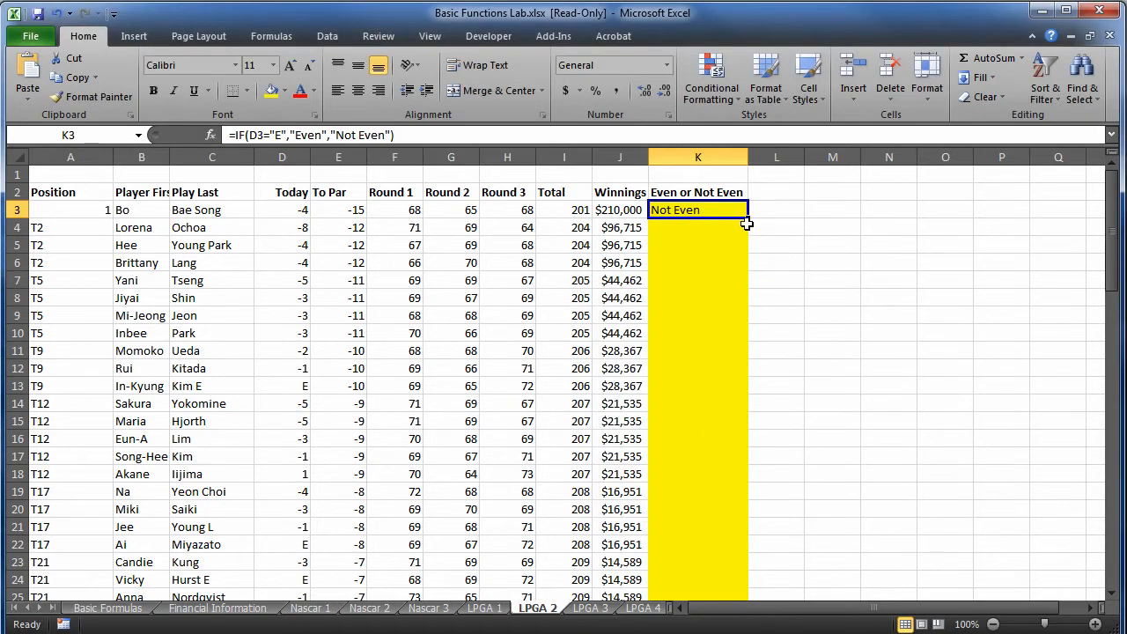
left_click_drag(749, 218, 741, 566)
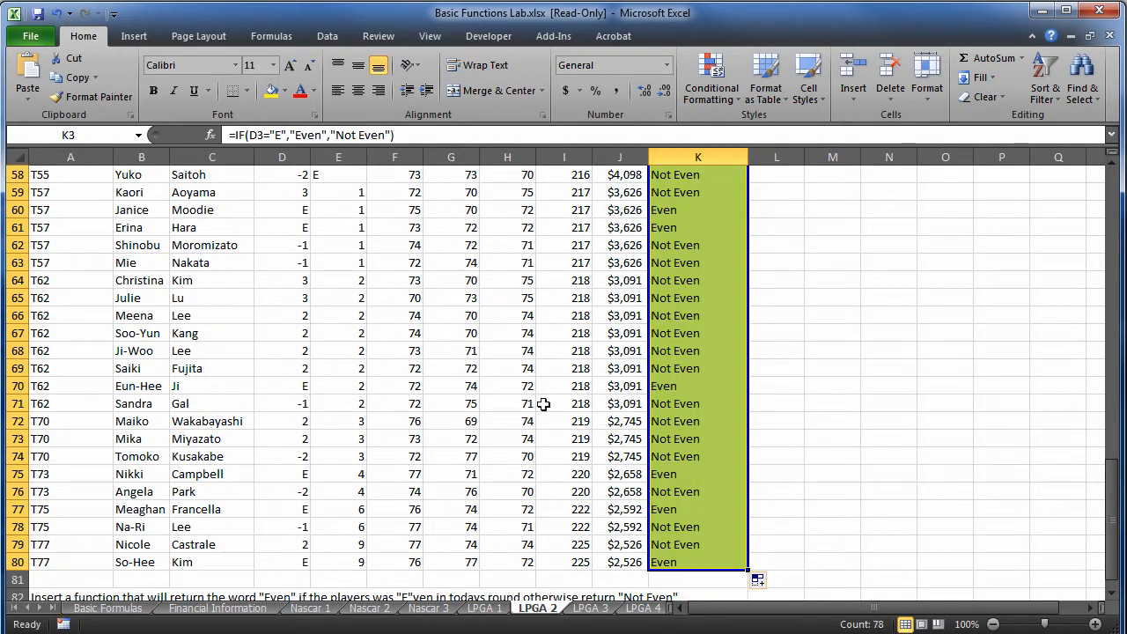
On the LPGA 3 sheet, read the function task below the player table.
left_click(592, 608)
scroll(890, 329, "down", 2)
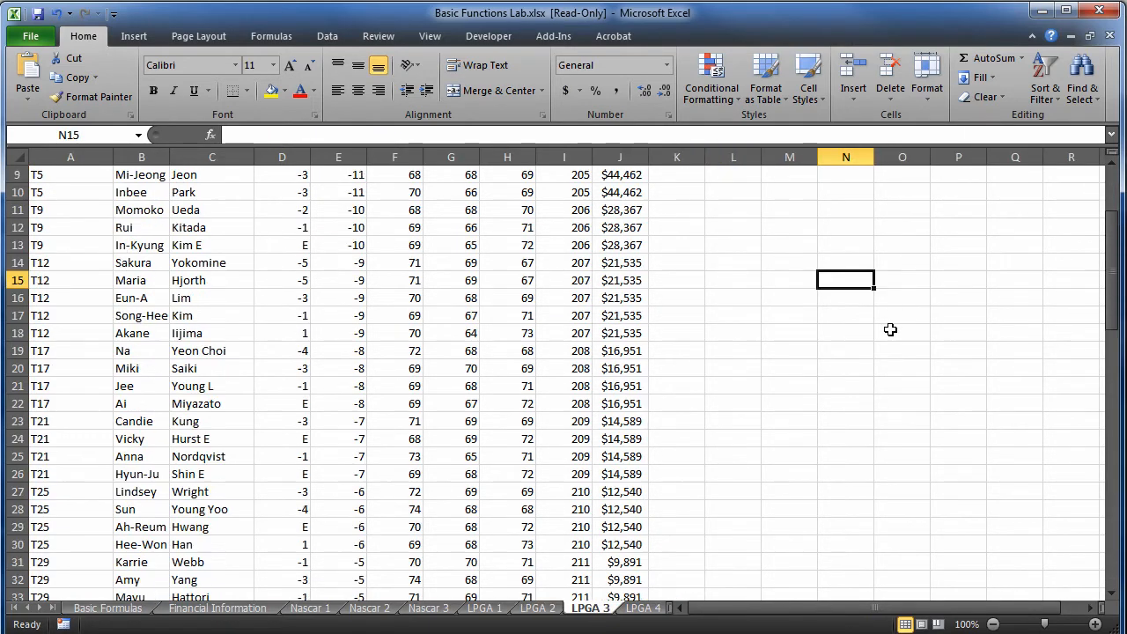
scroll(890, 330, "down", 20)
scroll(890, 330, "up", 1)
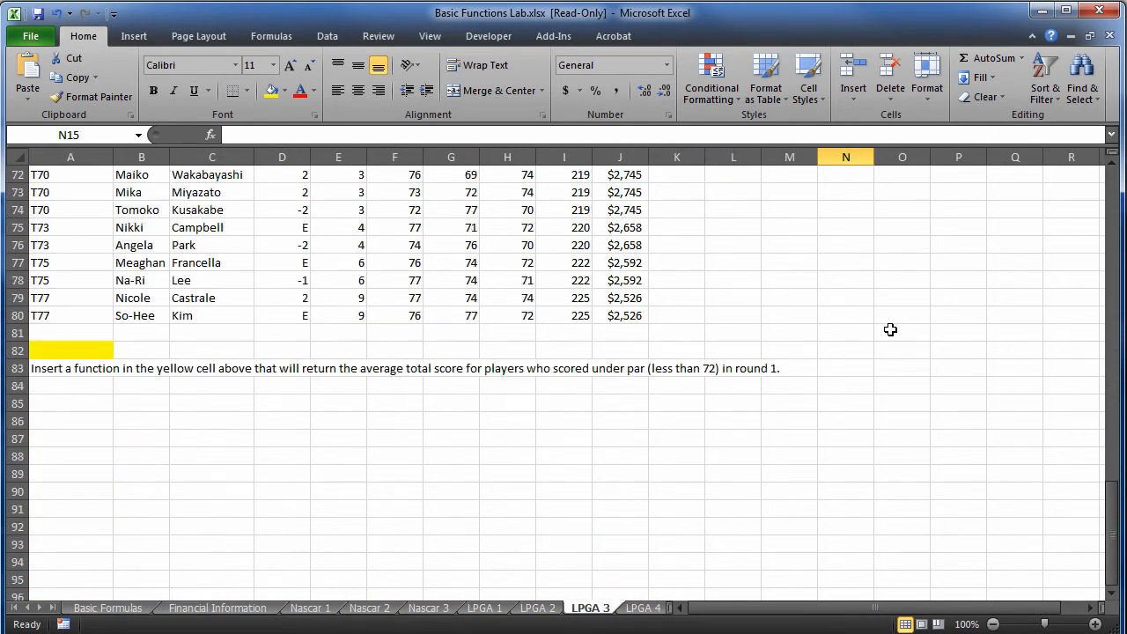
On the LPGA 3 sheet, insert an AVERAGEIF function in the yellow cell A82 below the player table.
scroll(891, 329, "up", 1)
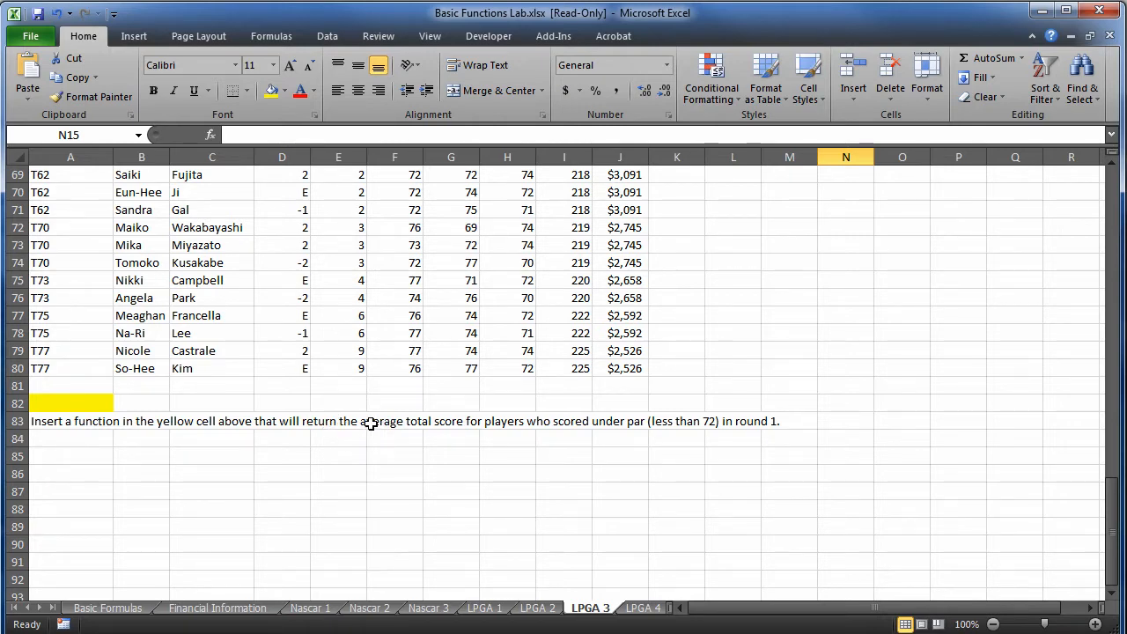
left_click(85, 404)
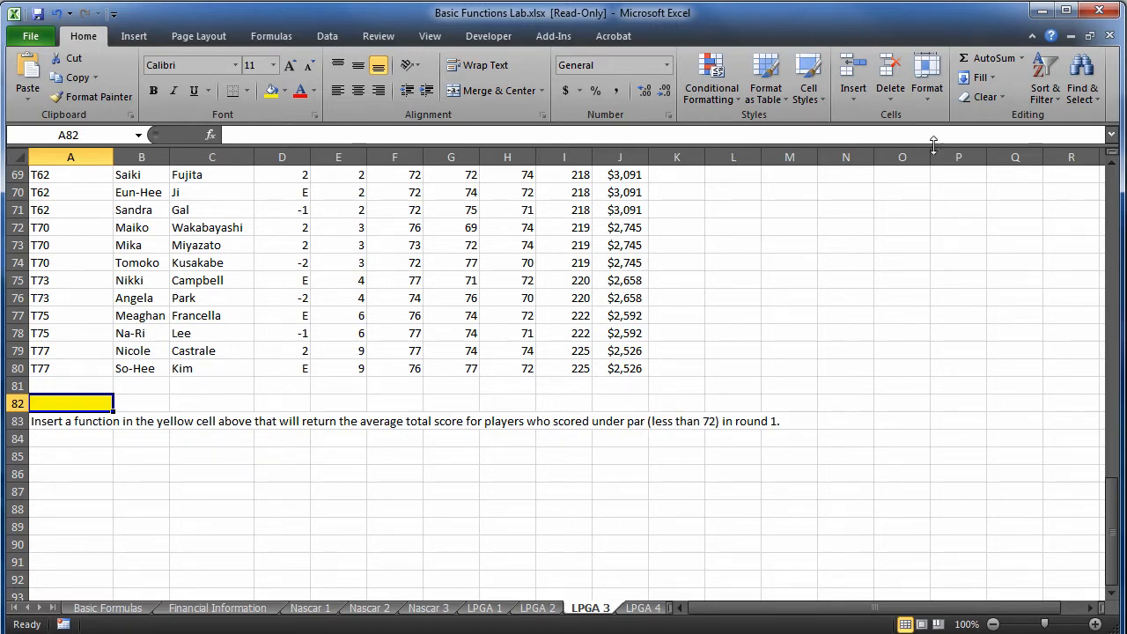
left_click(1022, 59)
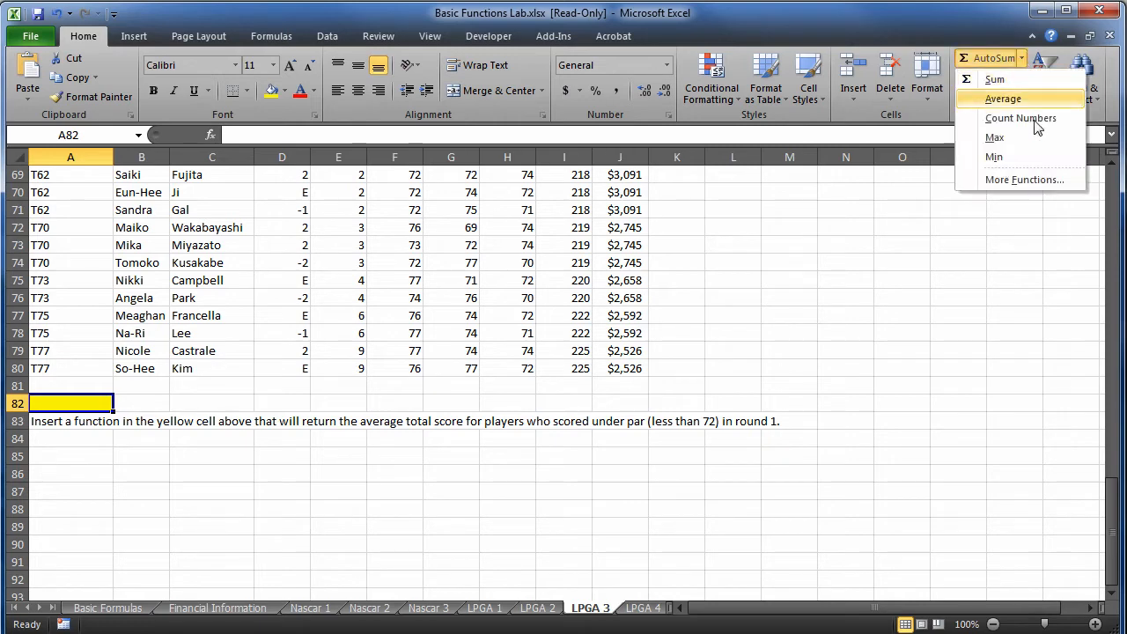
left_click(1023, 179)
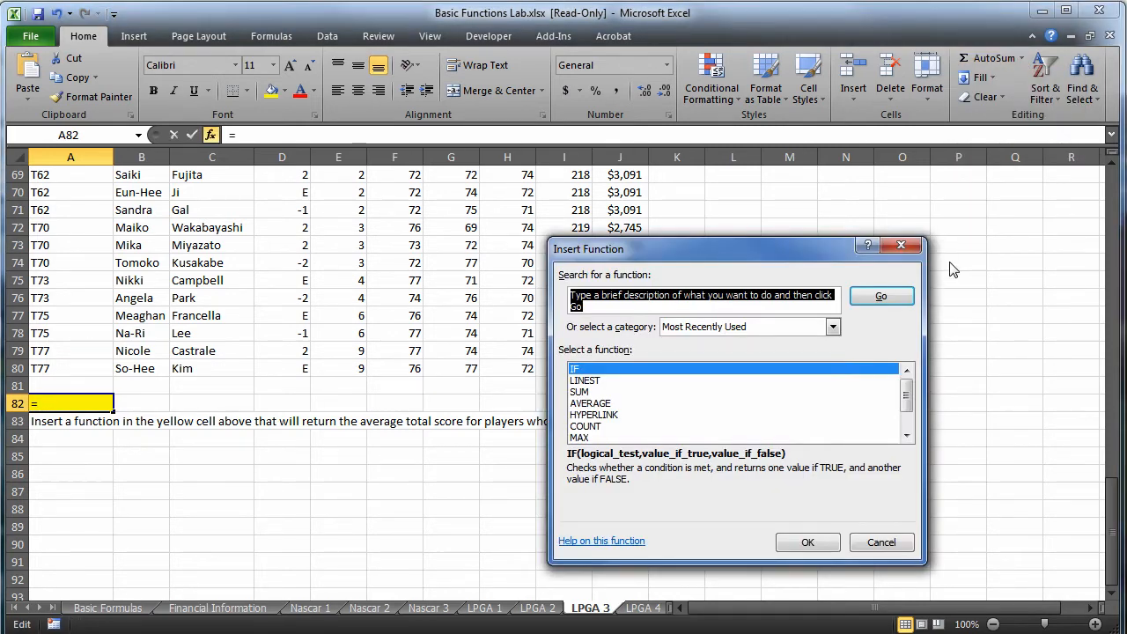
type("averageif")
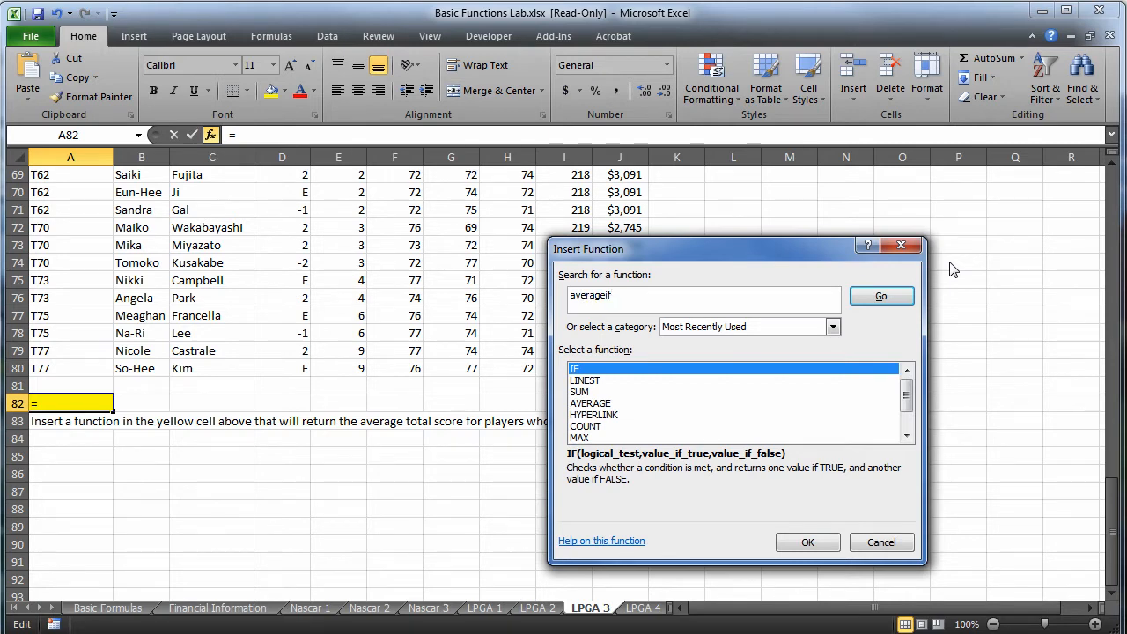
left_click(887, 299)
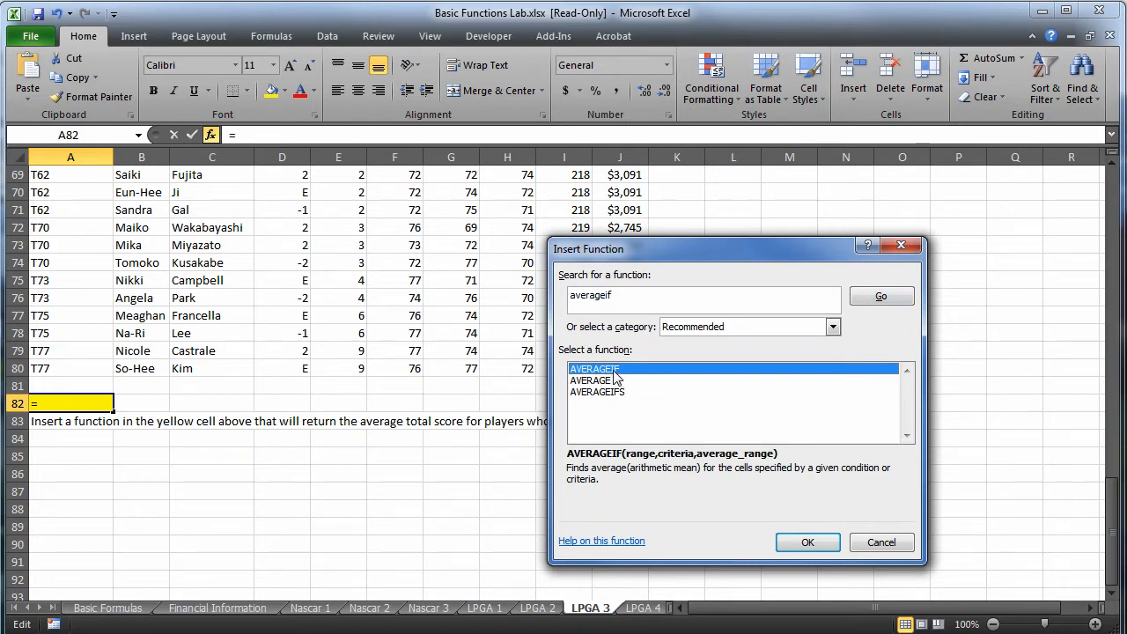
left_click(808, 541)
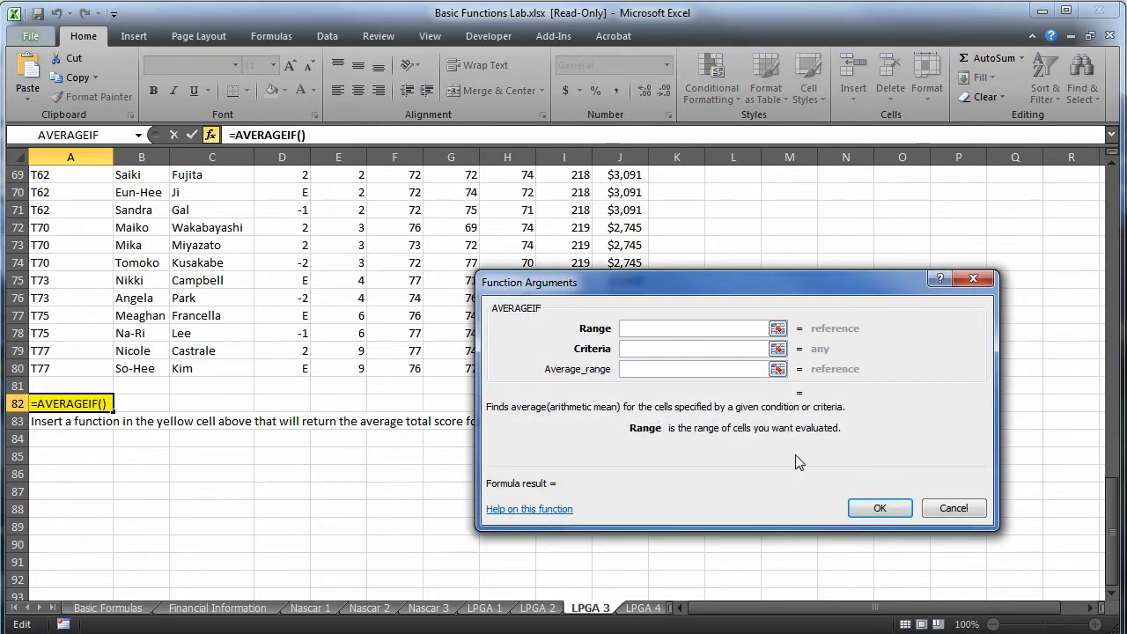
Set the AVERAGEIF range to the Round 1 scores F3:F80 and the criteria to "<72".
left_click_drag(656, 296, 704, 157)
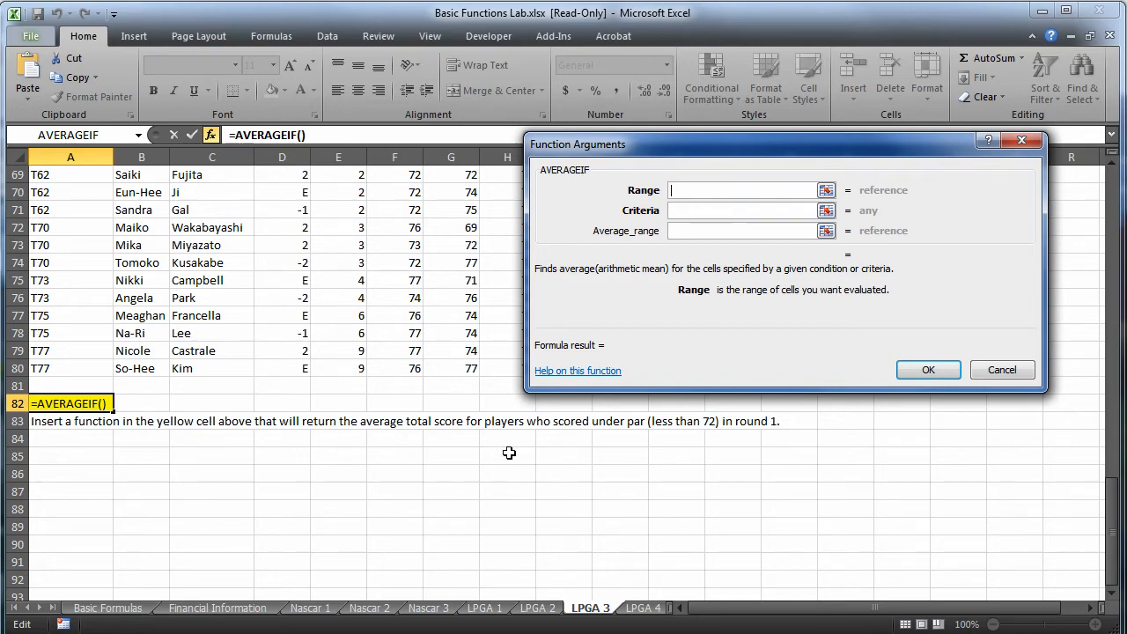
scroll(492, 328, "up", 20)
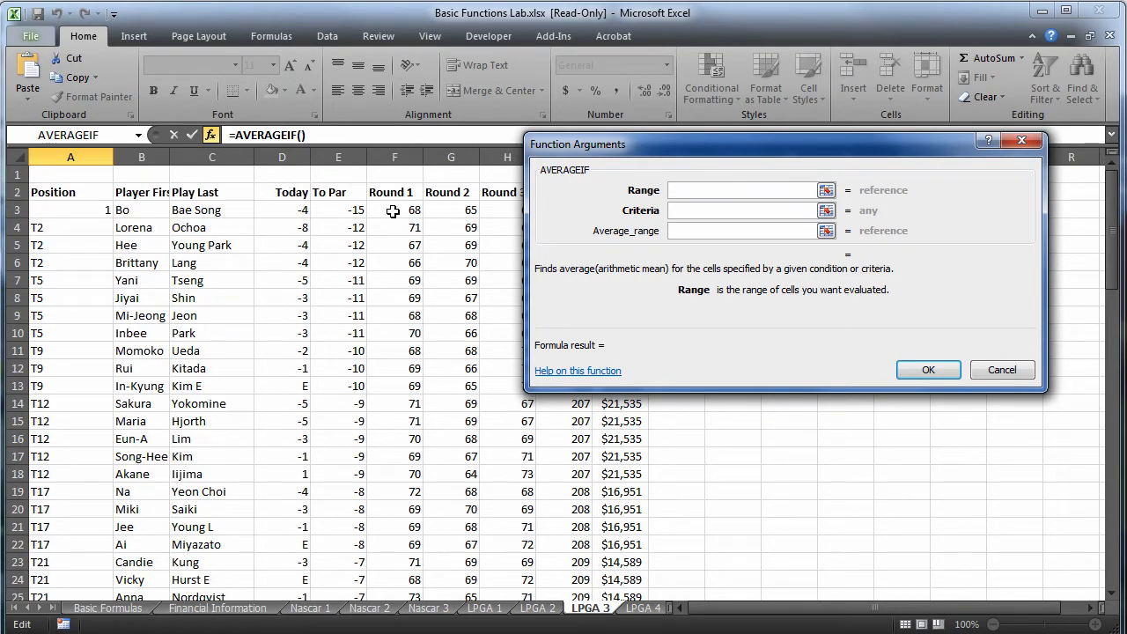
left_click_drag(397, 211, 408, 599)
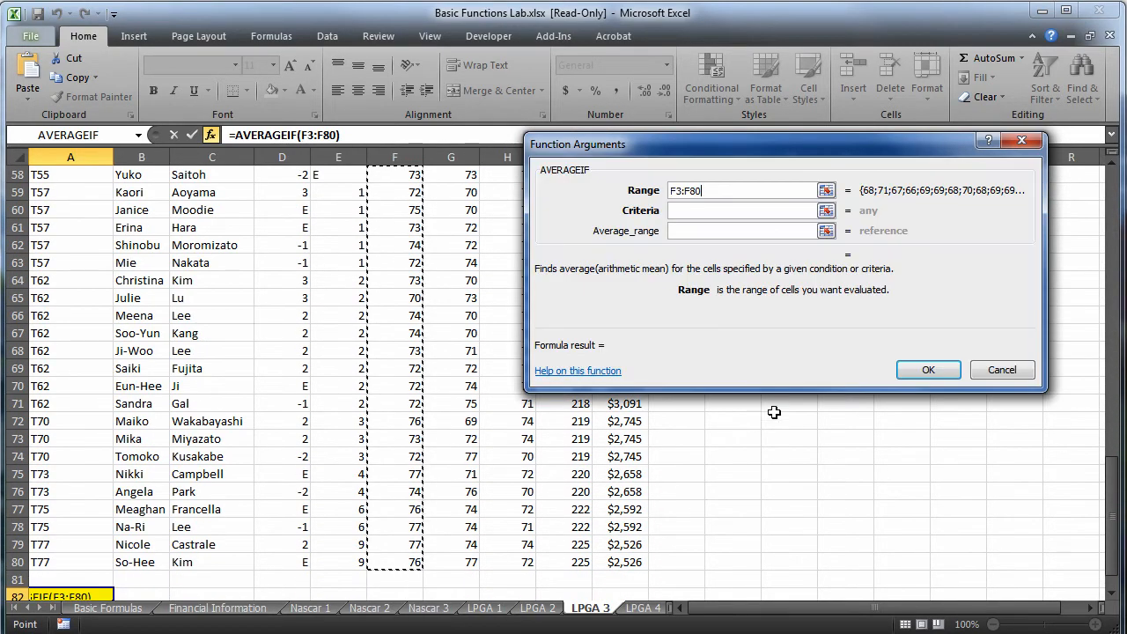
scroll(774, 412, "down", 2)
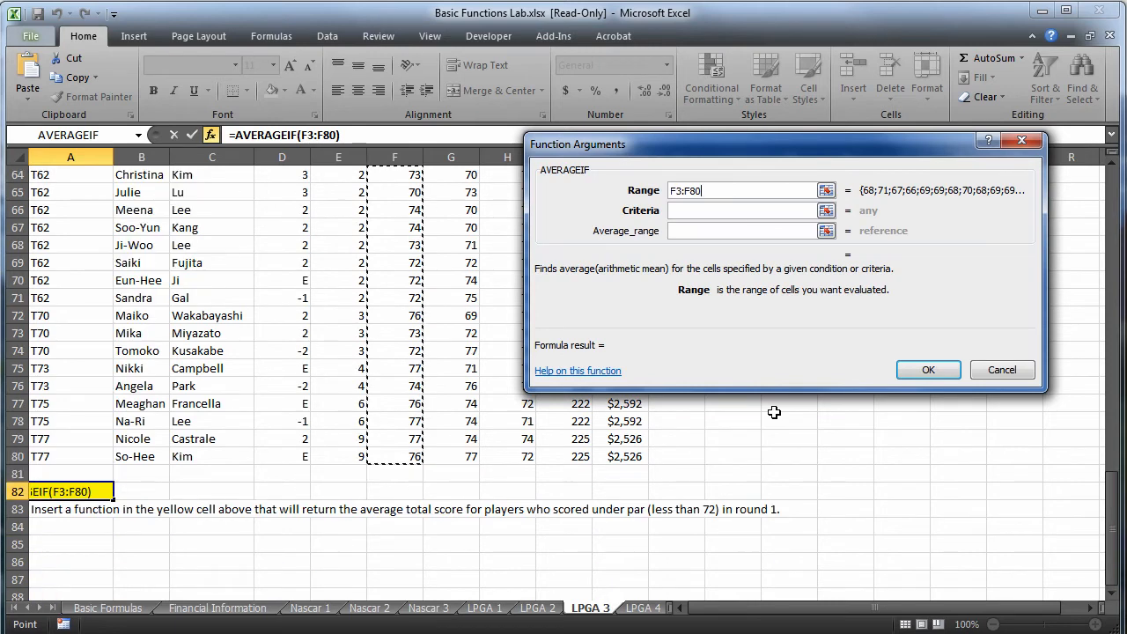
left_click(719, 209)
type("<")
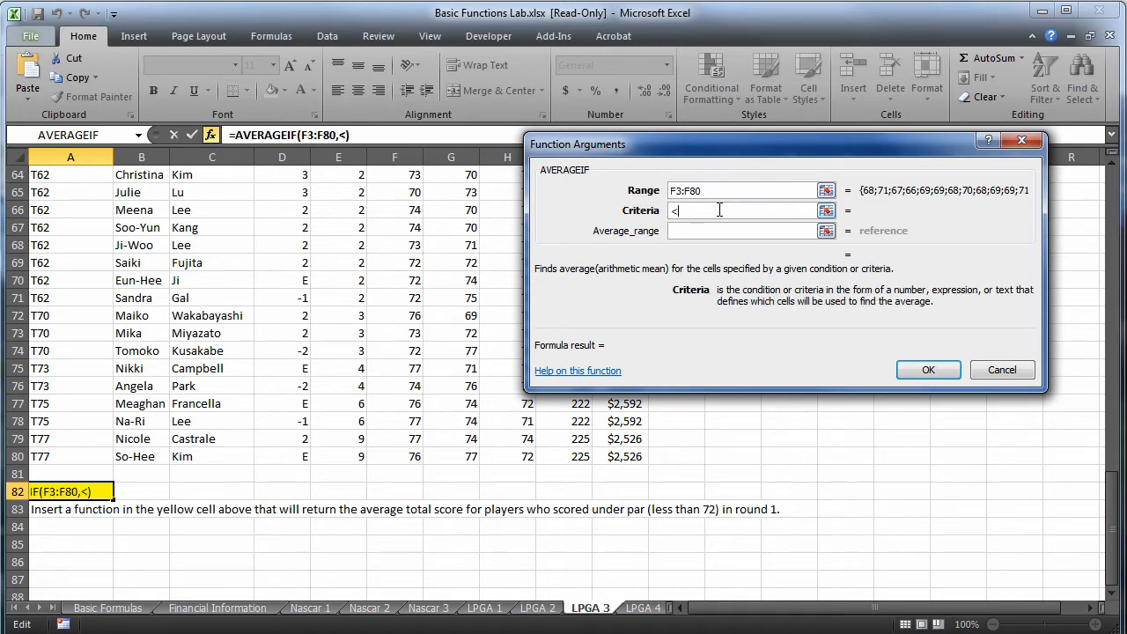
type("72")
key("Tab")
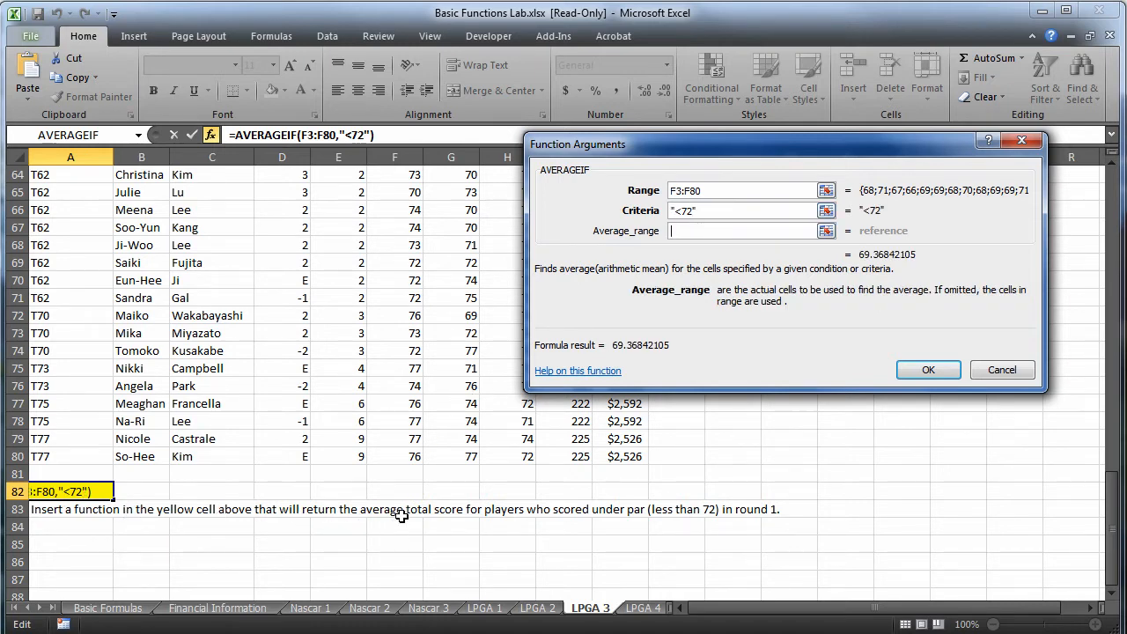
Set the average range to the Total column I3:I80 and complete the AVERAGEIF function.
left_click(564, 456)
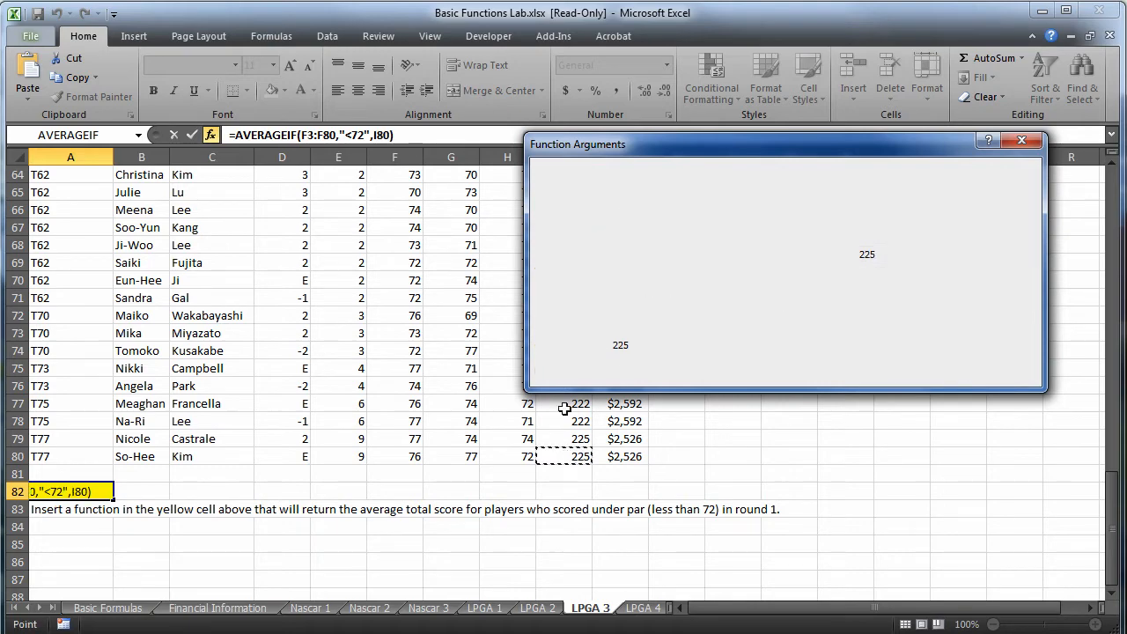
left_click_drag(565, 409, 566, 209)
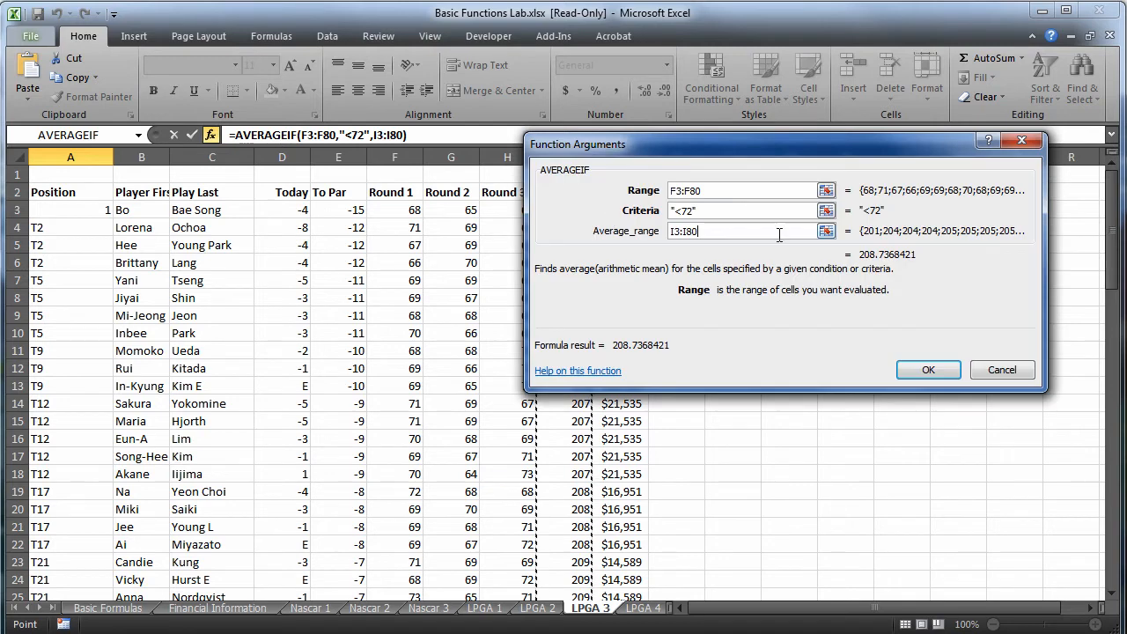
left_click(930, 370)
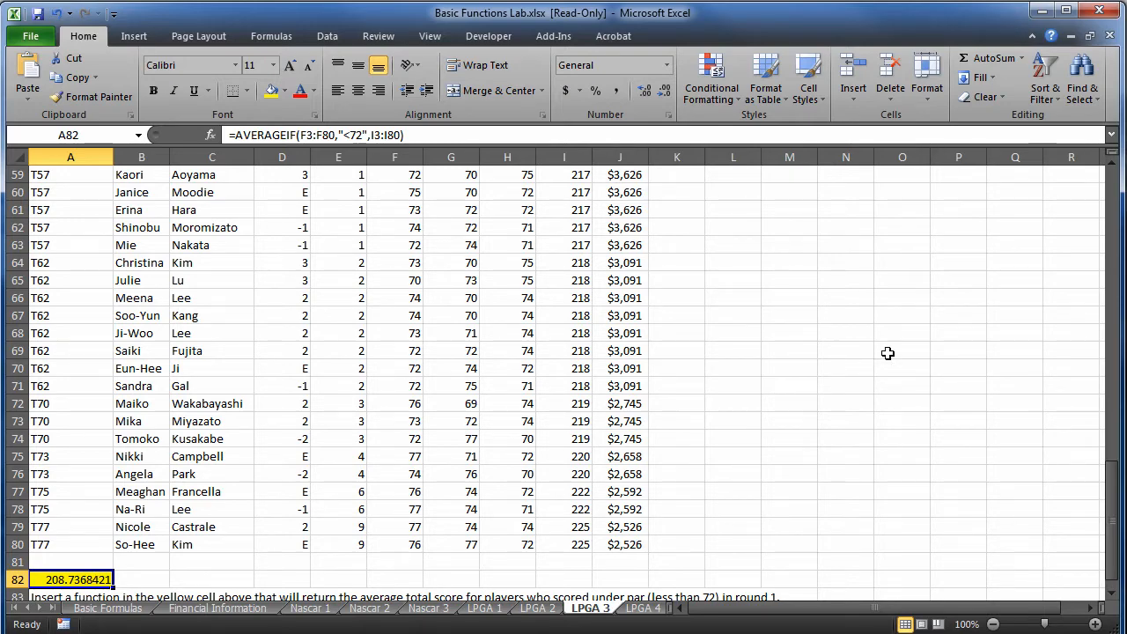
scroll(887, 352, "down", 2)
On the LPGA 4 sheet, review the function task and the three round columns, and select the yellow cell A82.
left_click(639, 609)
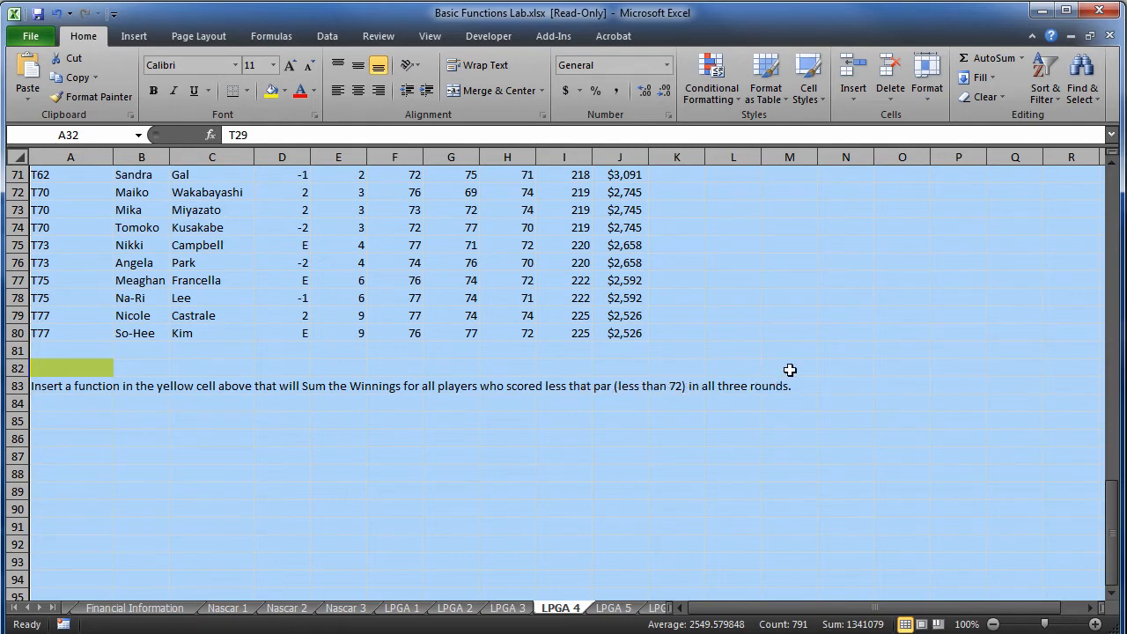
scroll(787, 370, "up", 18)
scroll(788, 369, "up", 5)
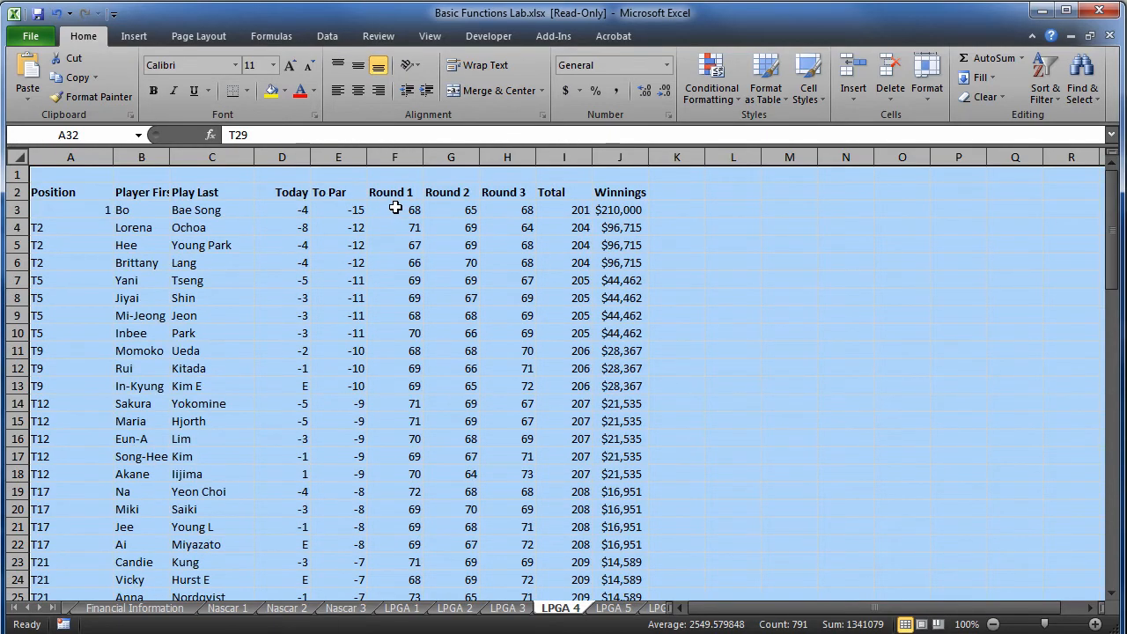
left_click_drag(399, 208, 510, 220)
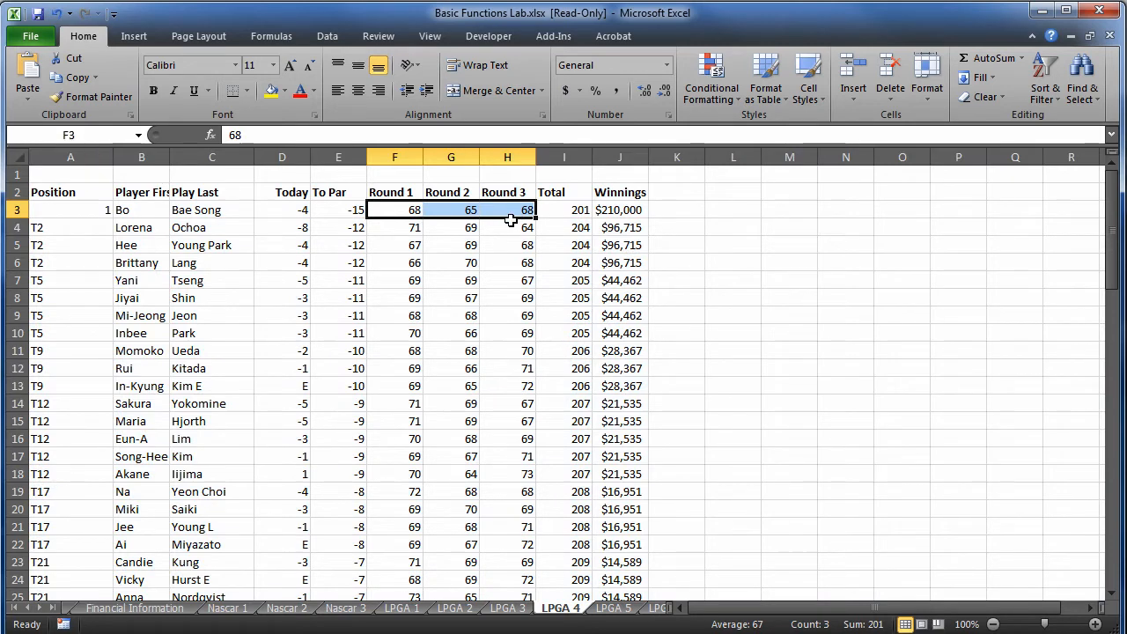
left_click(413, 208)
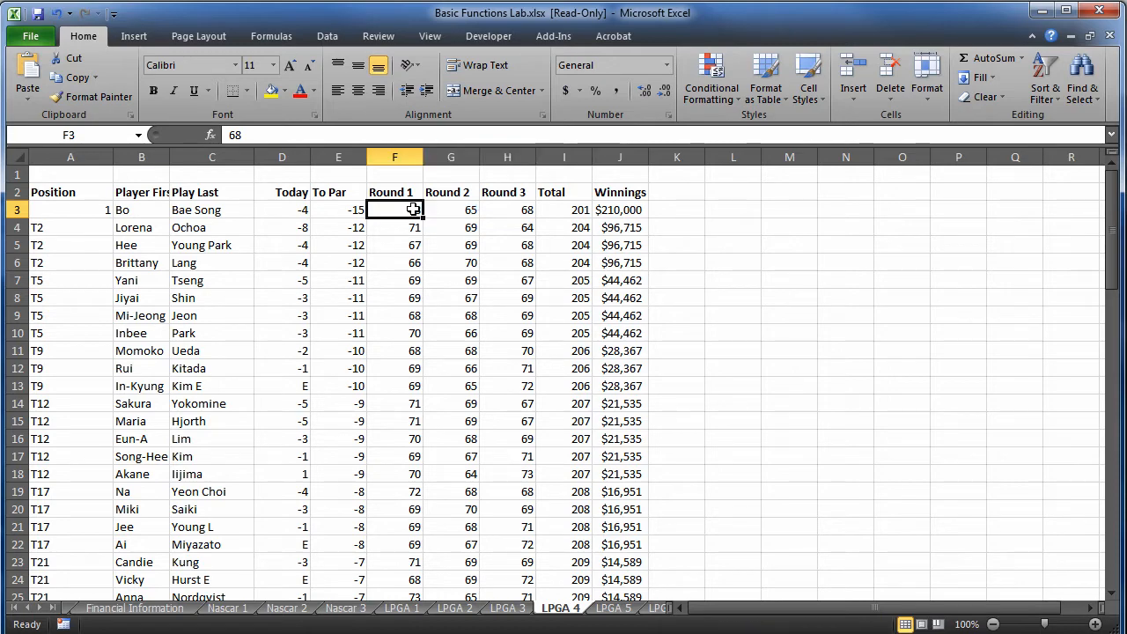
scroll(754, 285, "down", 20)
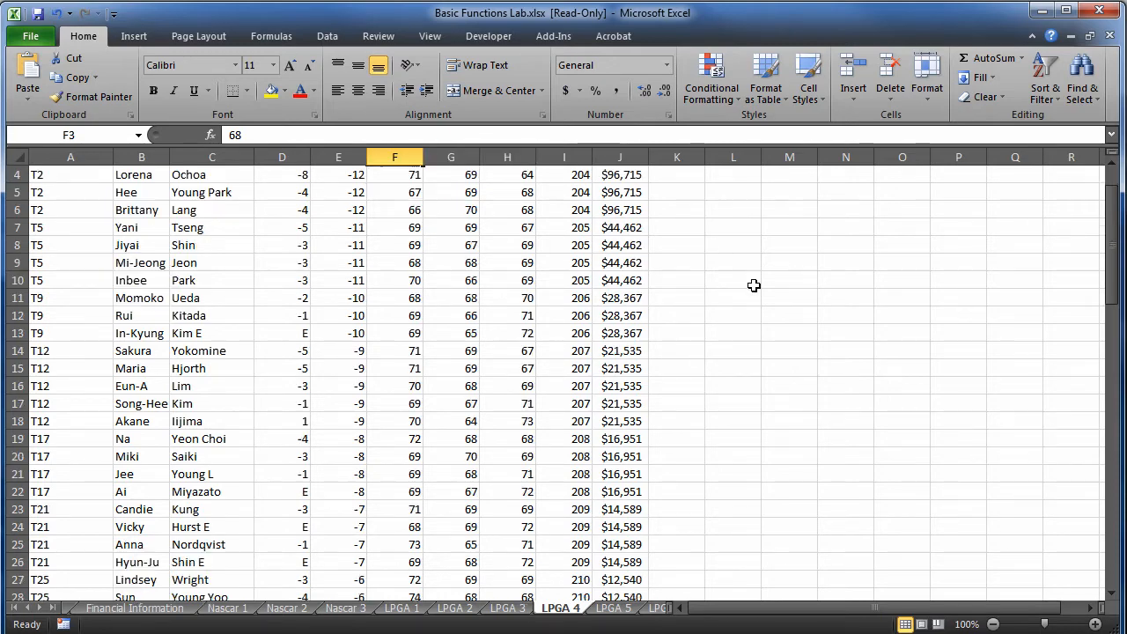
scroll(753, 285, "down", 3)
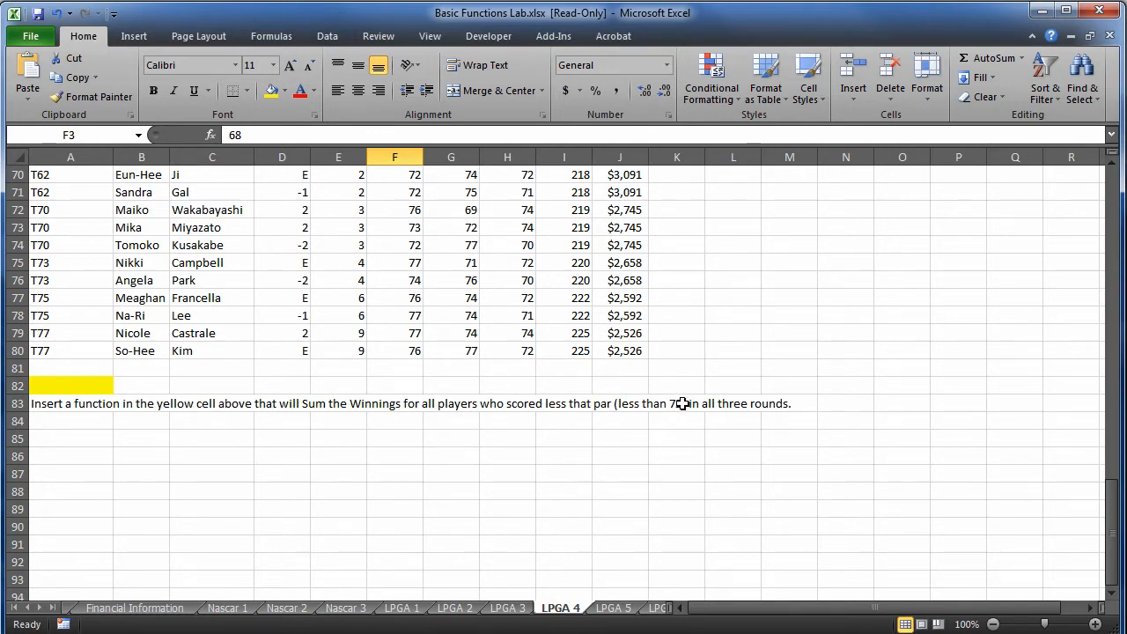
left_click(90, 385)
left_click(1023, 58)
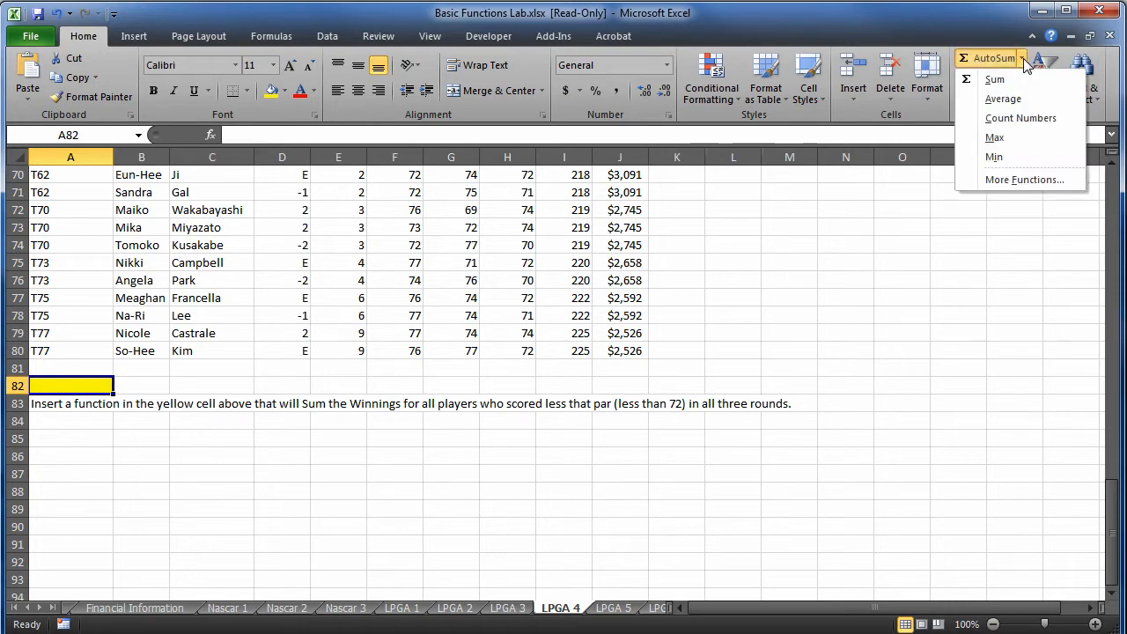
left_click(1002, 180)
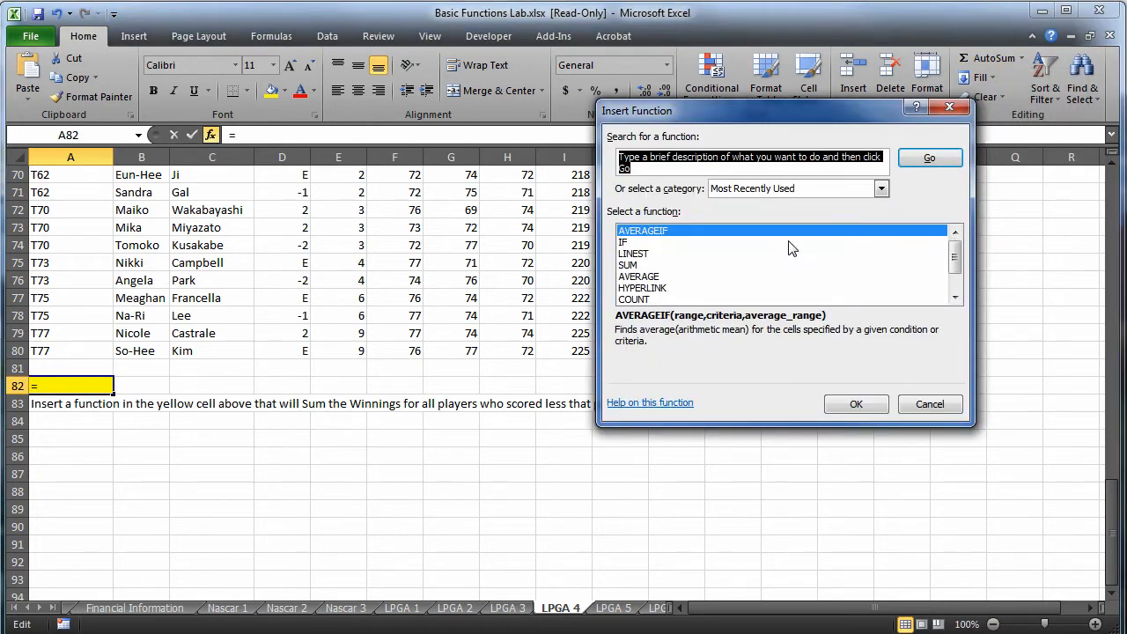
left_click(951, 108)
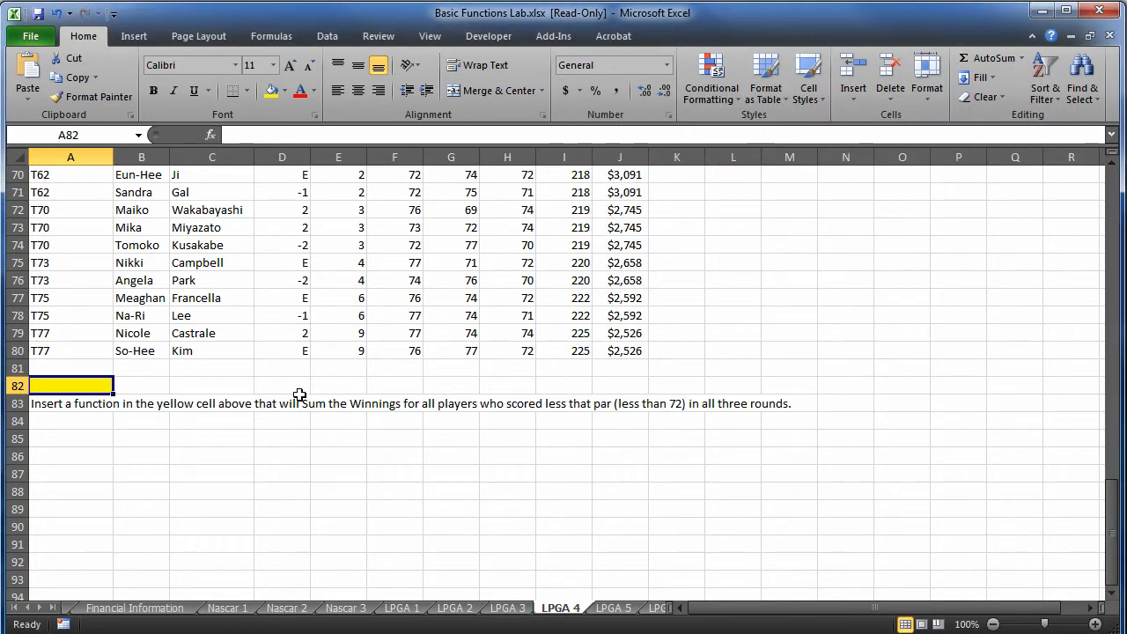
Search the function library for SUMIFS and insert it in cell A82.
left_click(1021, 58)
left_click(1003, 180)
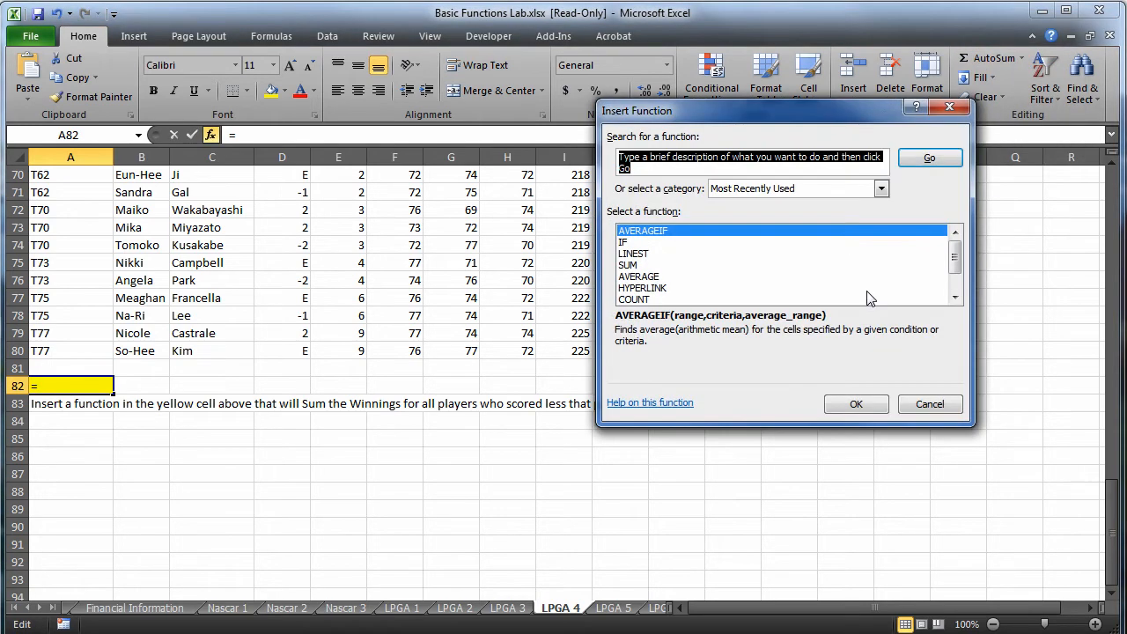
type("SUMIFS")
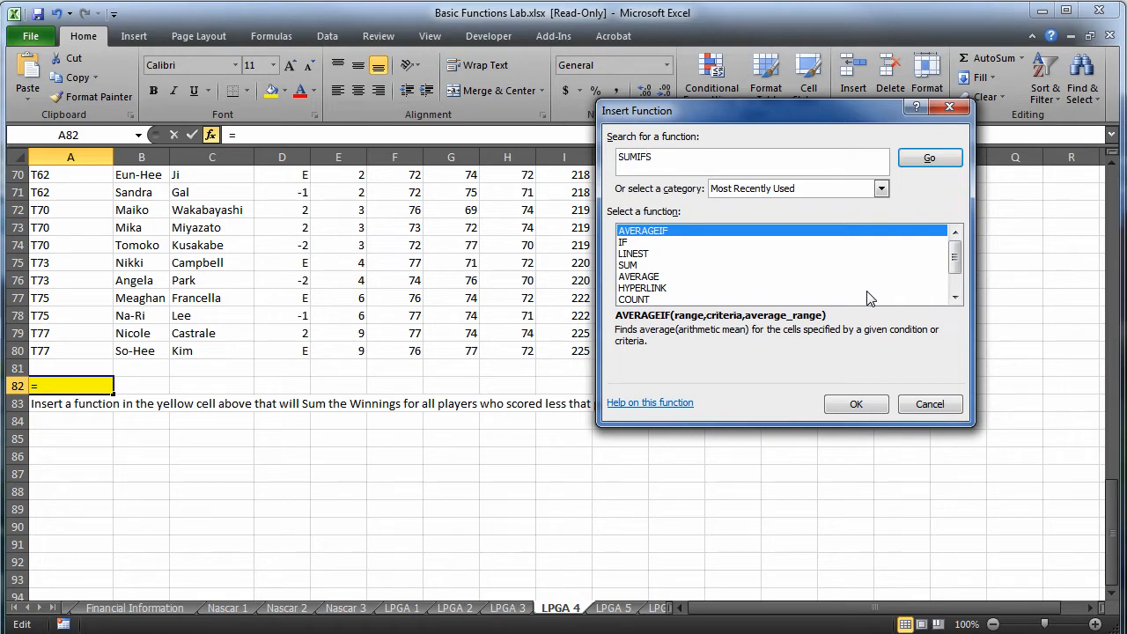
key("Return")
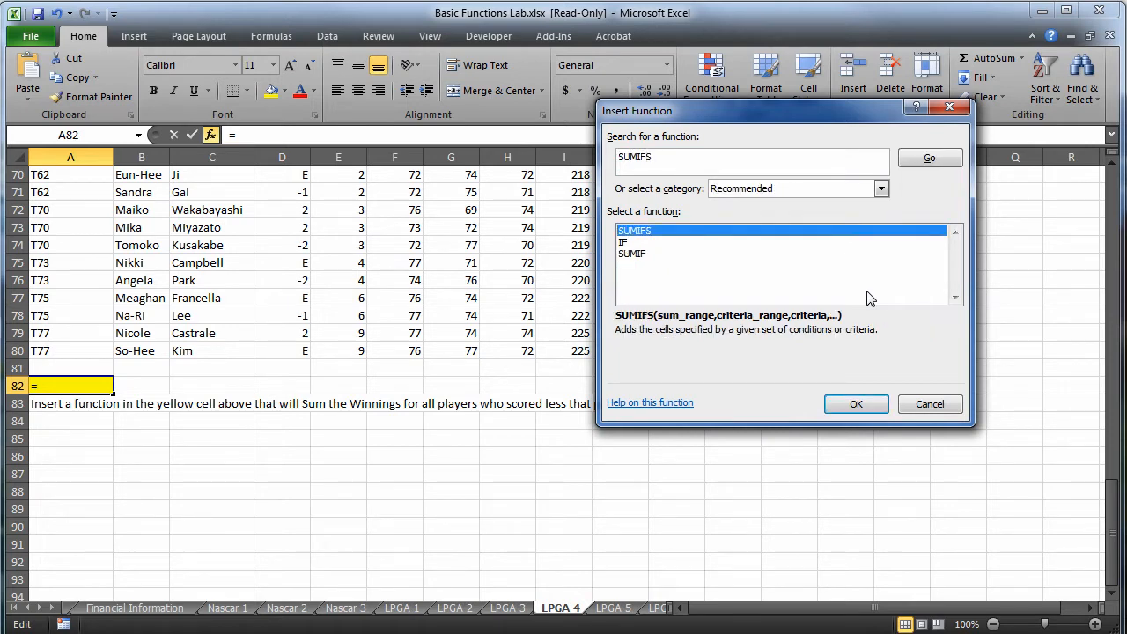
left_click(855, 404)
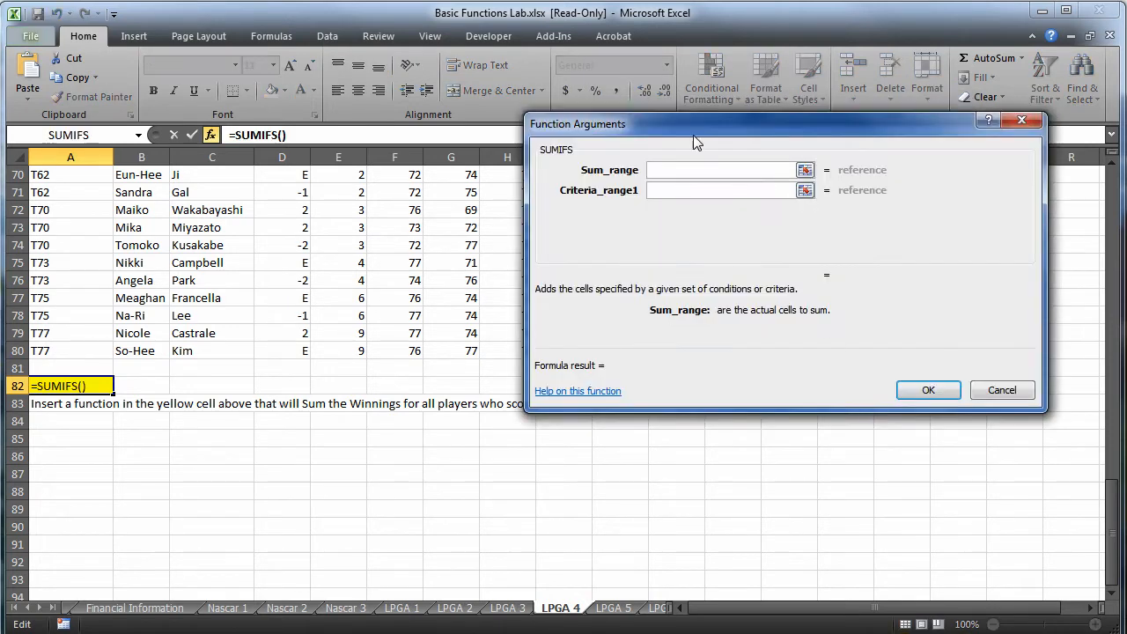
Set the SUMIFS sum range to the Winnings J3:J80 and the first criteria range to the Round 1 scores F3:F80.
left_click_drag(695, 137, 737, 184)
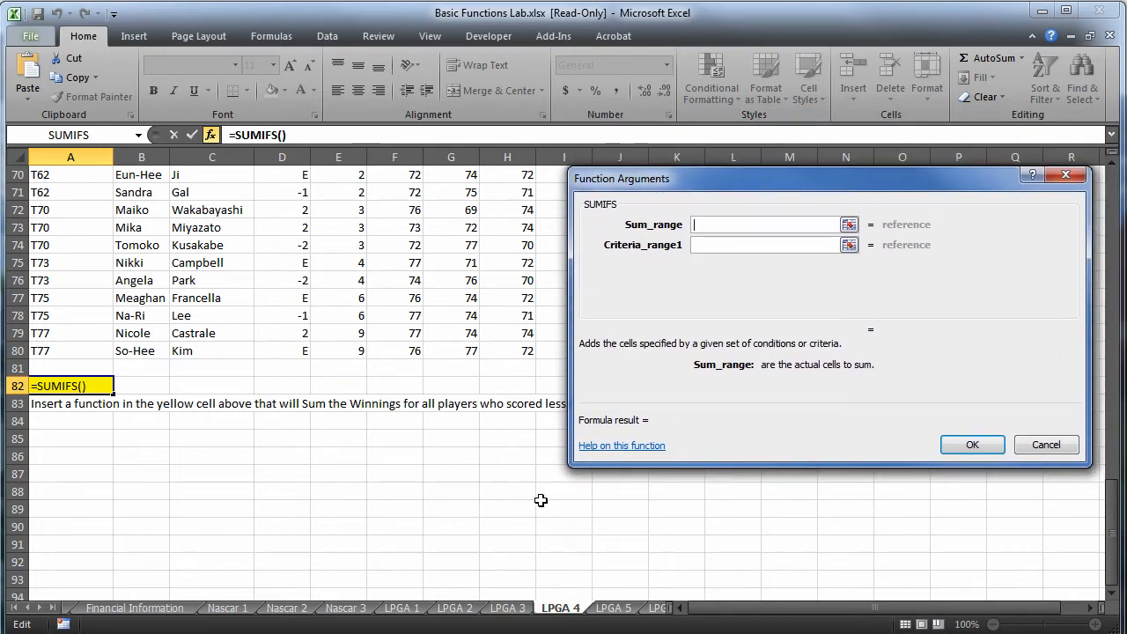
left_click(394, 475)
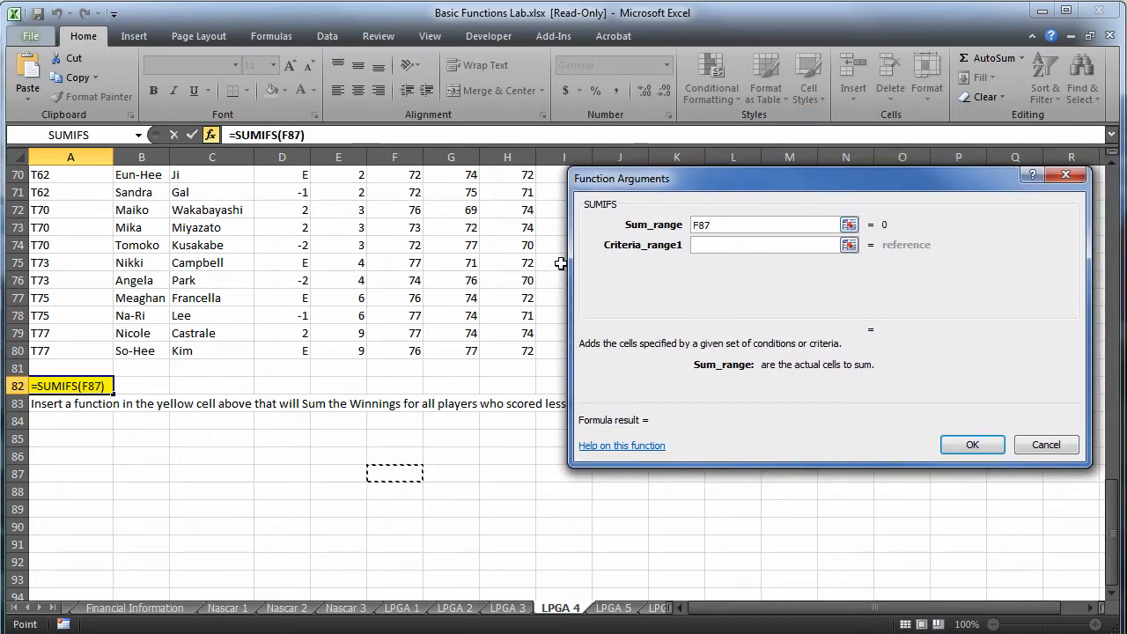
left_click_drag(786, 184, 875, 183)
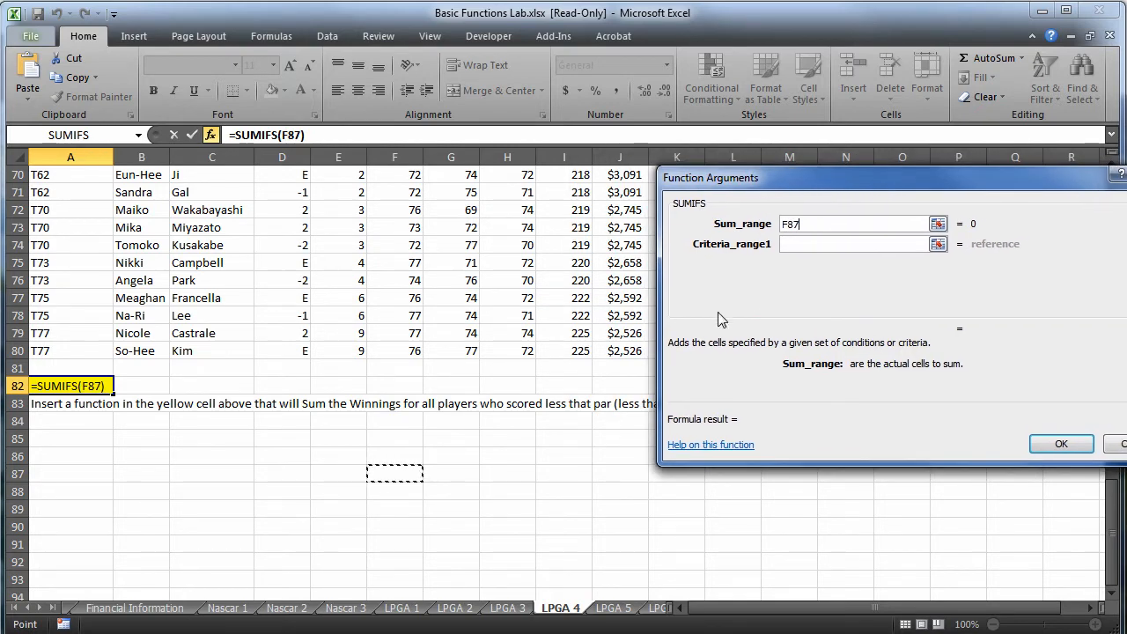
key("BackSpace")
key("BackSpace")
key("BackSpace")
left_click(632, 350)
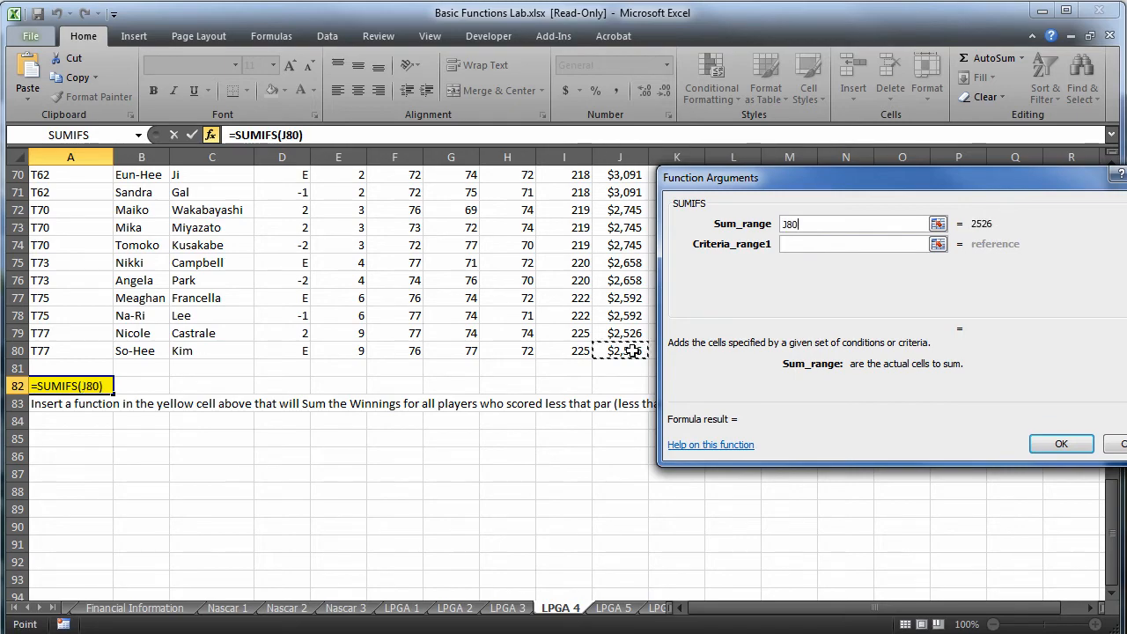
left_click_drag(632, 350, 627, 217)
left_click(793, 248)
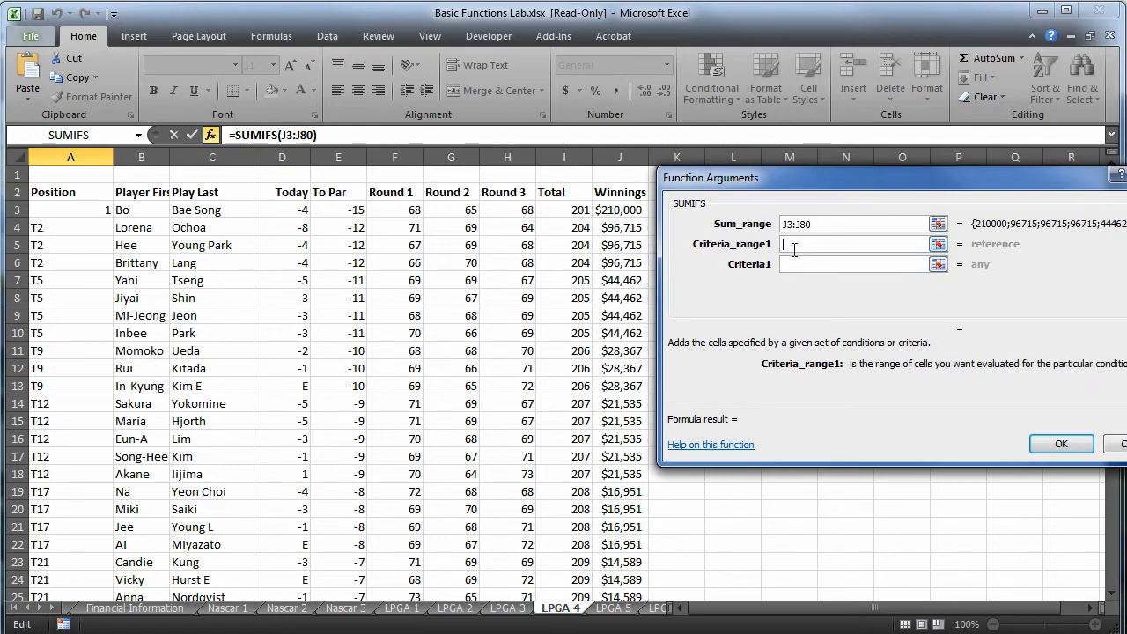
left_click_drag(400, 209, 410, 524)
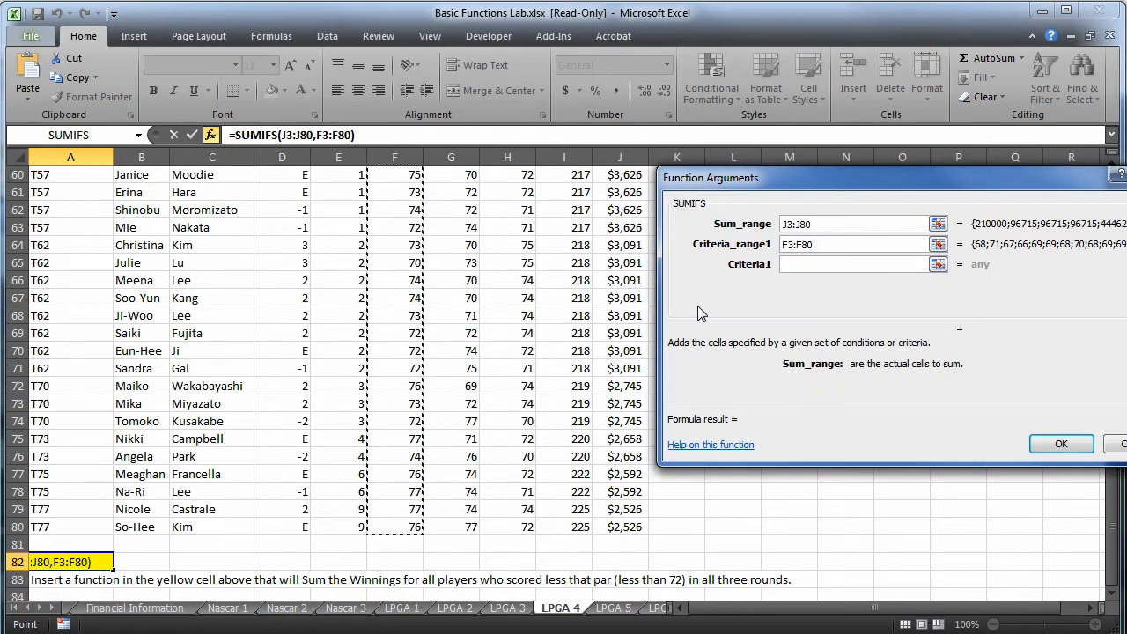
Set the first SUMIFS criterion to <72 and add the Round 2 scores G3:G80 as the second criteria range with criterion <72.
left_click(808, 266)
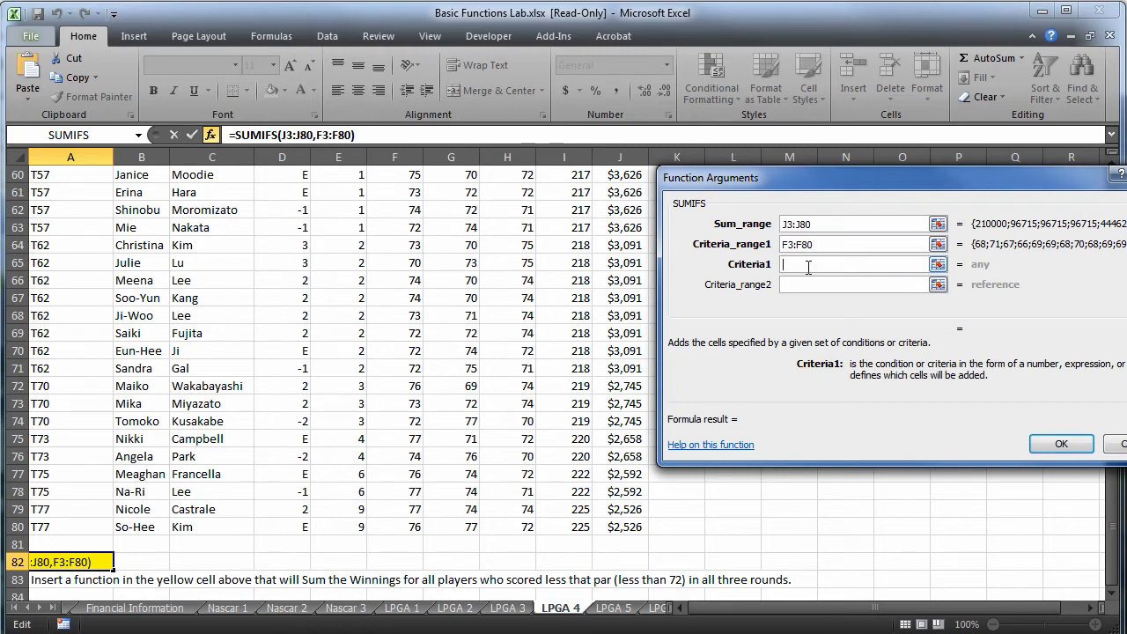
type("<72")
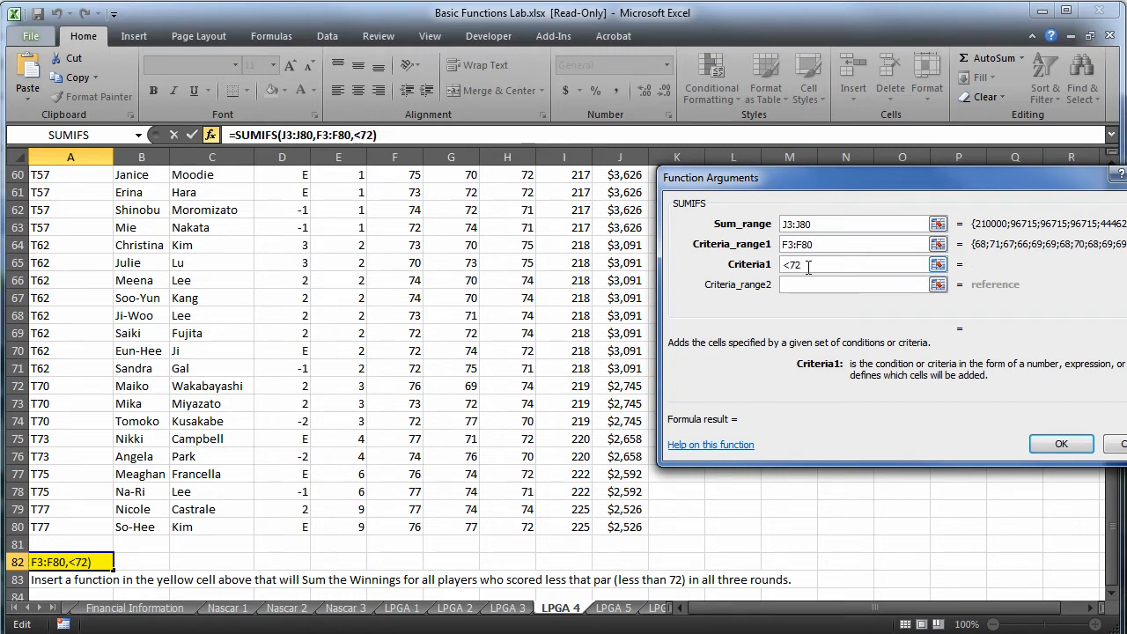
left_click(816, 284)
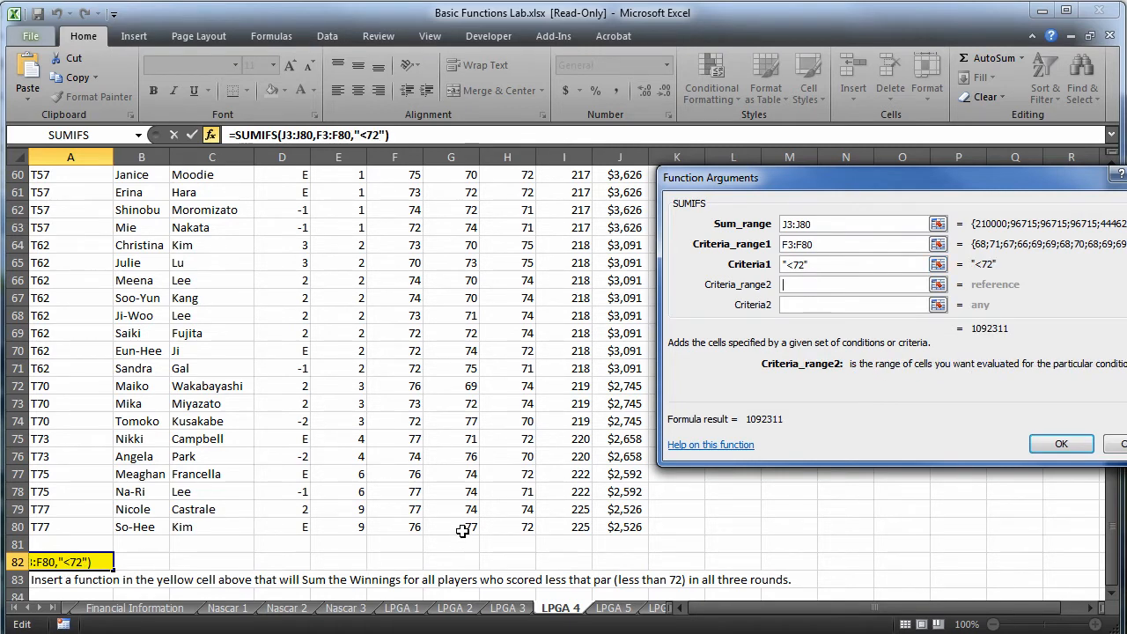
left_click_drag(463, 528, 469, 211)
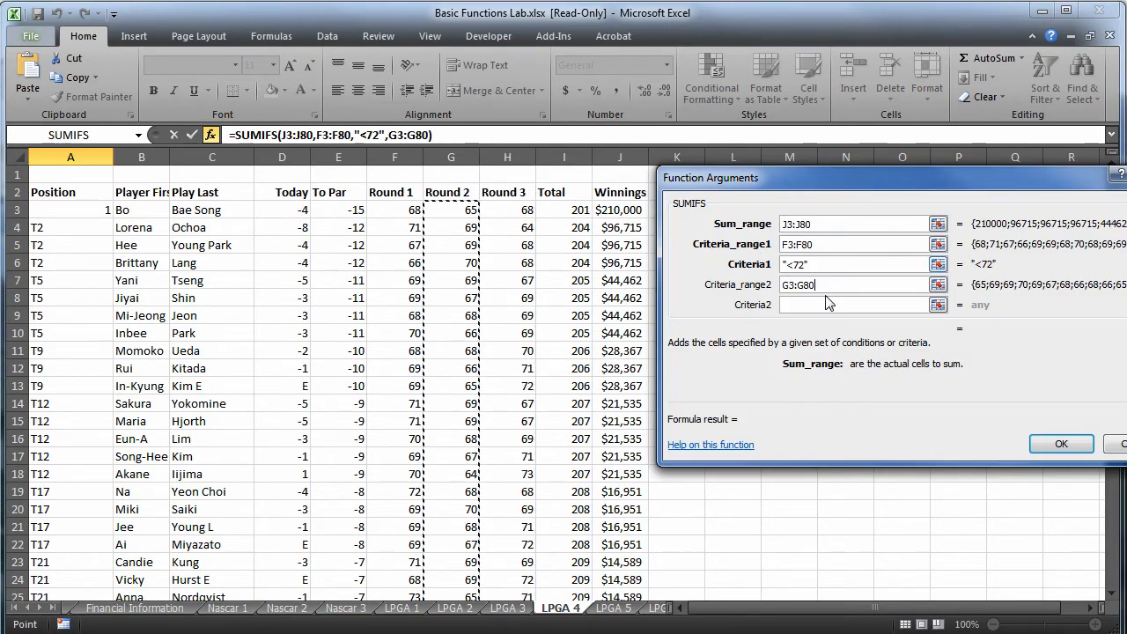
left_click(836, 307)
type("<72")
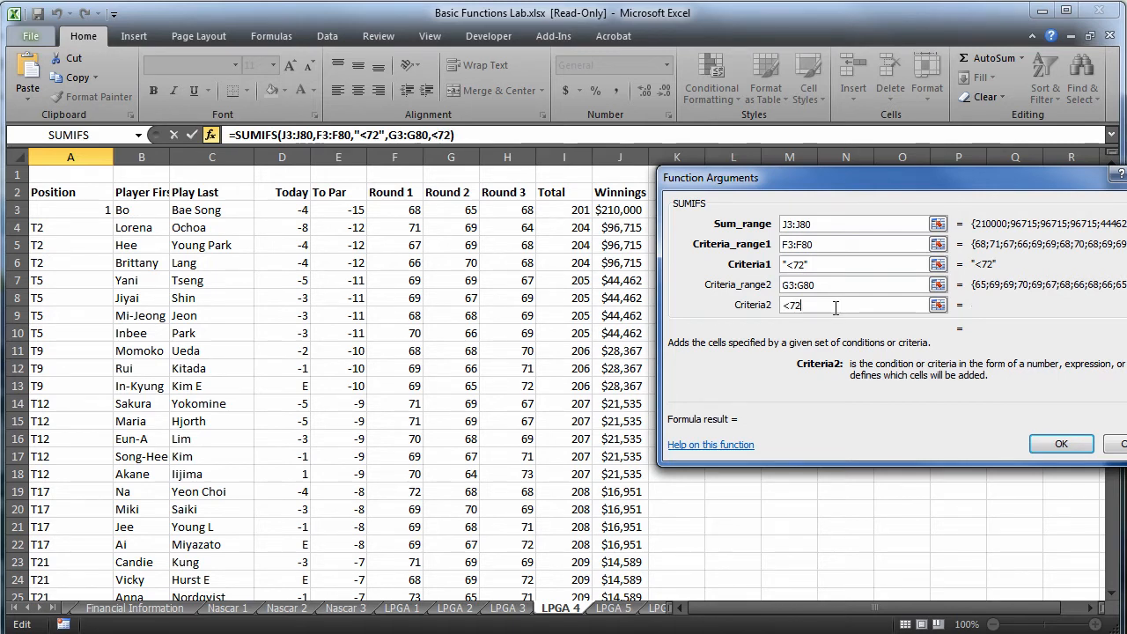
key("Tab")
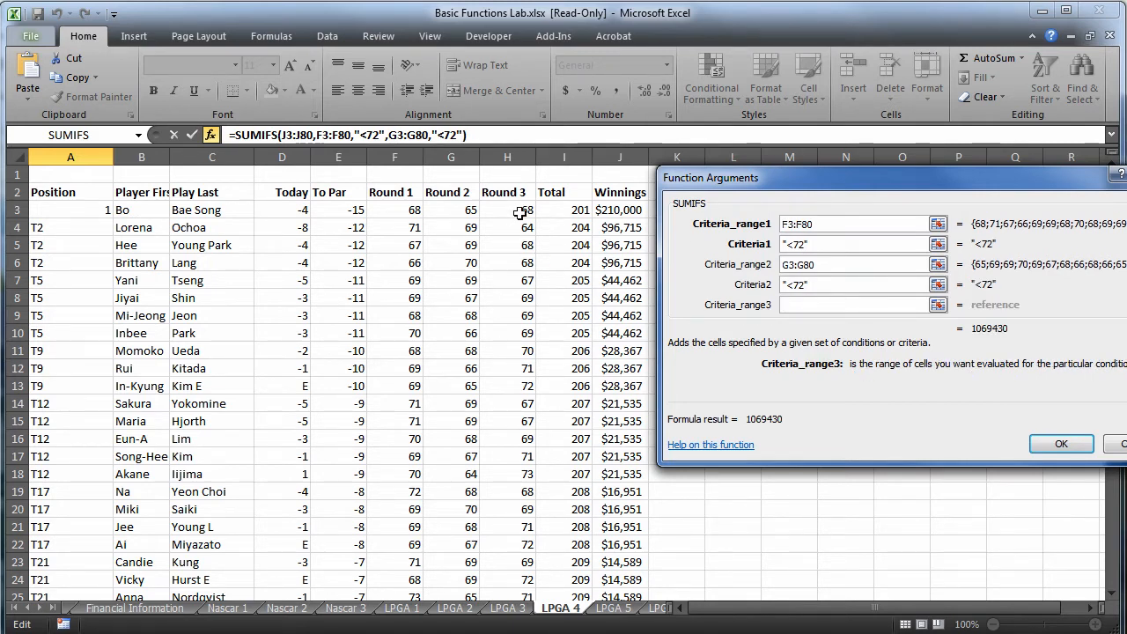
Complete the SUMIFS function with the Round 3 scores H3:H80 and criterion <72, and apply the Accounting number format to A82.
left_click_drag(520, 212, 535, 576)
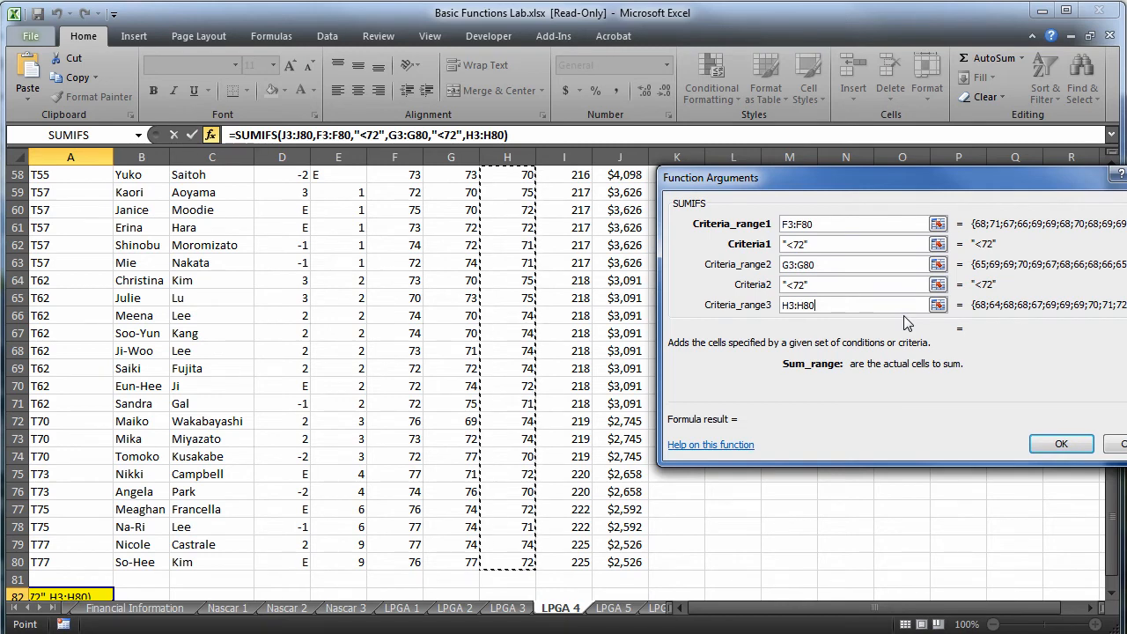
key("Tab")
type("<72")
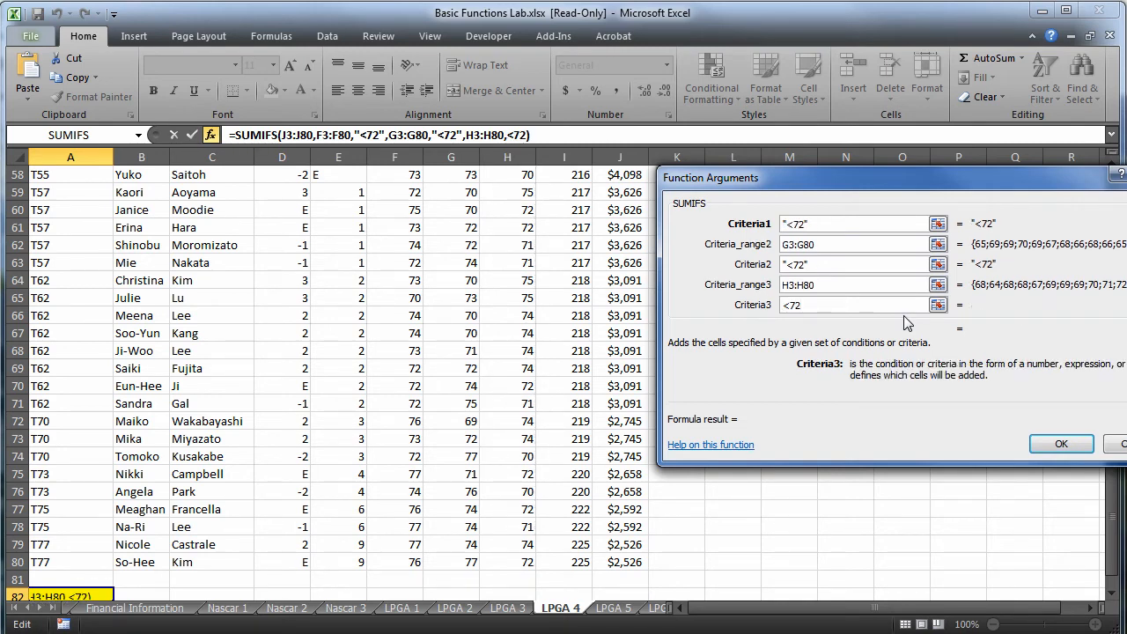
key("Tab")
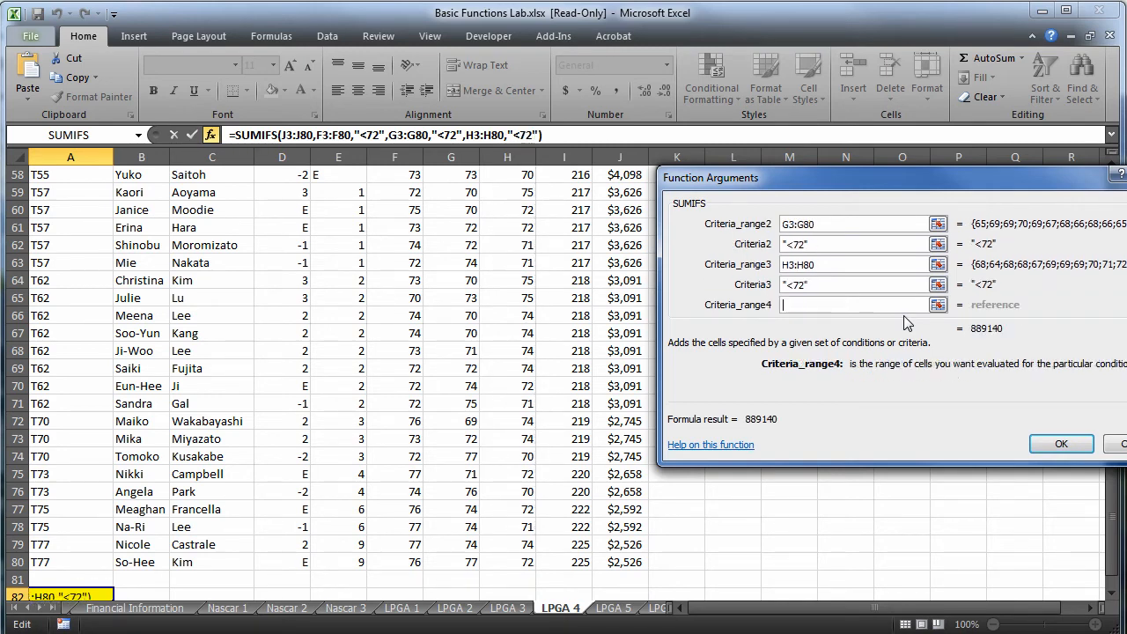
left_click(1060, 444)
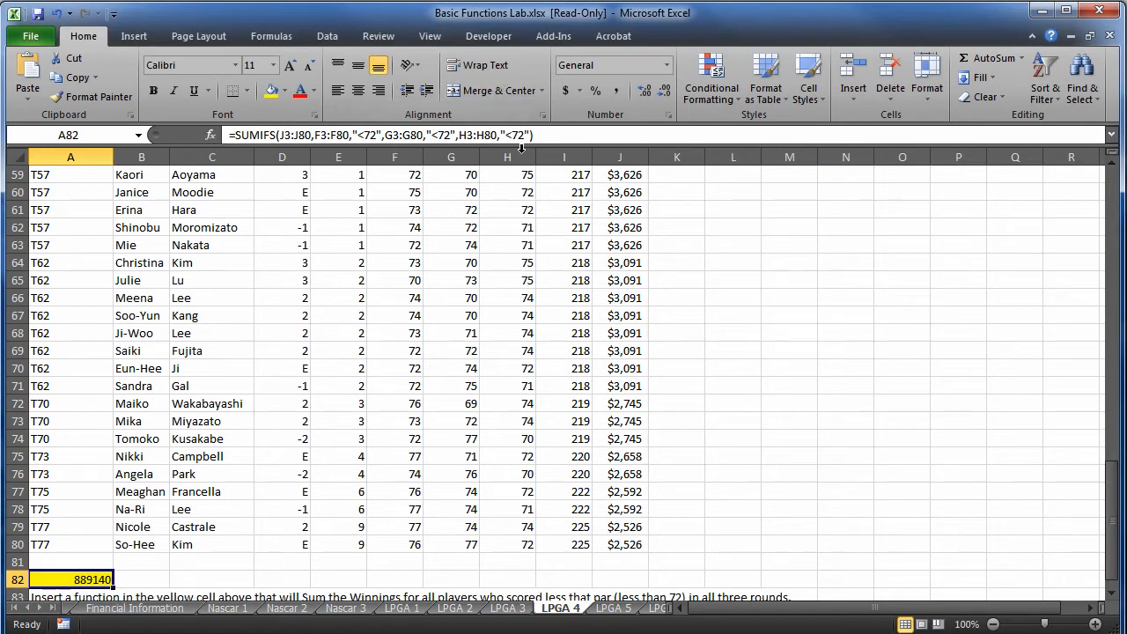
left_click(566, 92)
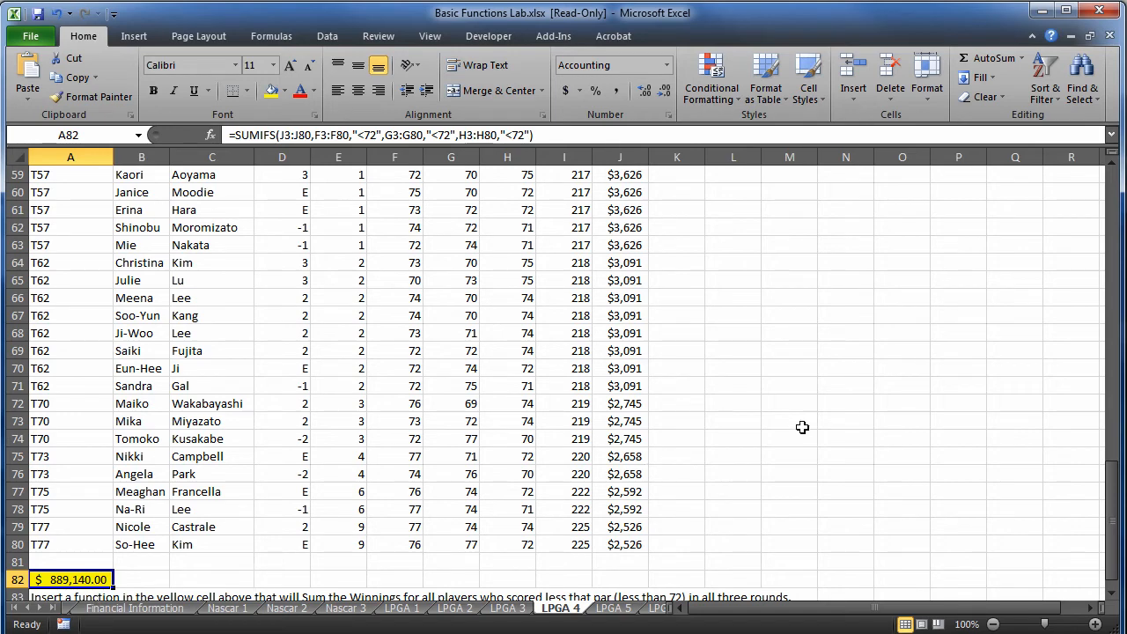
On the LPGA 5 sheet, insert the COUNTIF function in the yellow cell A82.
scroll(801, 426, "up", 14)
scroll(803, 427, "up", 5)
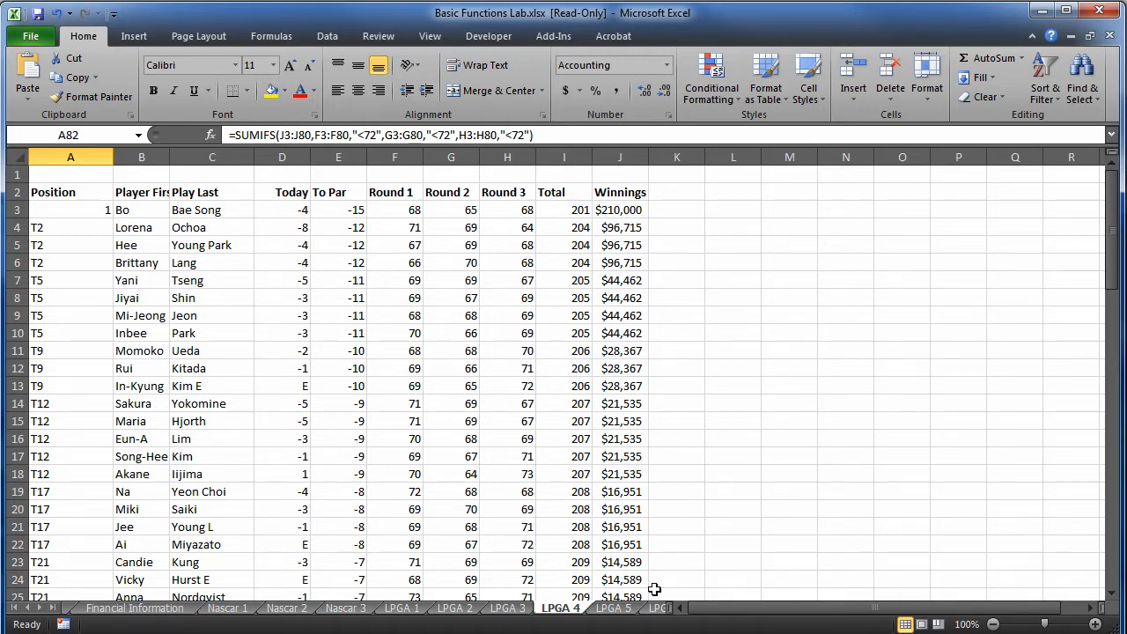
left_click(614, 607)
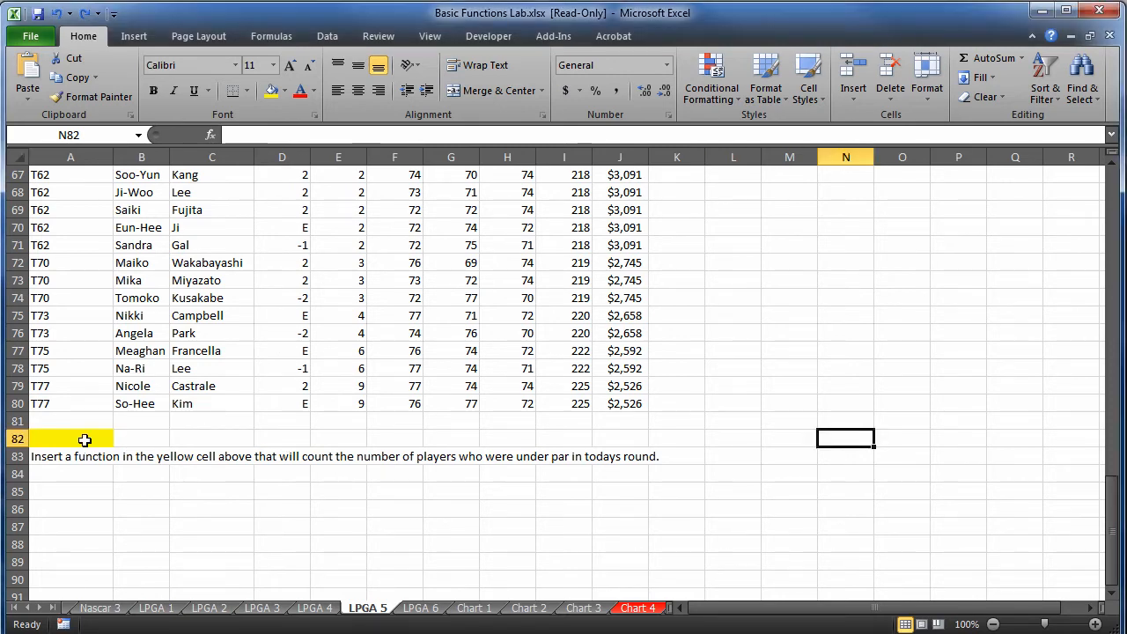
left_click(86, 443)
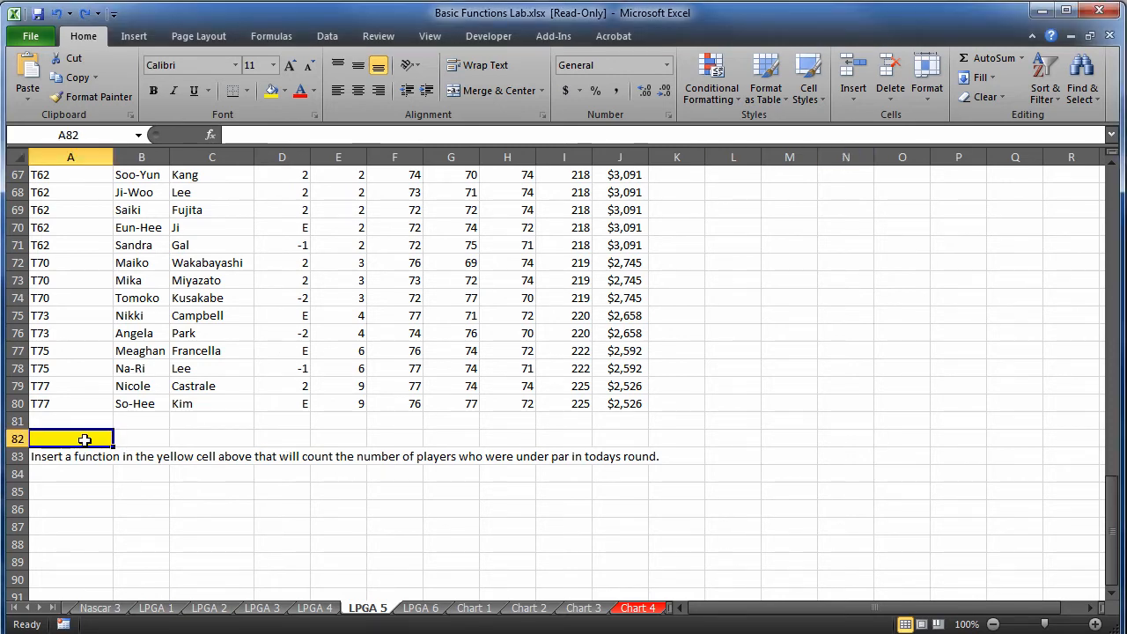
left_click(1023, 59)
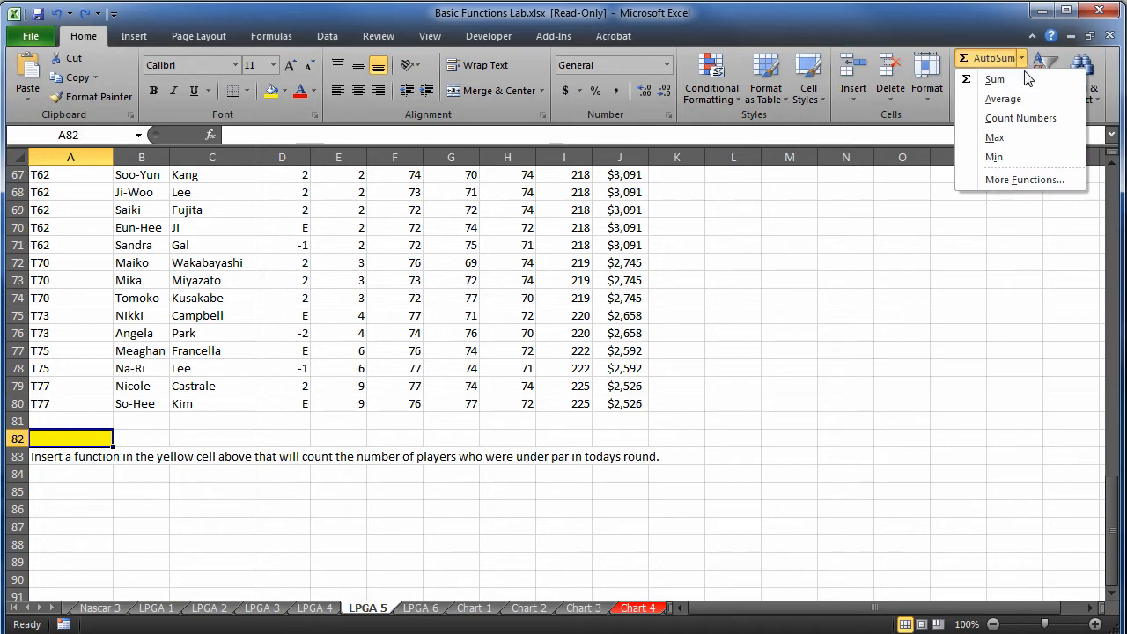
left_click(1024, 181)
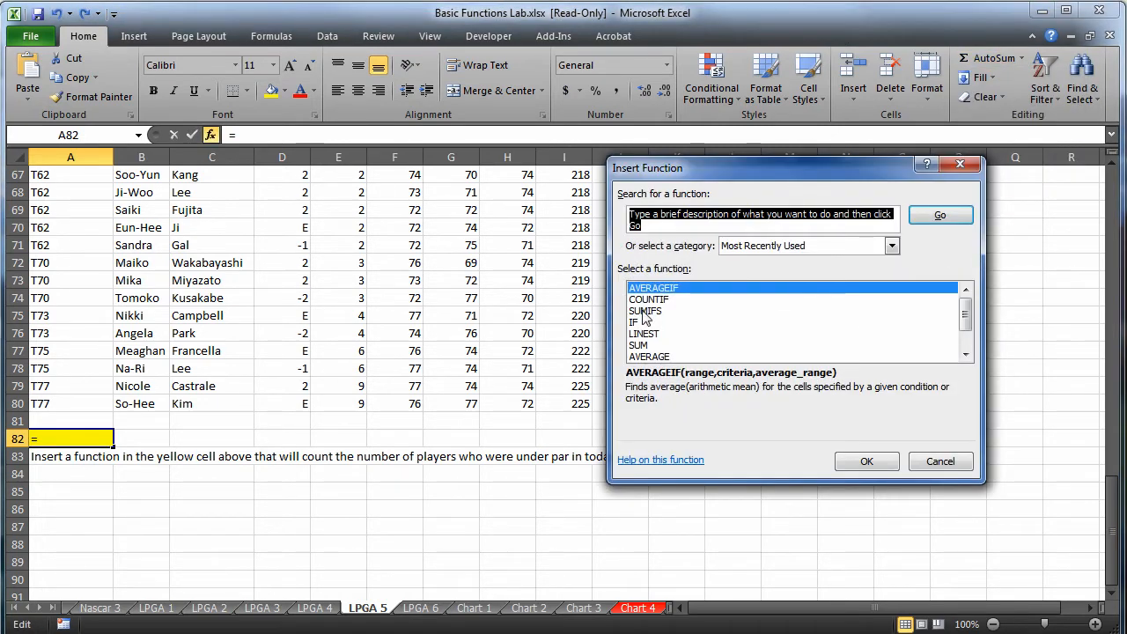
left_click(649, 301)
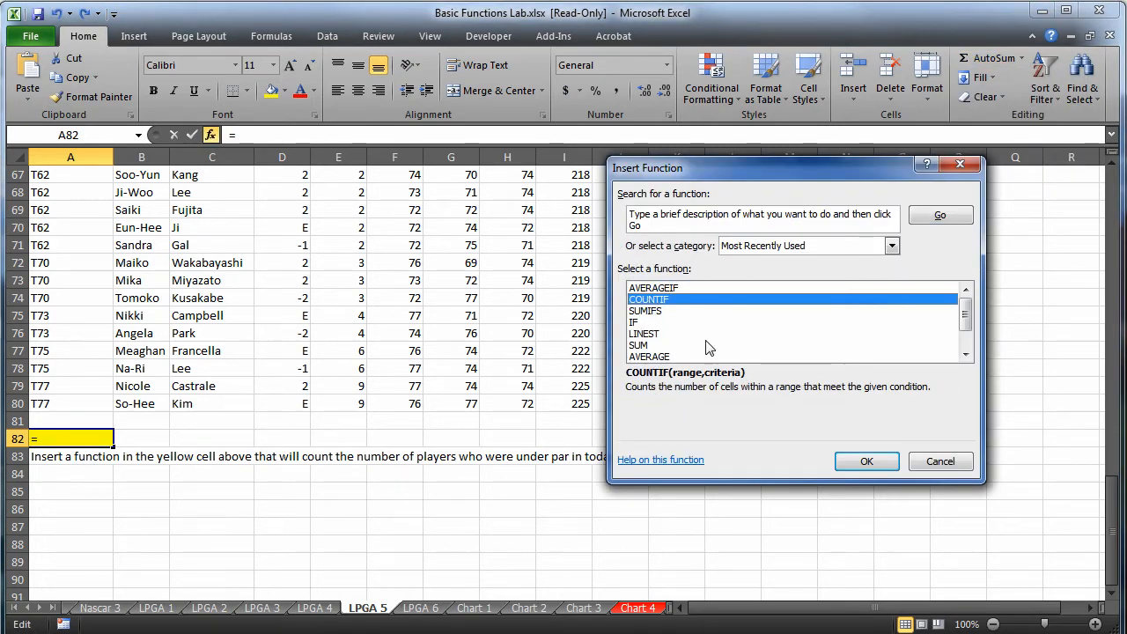
left_click(872, 461)
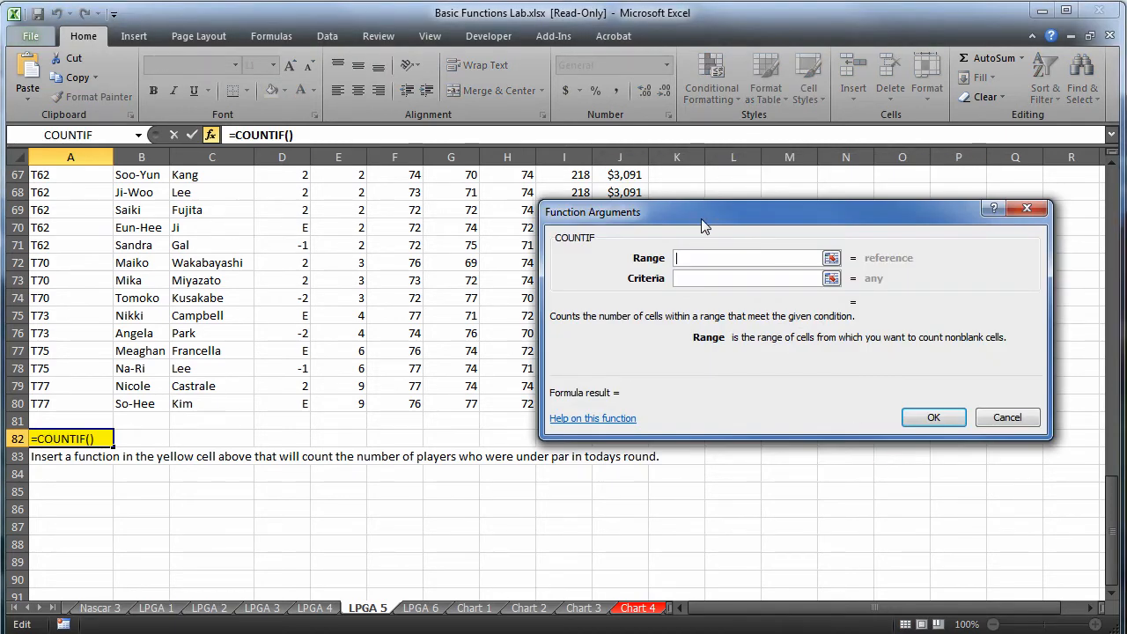
Set the COUNTIF range to the Today column D3:D80 with criterion <0 and complete the function.
left_click_drag(705, 222, 734, 218)
left_click_drag(276, 404, 269, 215)
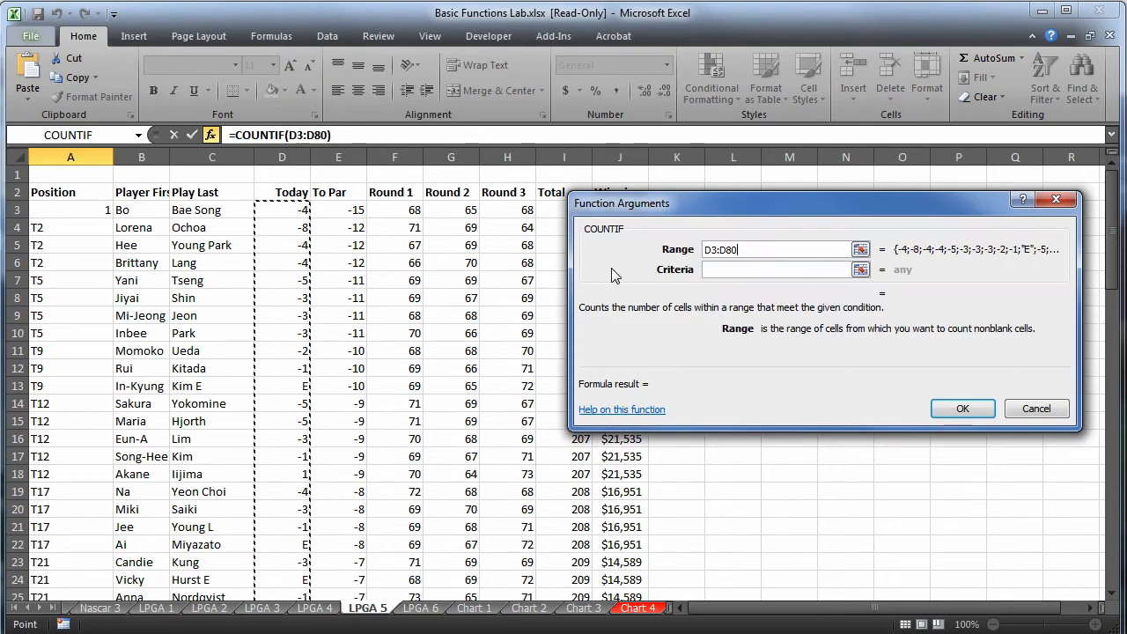
left_click(739, 270)
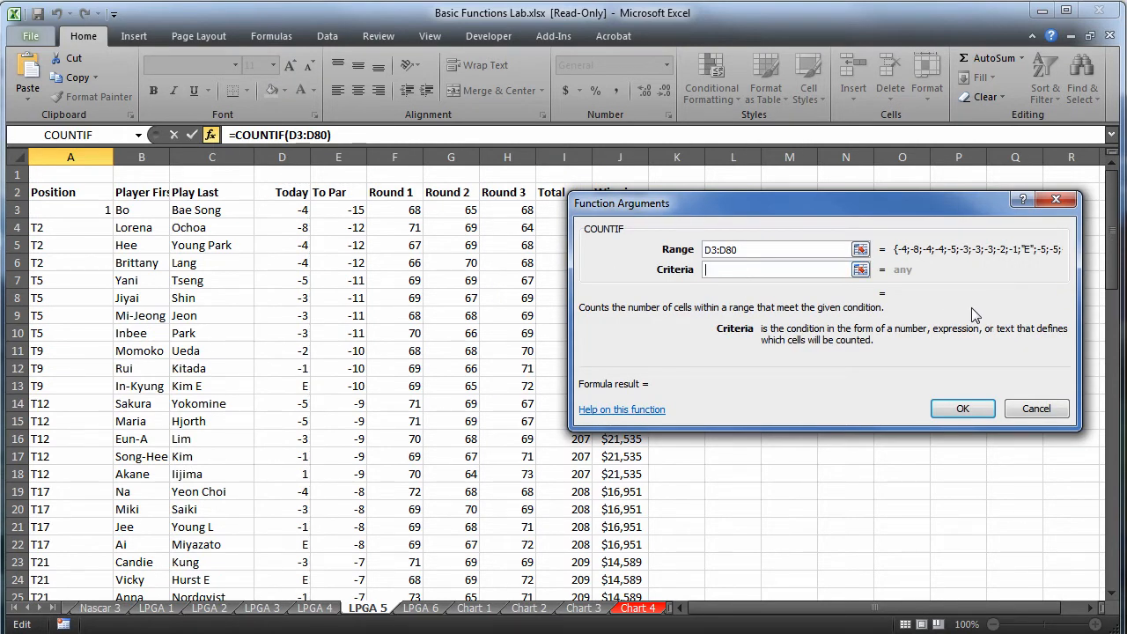
type("<0")
key("Tab")
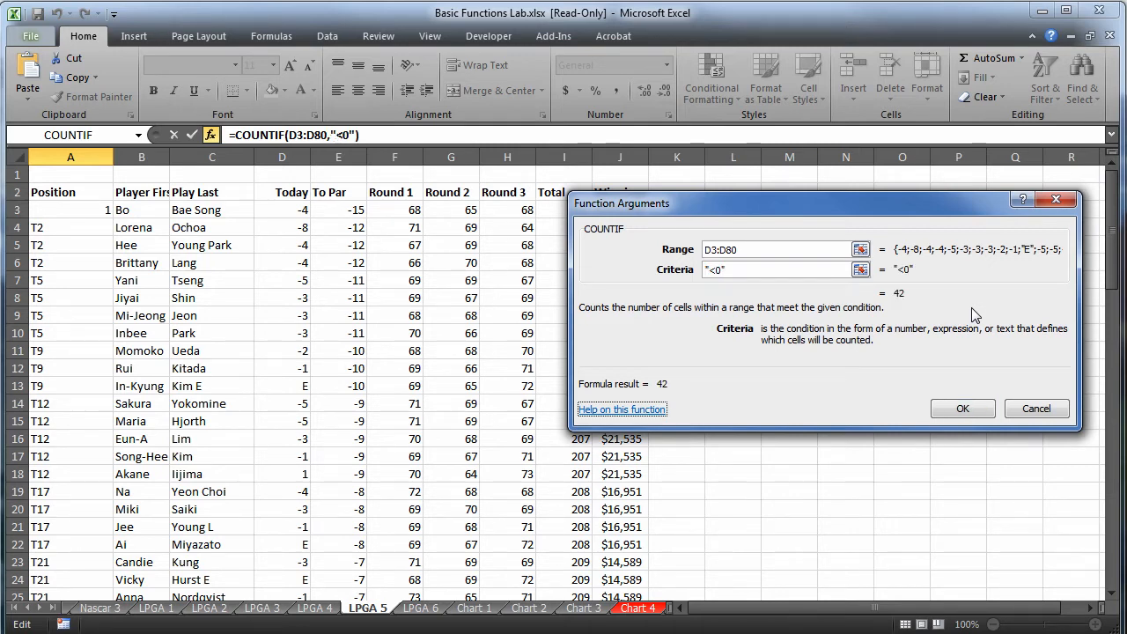
left_click(982, 411)
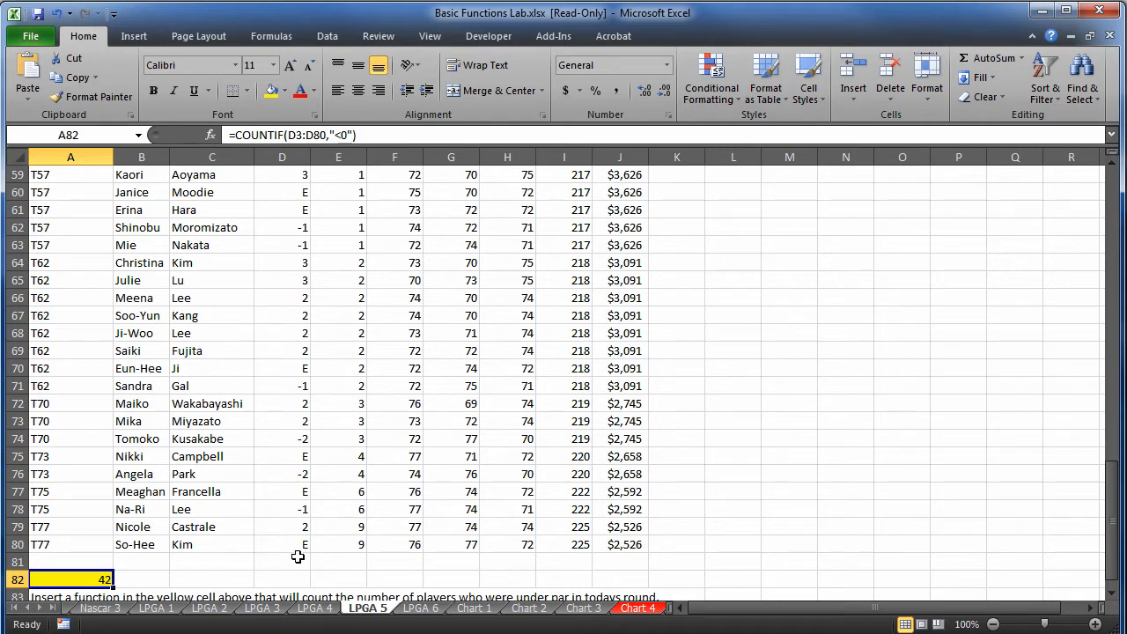
On the LPGA 6 sheet, read the function task and insert the AVERAGEIF function in the yellow cell A82.
left_click(421, 607)
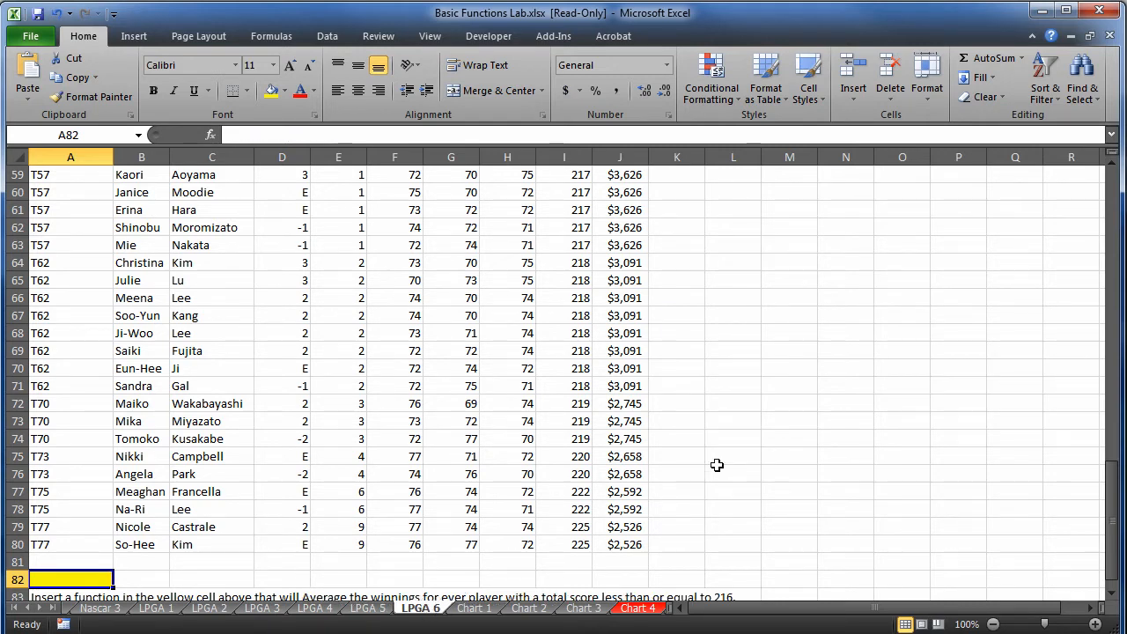
scroll(716, 465, "down", 1)
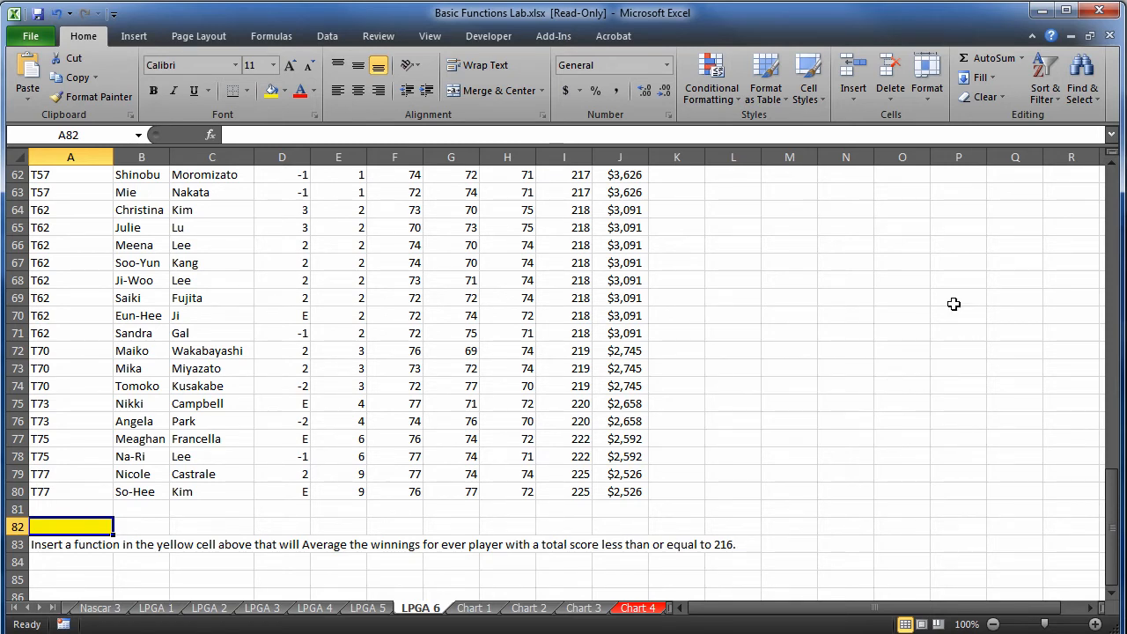
left_click(1021, 58)
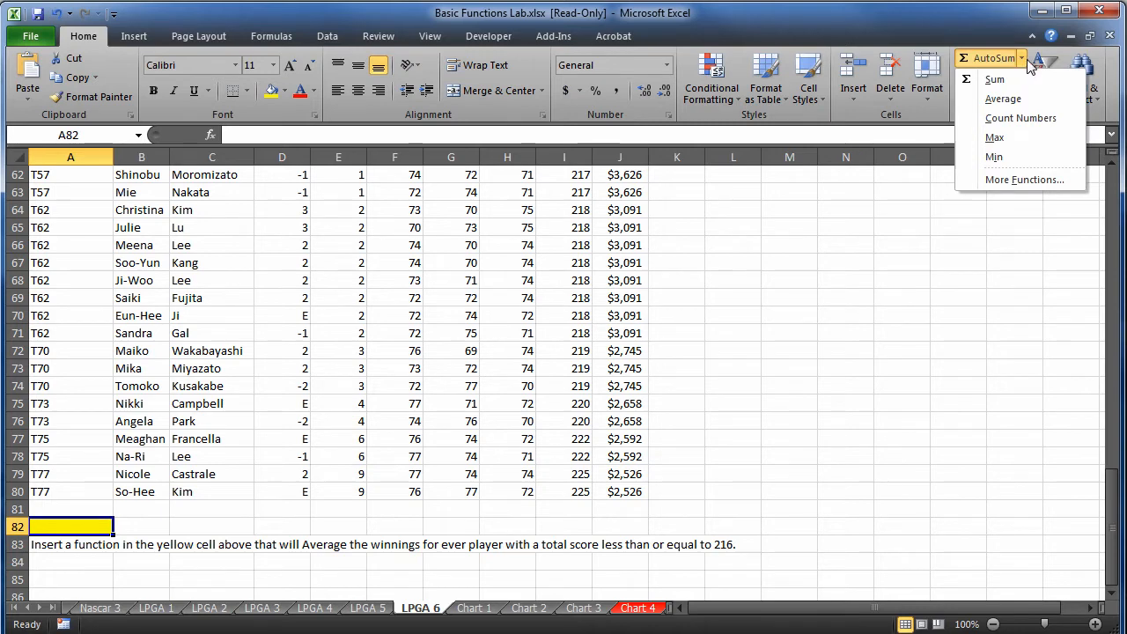
left_click(1009, 179)
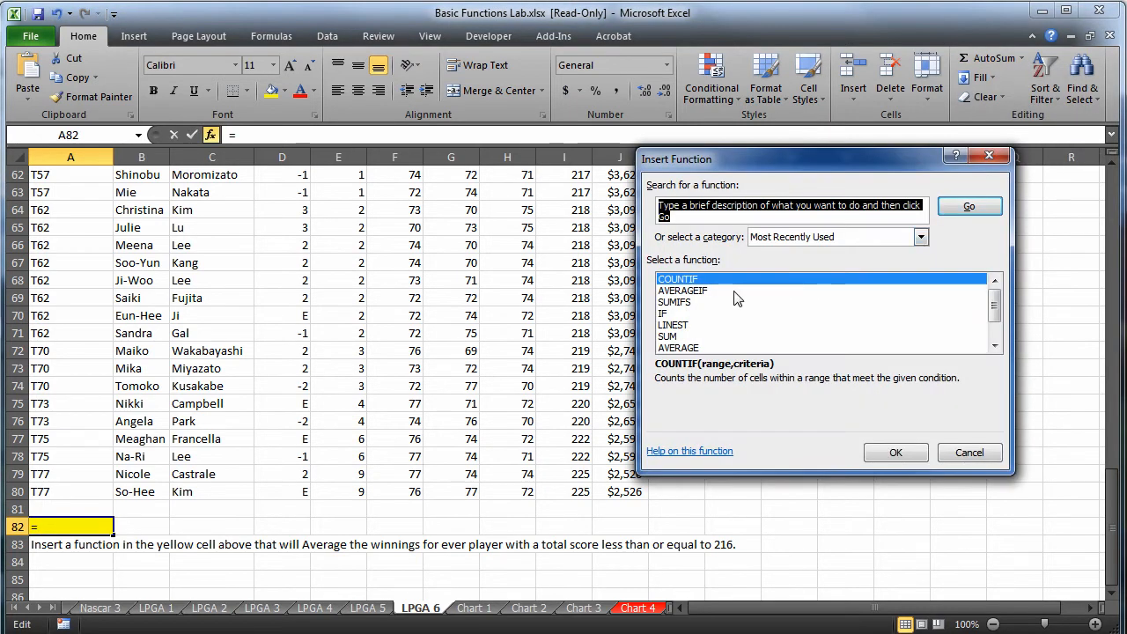
left_click(685, 291)
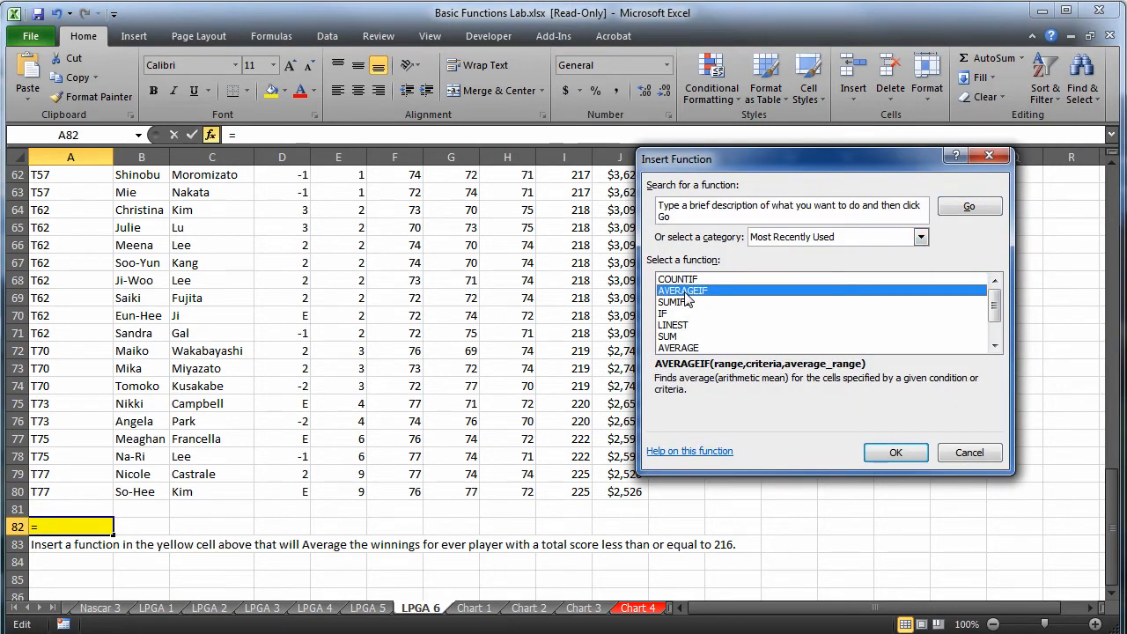
left_click(897, 452)
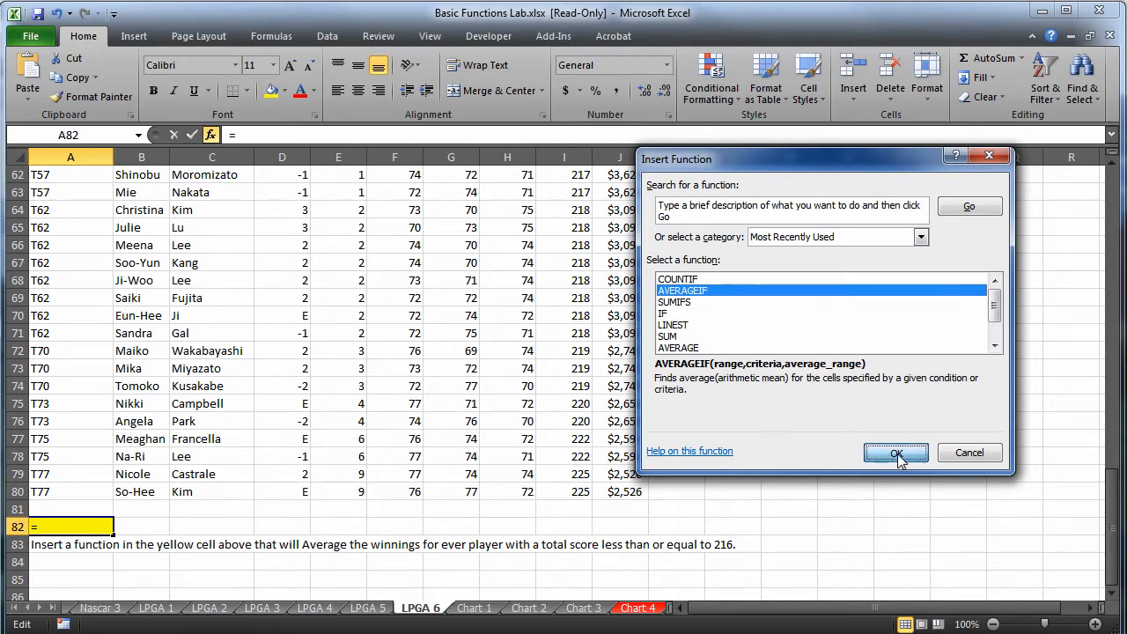
Set the AVERAGEIF range to the Total column I3:I80 and the criterion to <=216.
left_click_drag(758, 214, 802, 217)
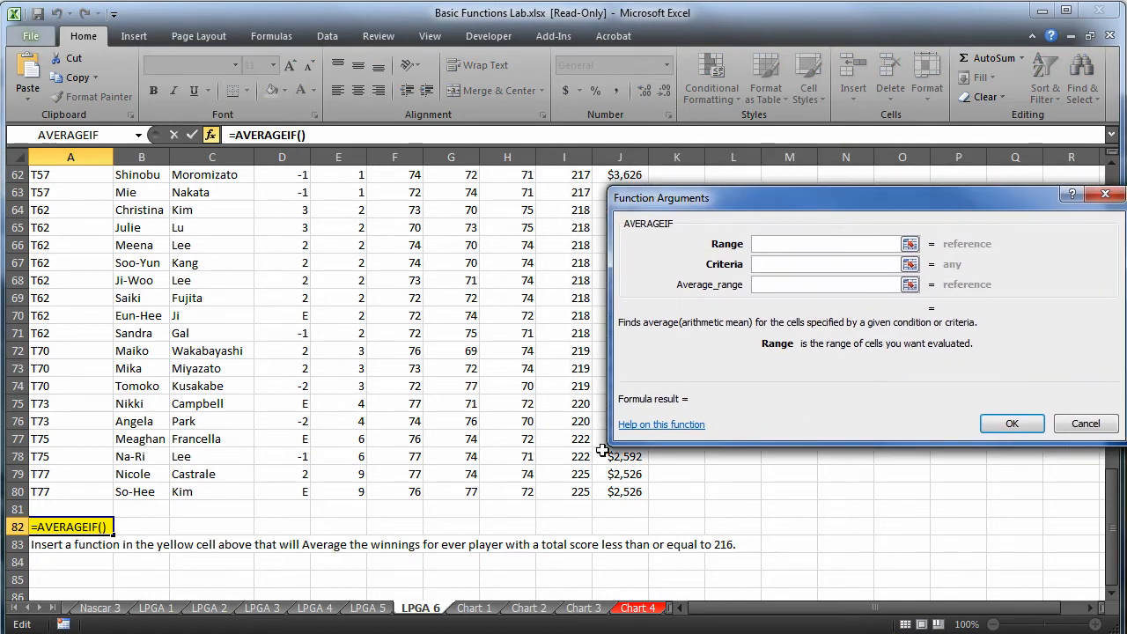
left_click_drag(562, 493, 549, 212)
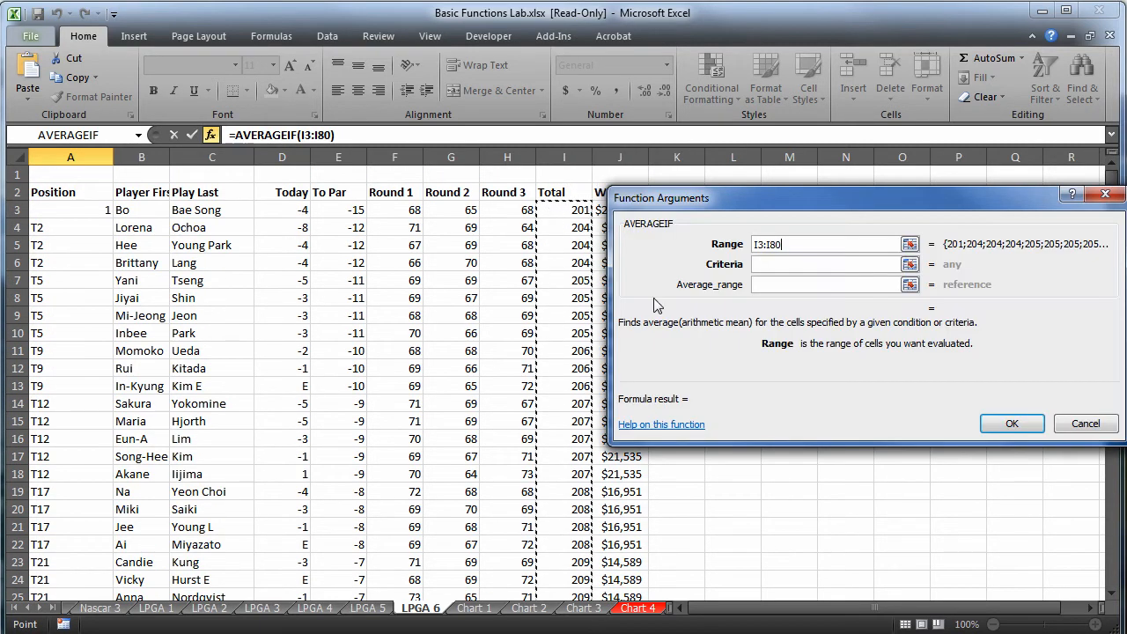
left_click(775, 263)
type("<")
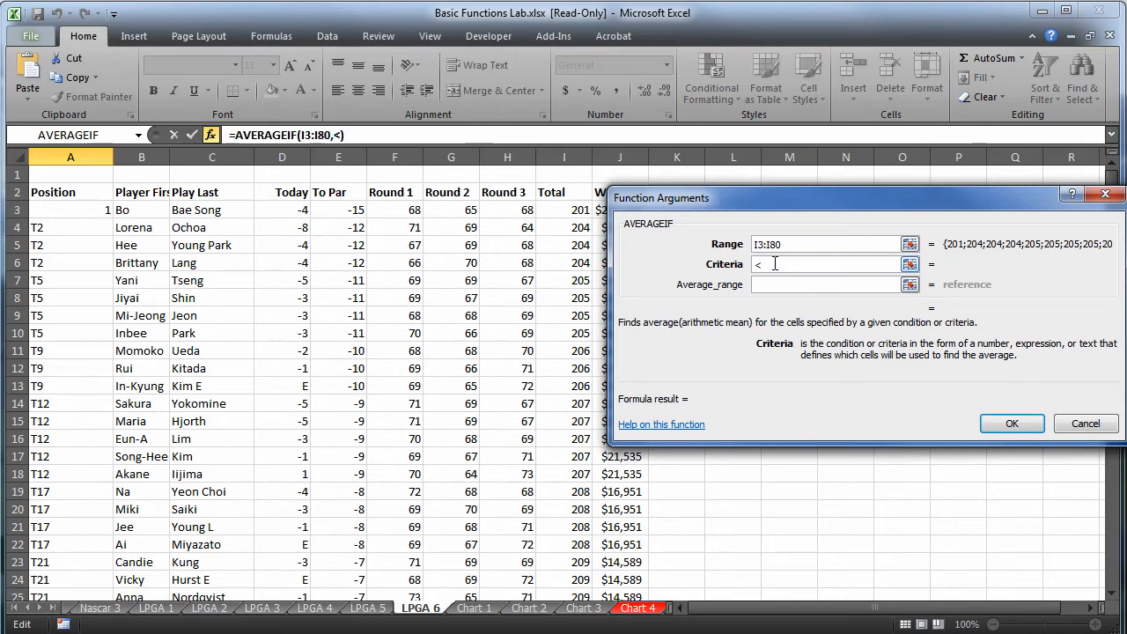
type("=216")
Set the AVERAGEIF average range to the Winnings column J3:J80.
scroll(834, 510, "down", 16)
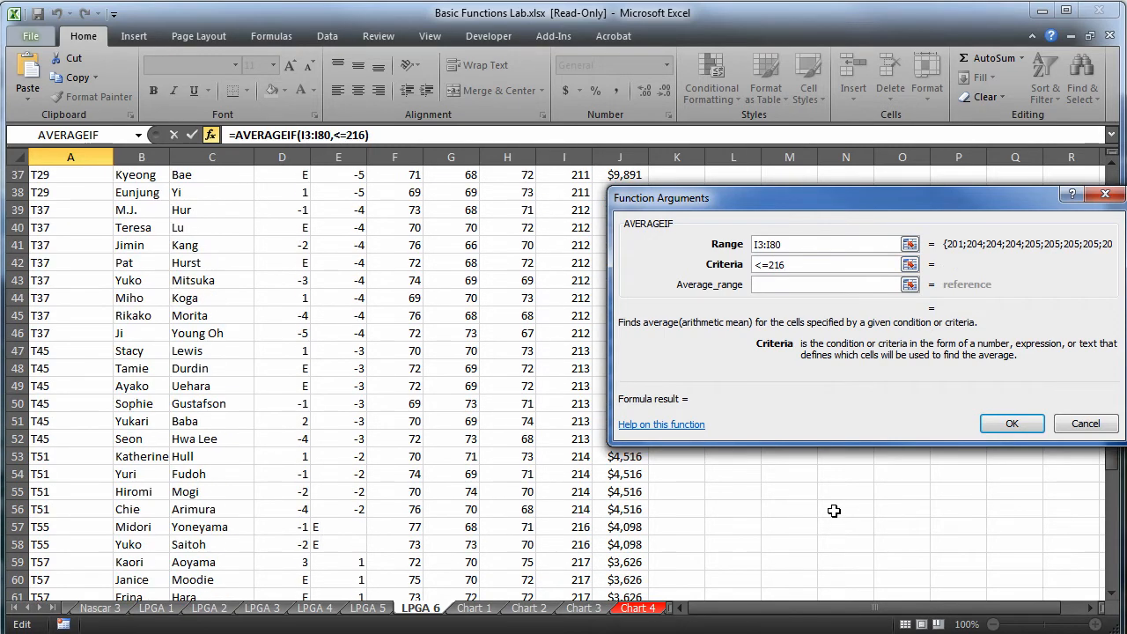
scroll(834, 510, "down", 5)
scroll(834, 510, "up", 2)
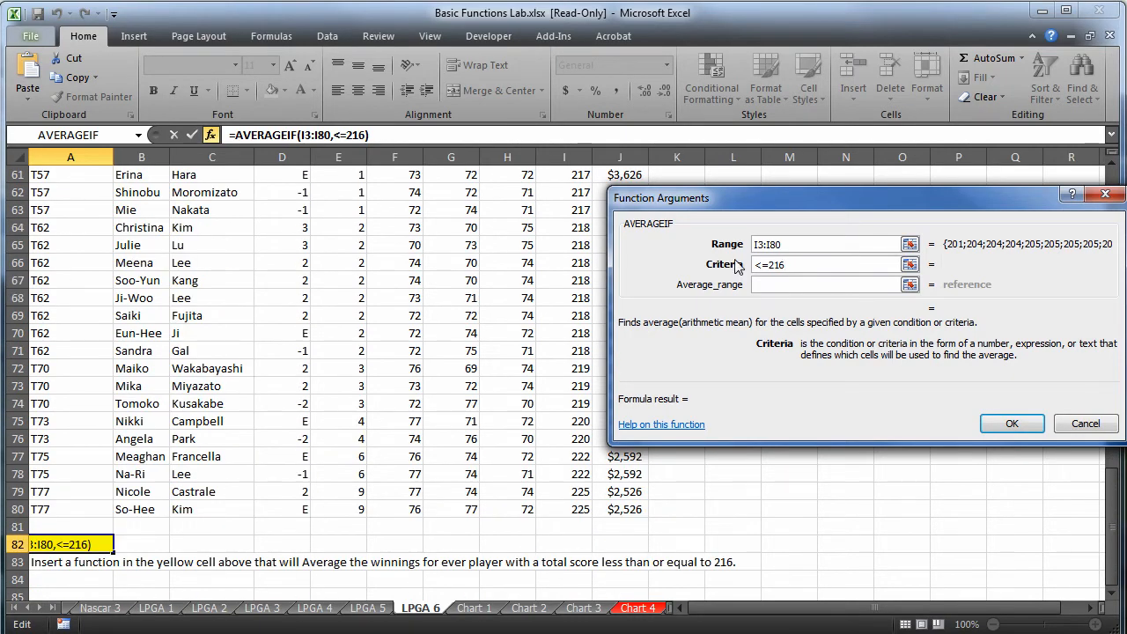
left_click(769, 284)
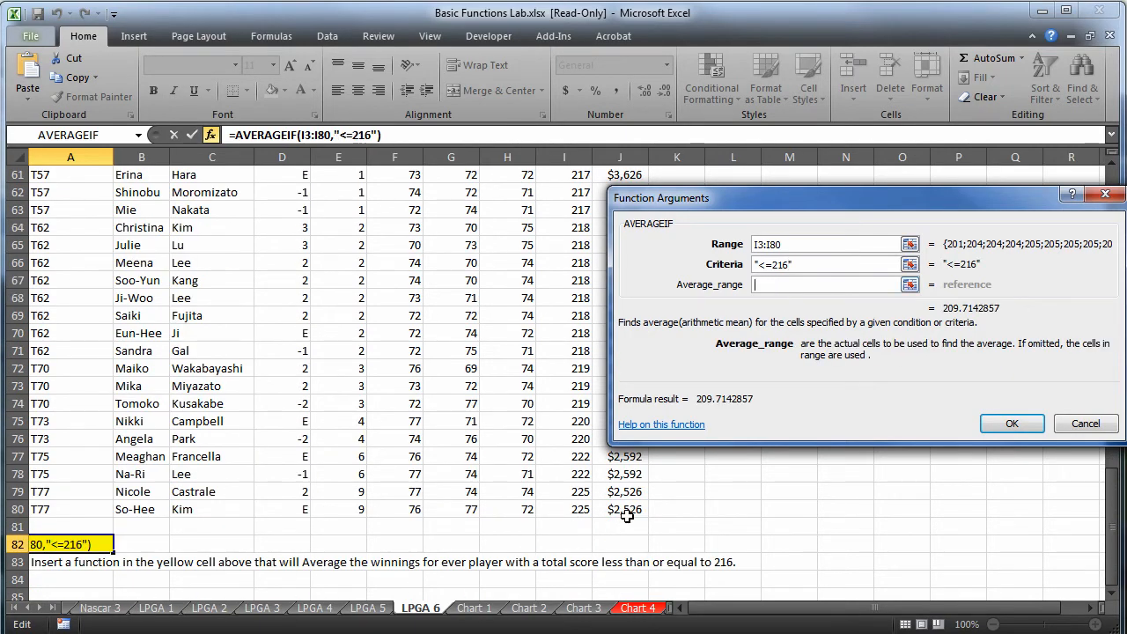
left_click_drag(626, 517, 625, 208)
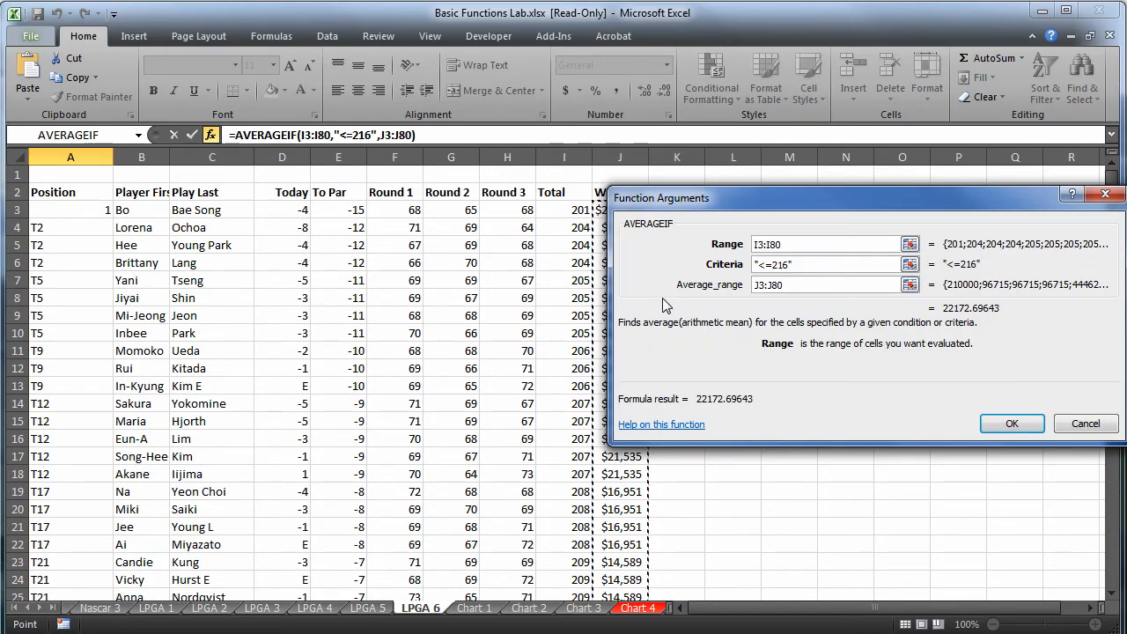
Complete the AVERAGEIF function in A82 and apply the Accounting number format to the result.
left_click(1013, 423)
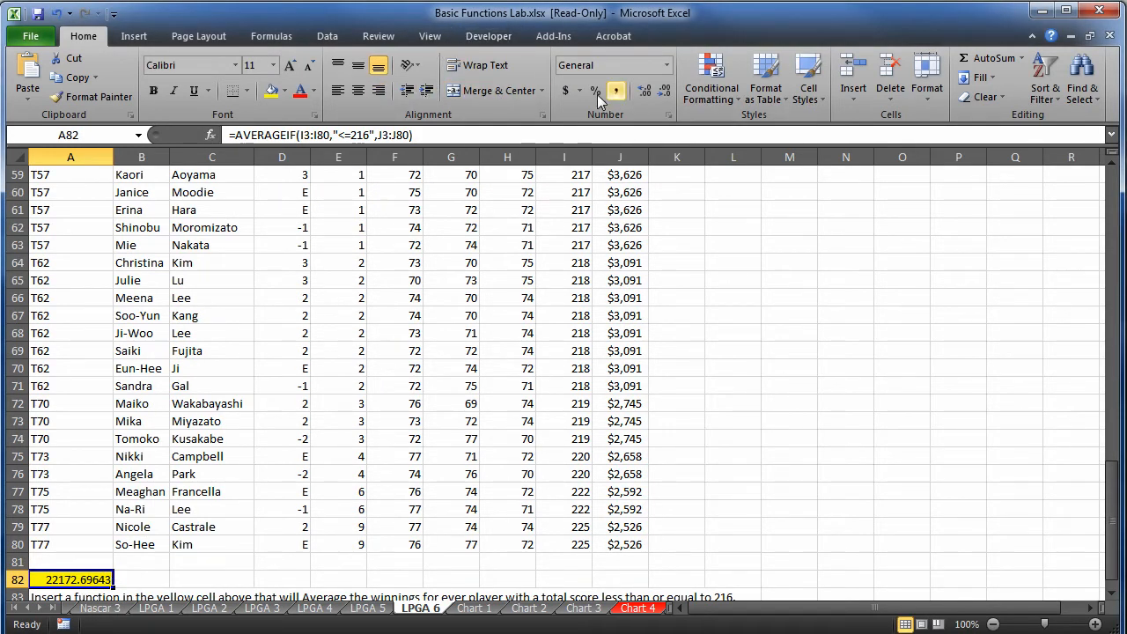
left_click(566, 91)
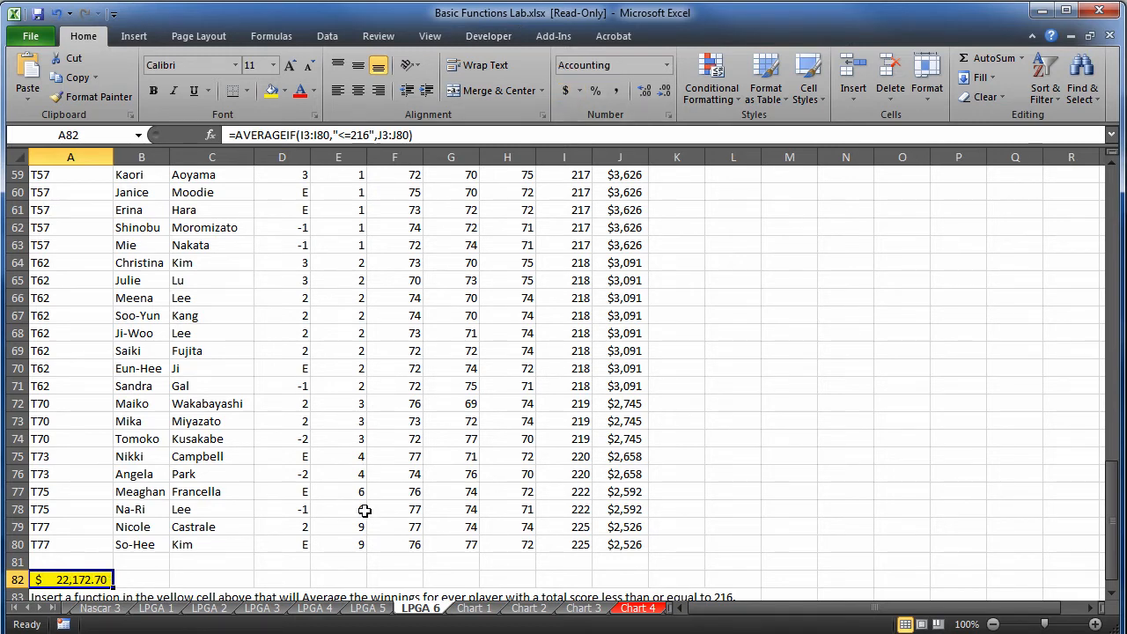
On the Chart 1 sheet, insert a 3-D pie chart from A2:A7 and H2:H7 and place it below the instruction in row 10.
left_click(474, 608)
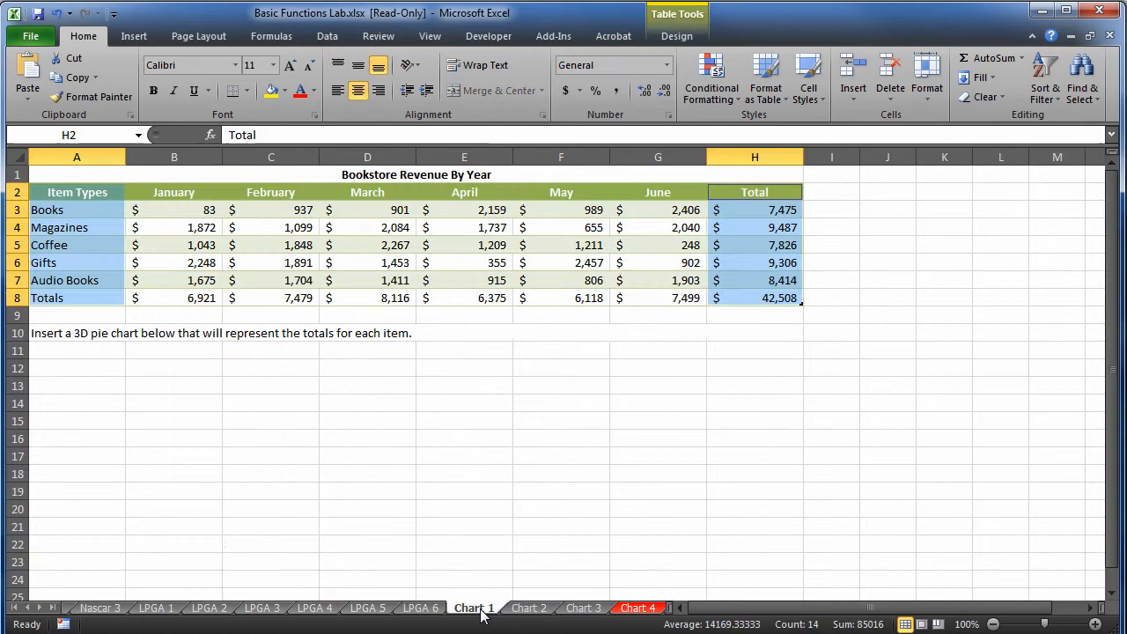
left_click(607, 476)
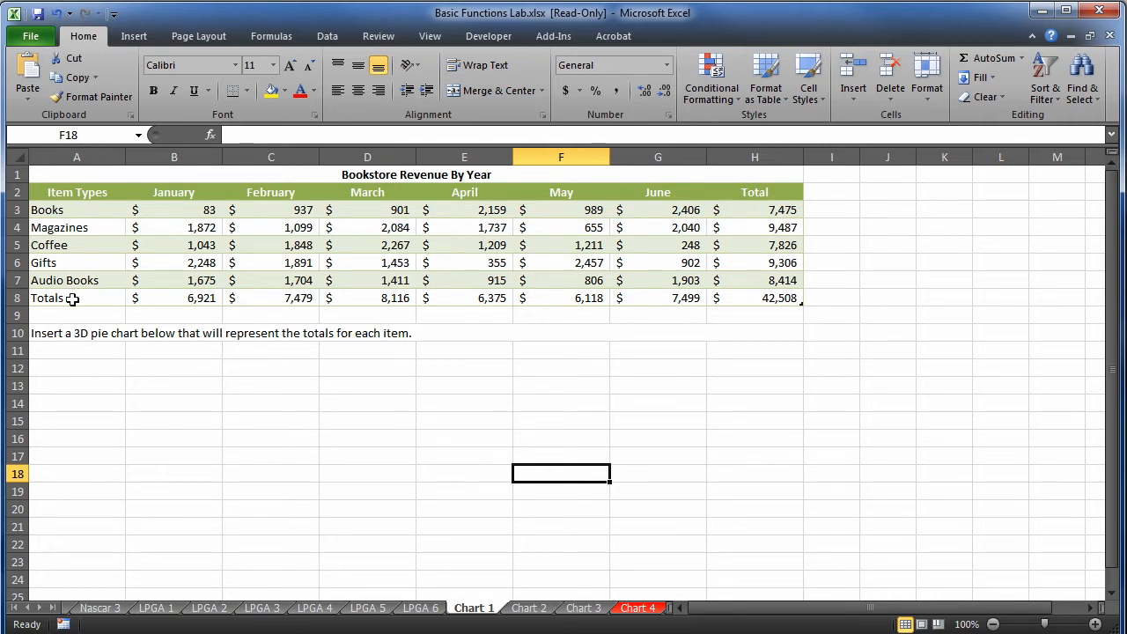
left_click(70, 356)
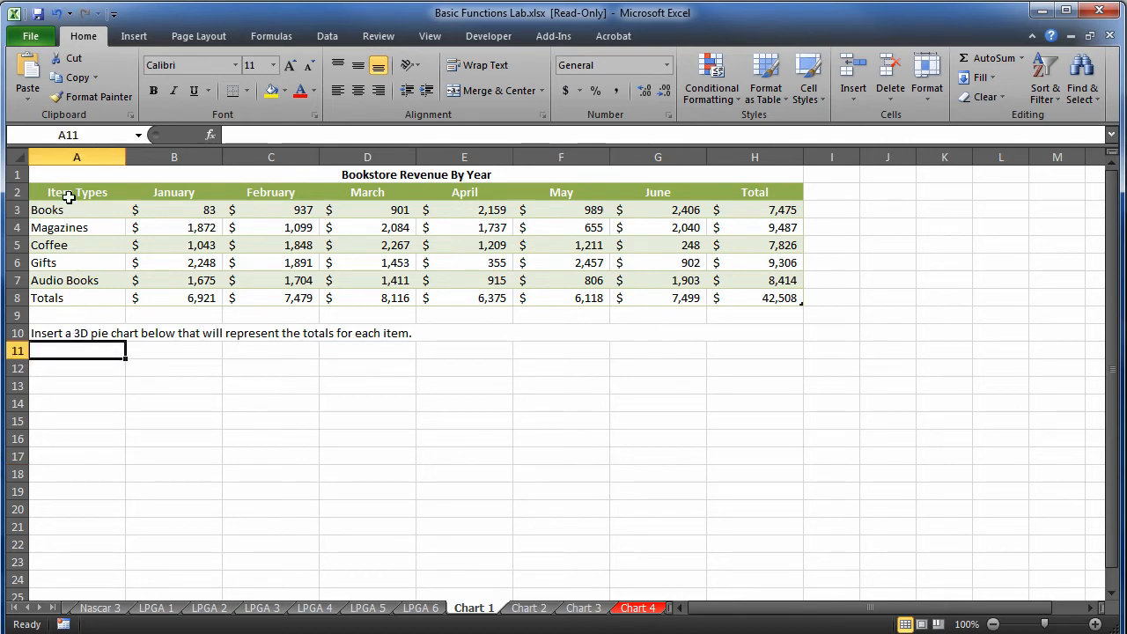
left_click_drag(69, 194, 66, 284)
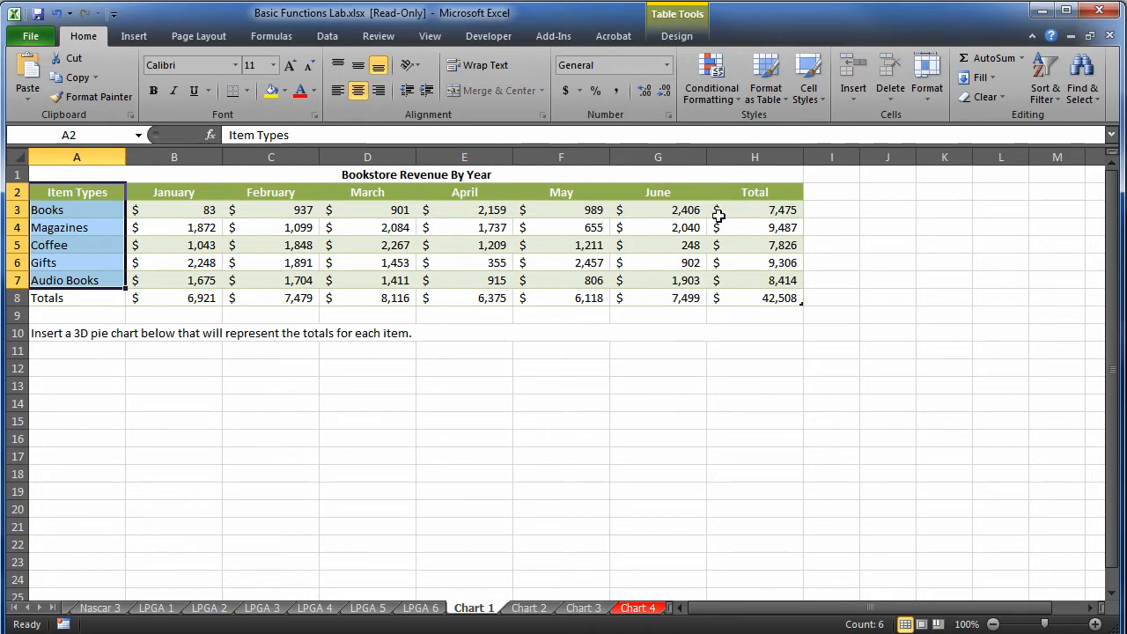
left_click_drag(749, 192, 740, 273)
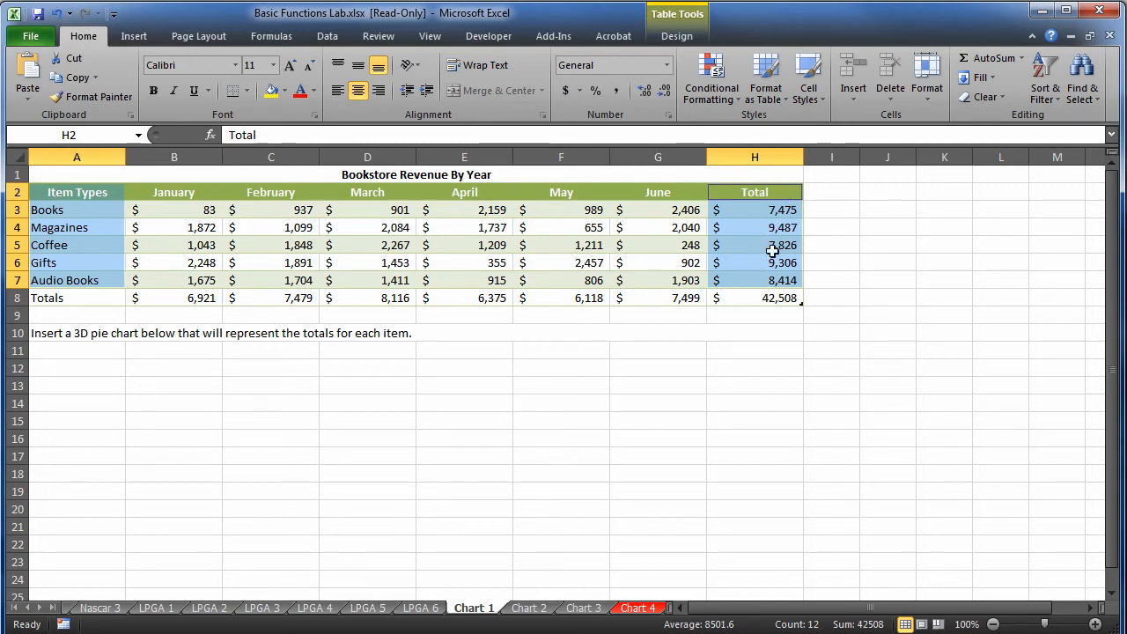
left_click(135, 38)
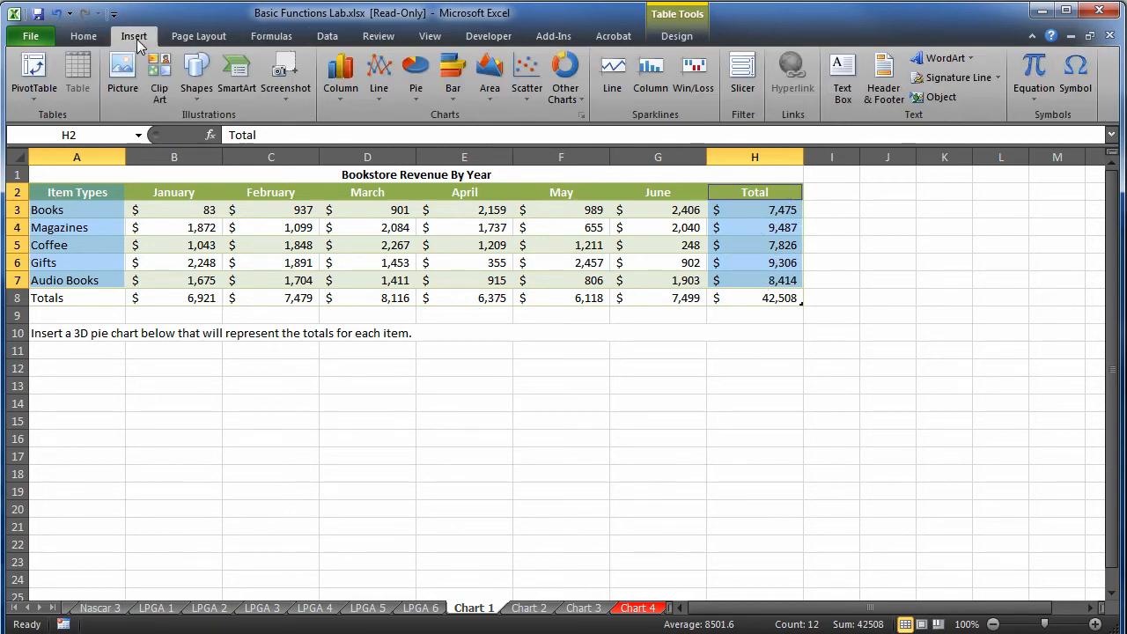
left_click(413, 98)
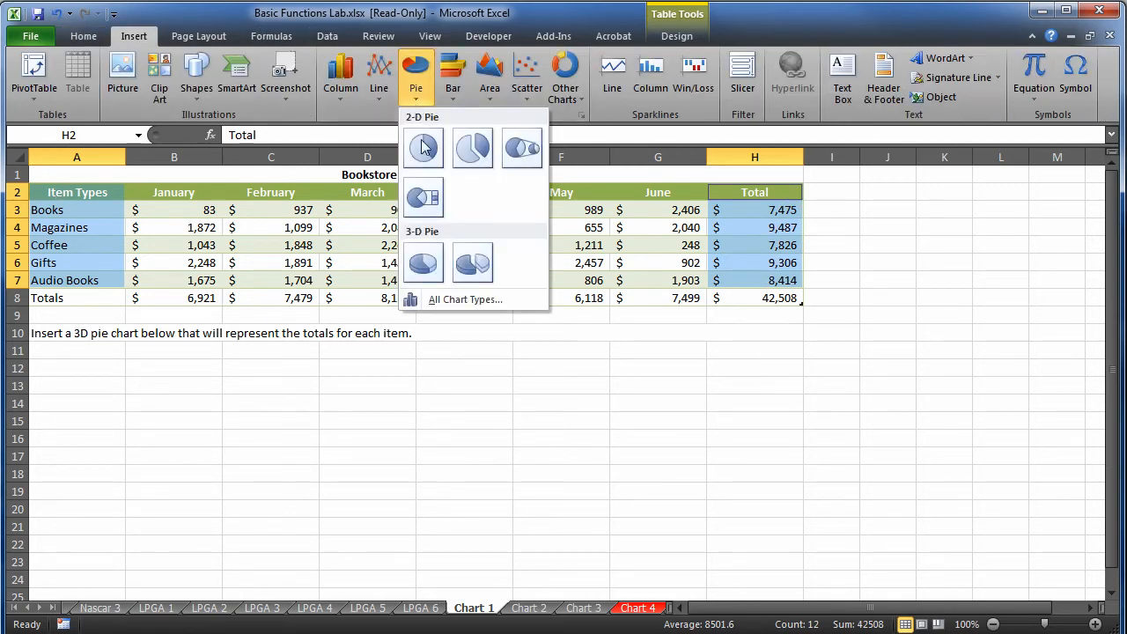
left_click(420, 258)
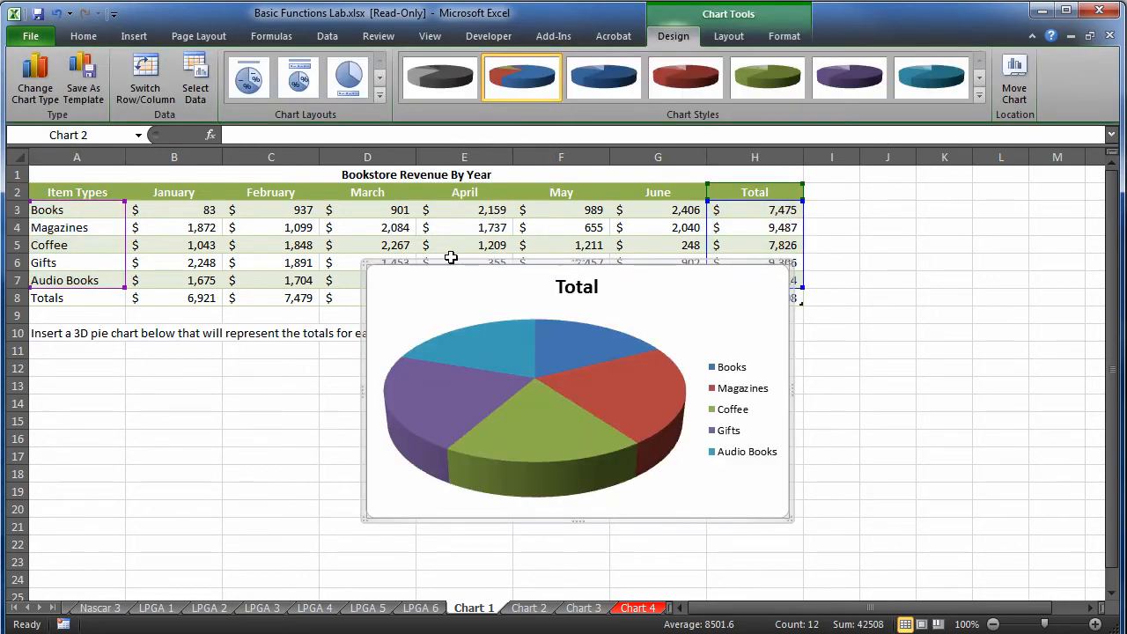
left_click_drag(452, 264, 141, 350)
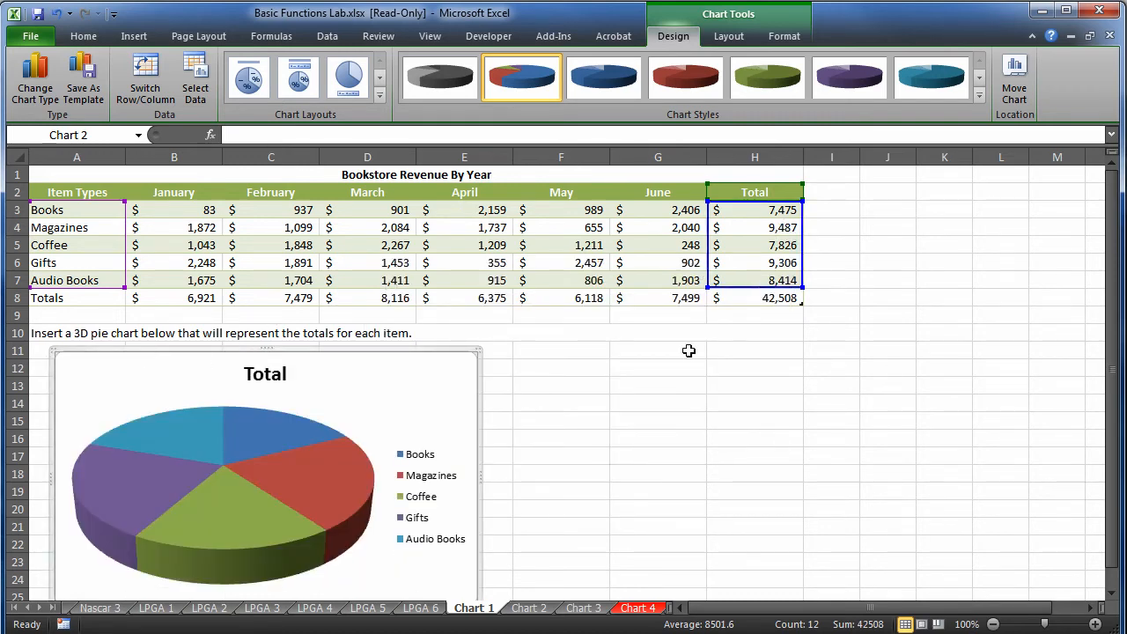
Add data labels centered on the slices of the Total pie chart.
left_click(285, 428)
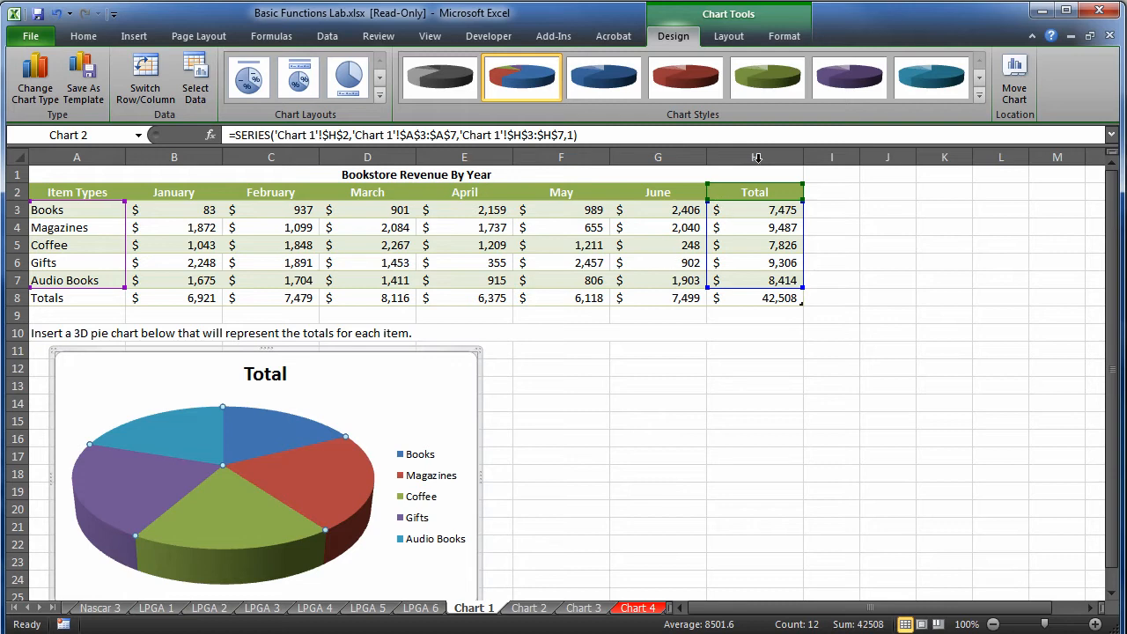
left_click(728, 36)
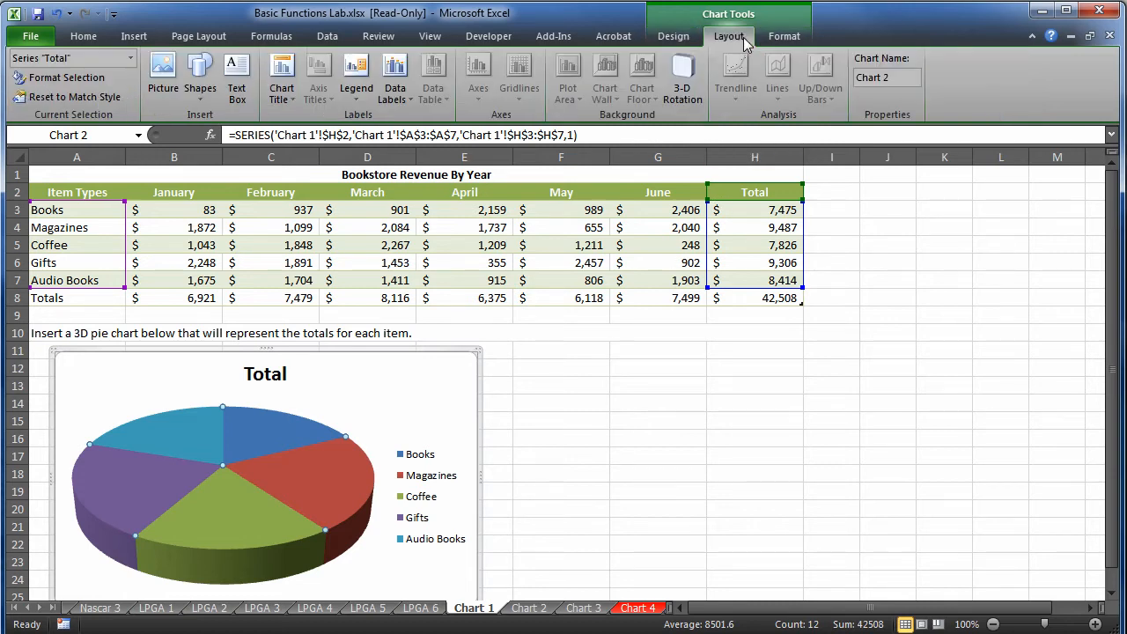
left_click(395, 99)
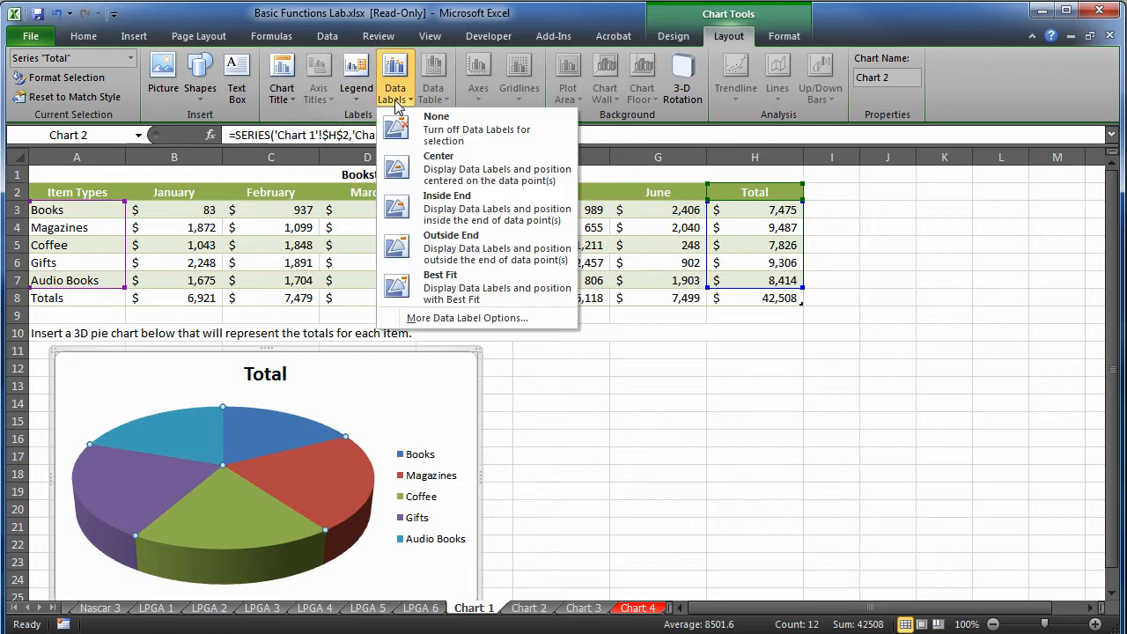
left_click(464, 172)
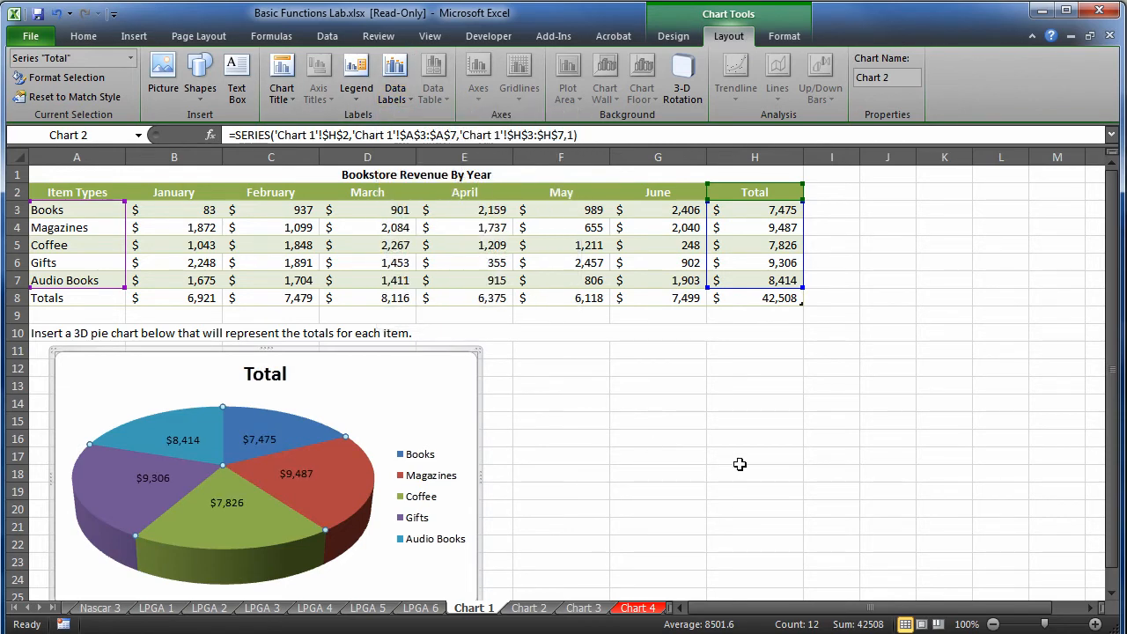
Read the Chart 2 task, then on Financial Information insert a 3-D clustered column chart from A1:A12 and G1:G12 and place it below row 14.
left_click(529, 607)
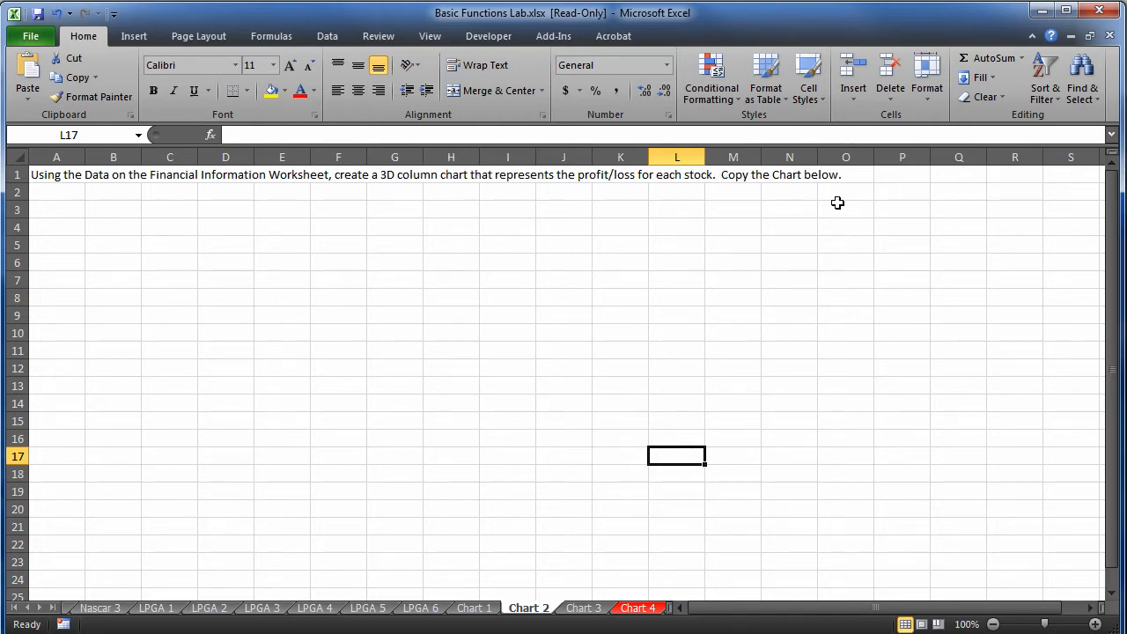
left_click(26, 609)
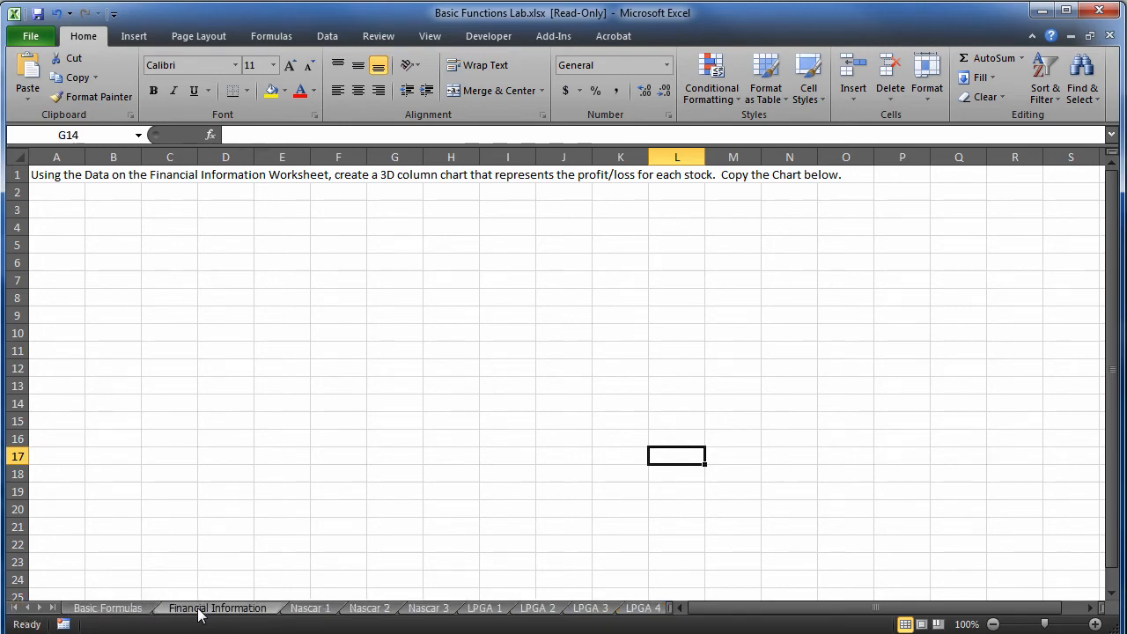
left_click(200, 608)
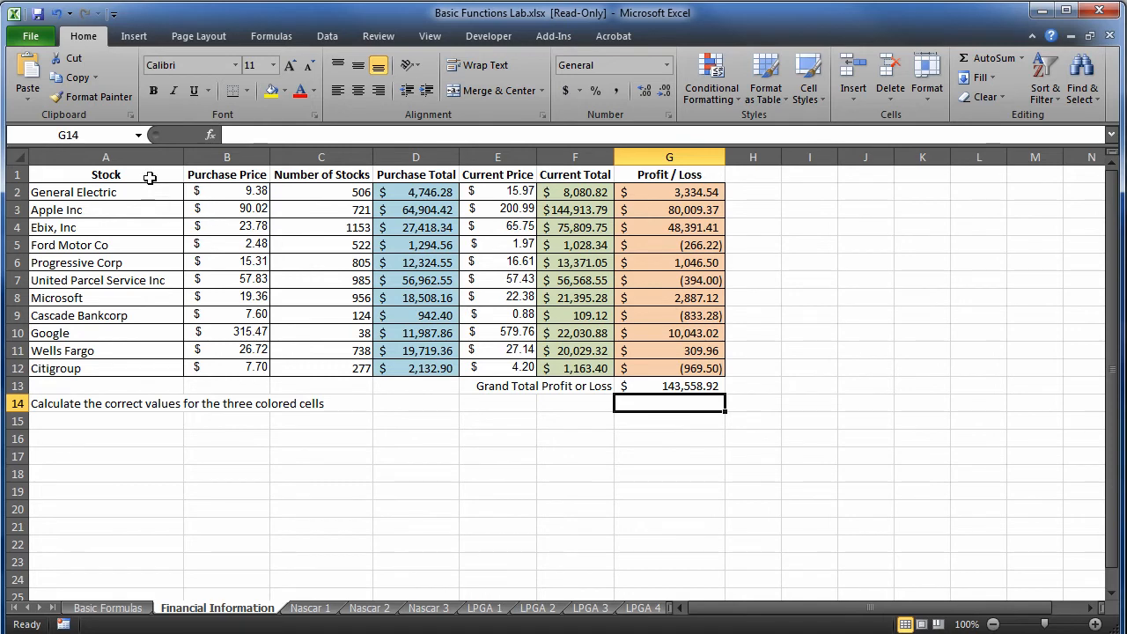
left_click_drag(150, 175, 148, 368)
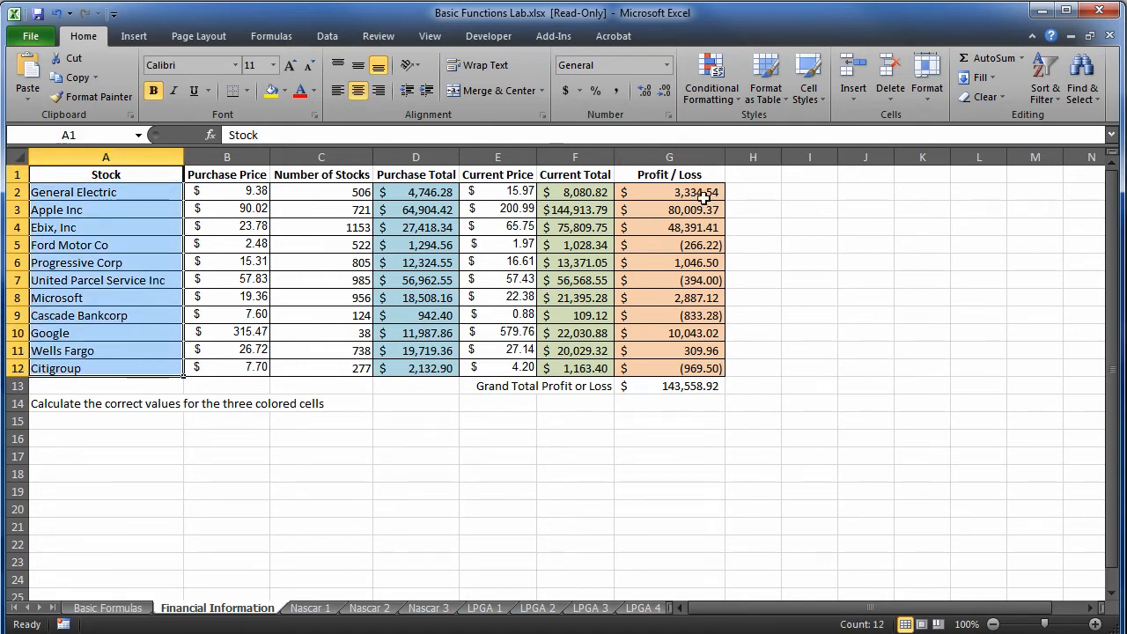
left_click_drag(694, 174, 695, 368, "ctrl")
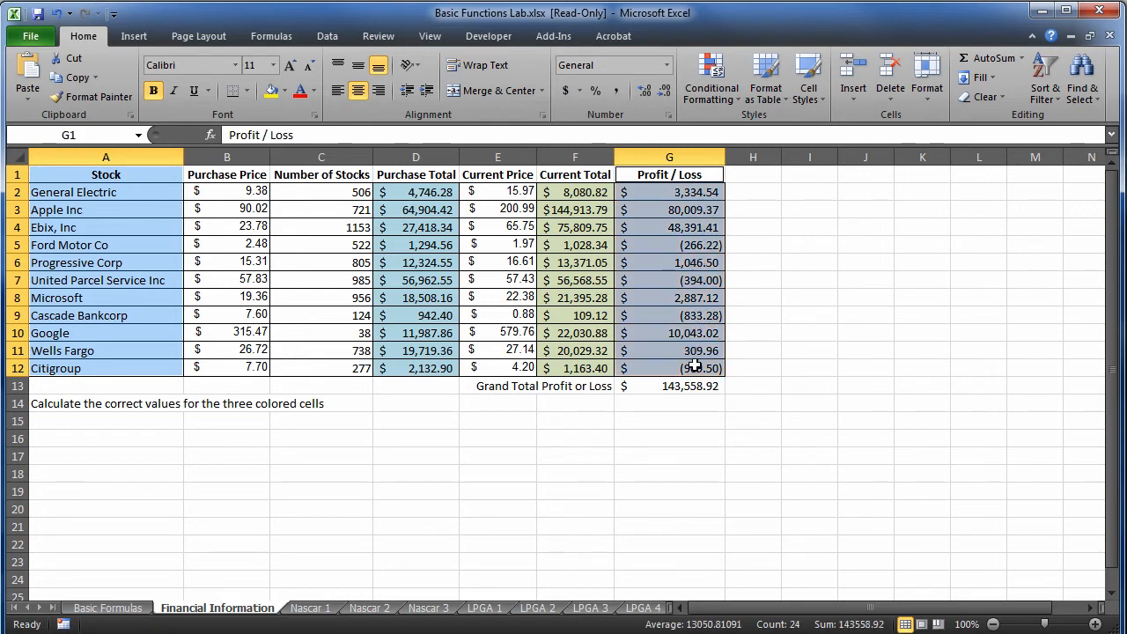
left_click(141, 37)
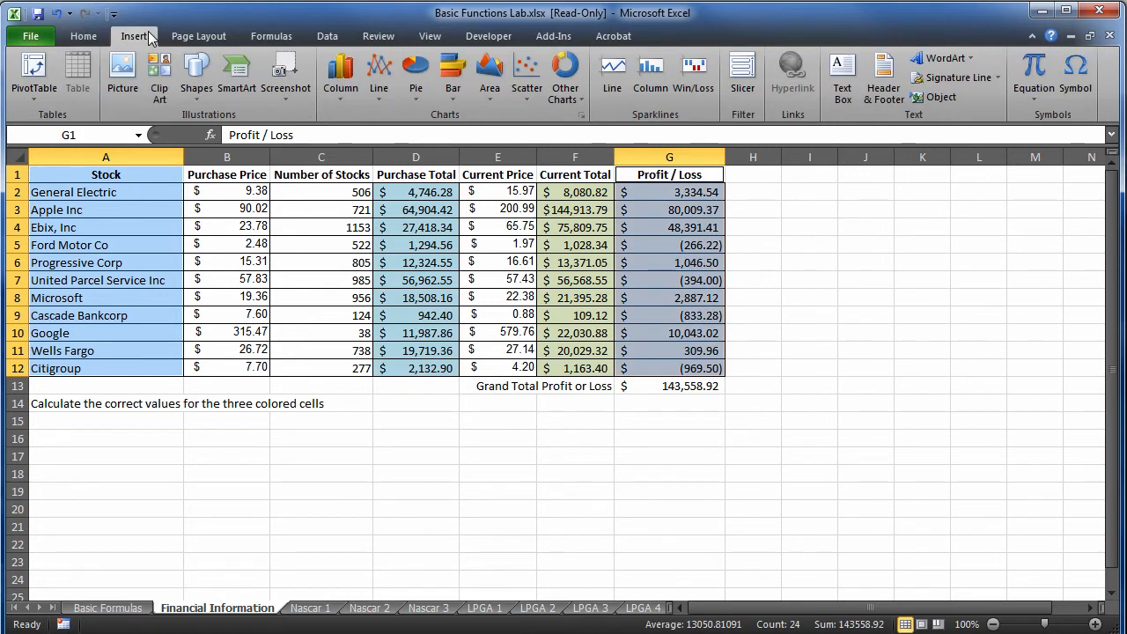
left_click(343, 95)
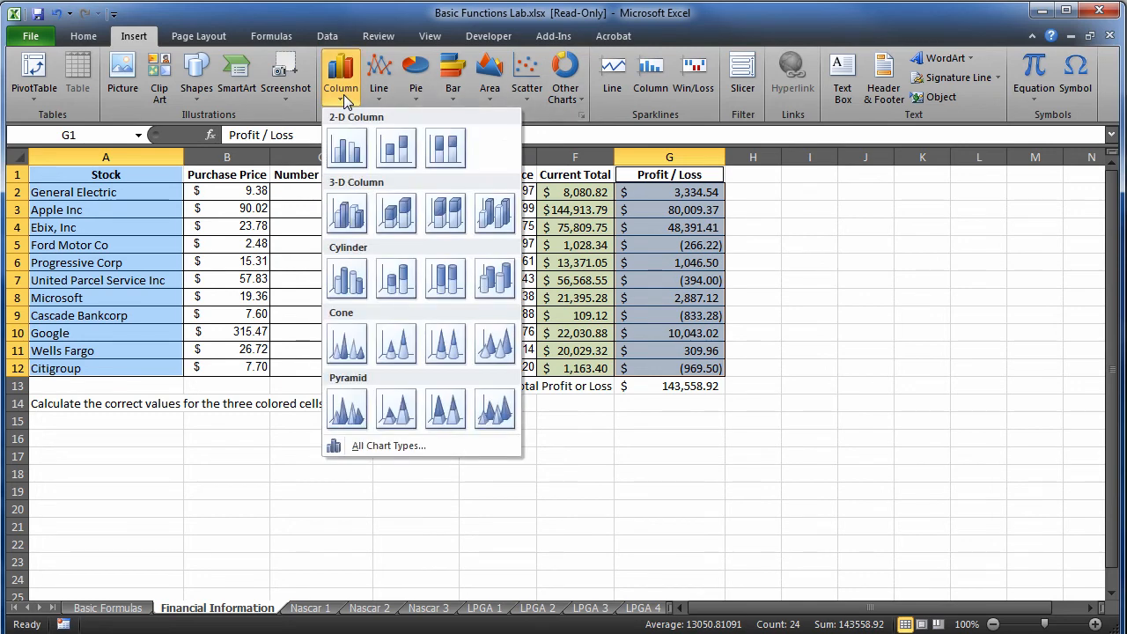
left_click(351, 228)
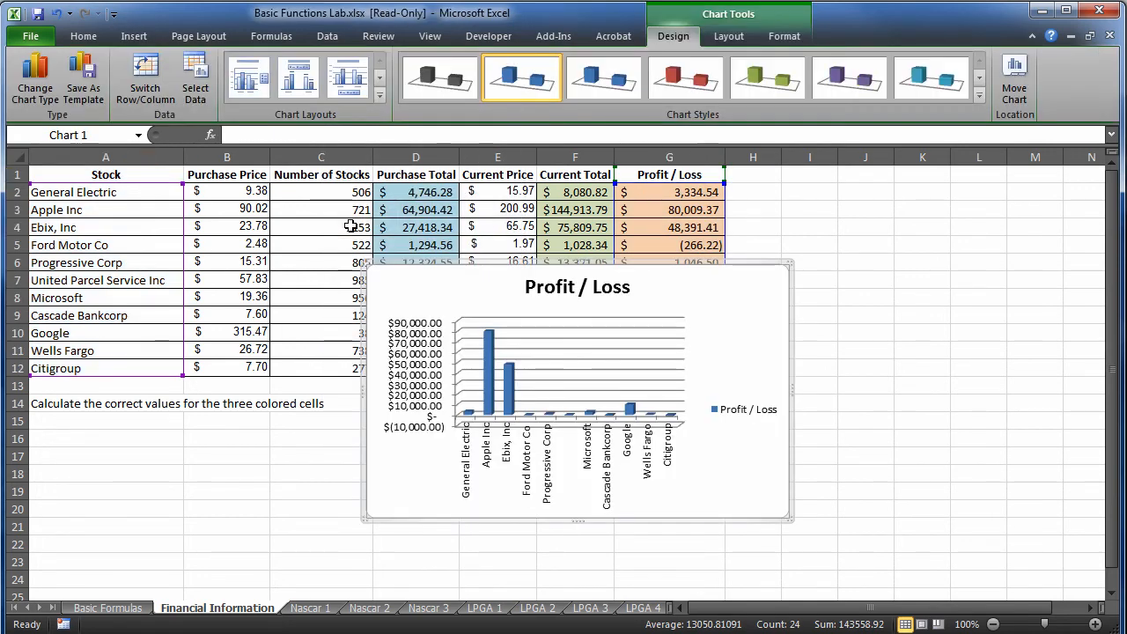
left_click_drag(540, 260, 216, 417)
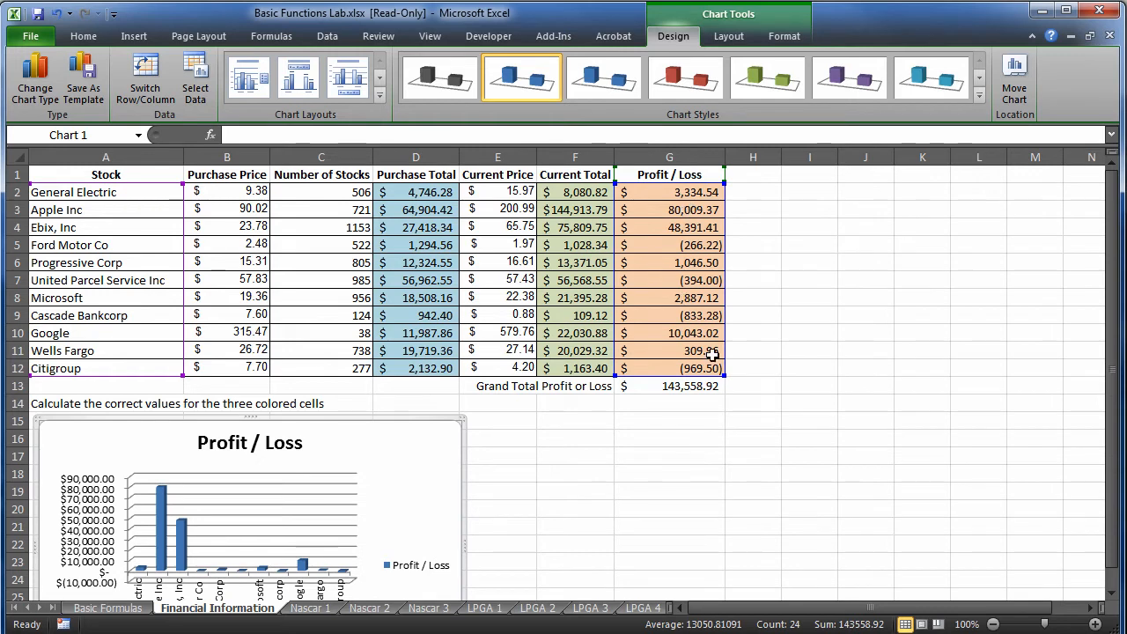
Copy the Profit / Loss chart from Financial Information and paste it at cell A2 of the Chart 2 sheet.
scroll(803, 345, "down", 1)
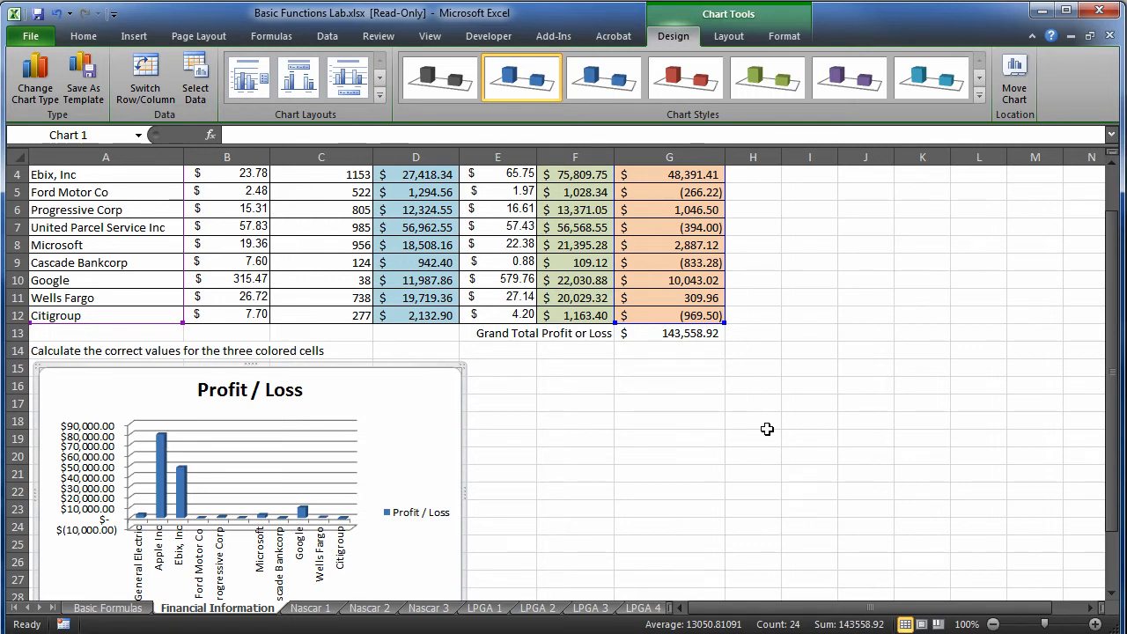
scroll(857, 423, "up", 1)
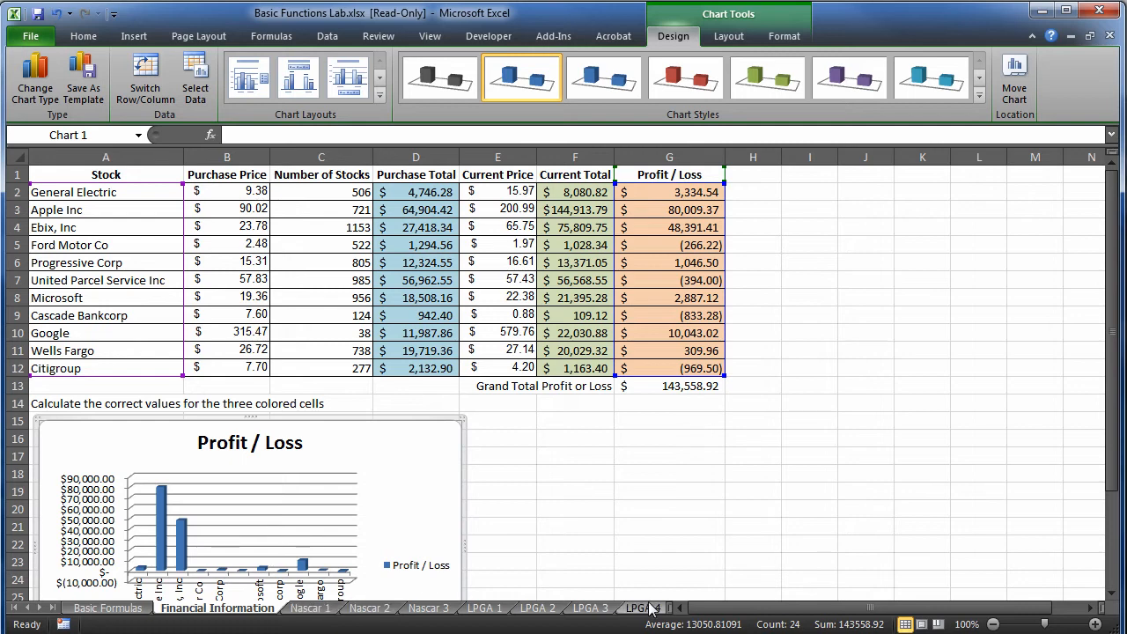
right_click(329, 417)
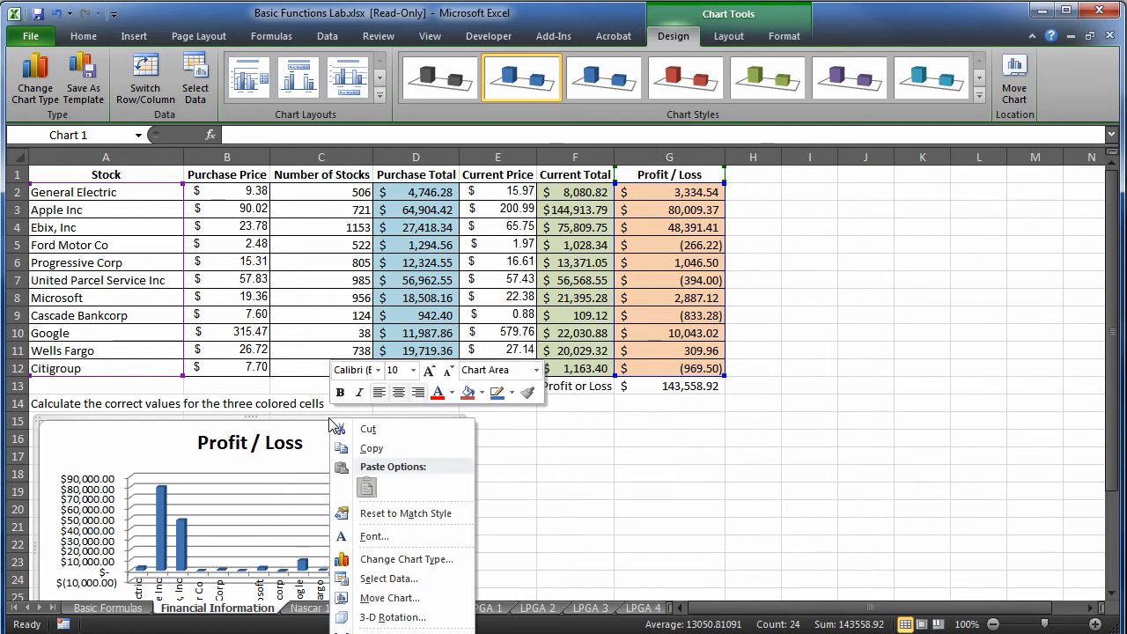
left_click(372, 449)
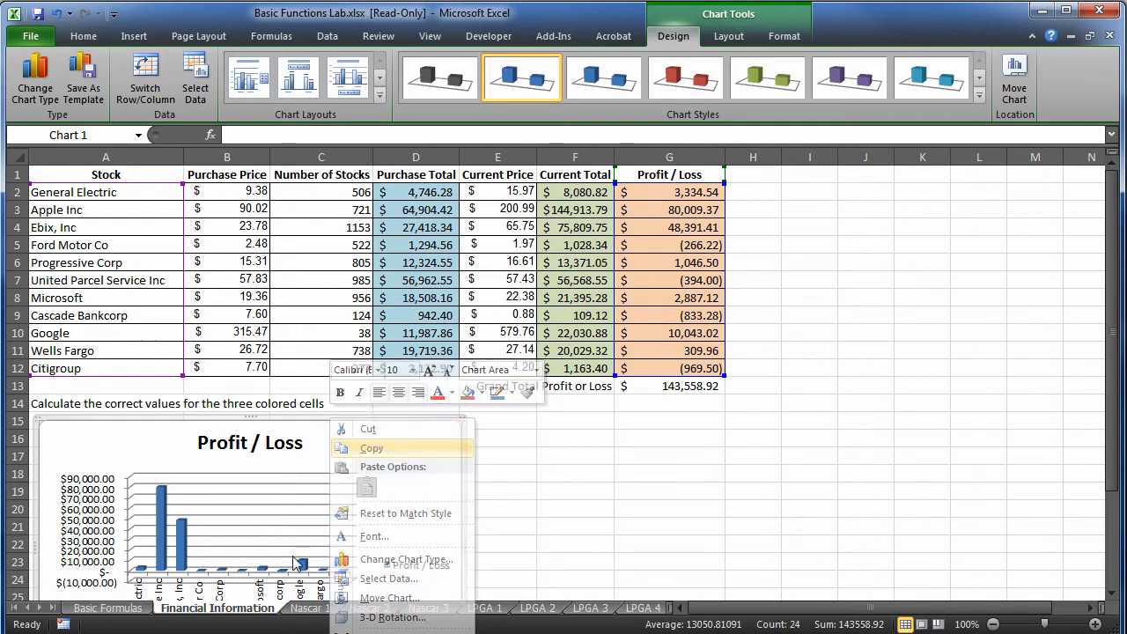
left_click(43, 608)
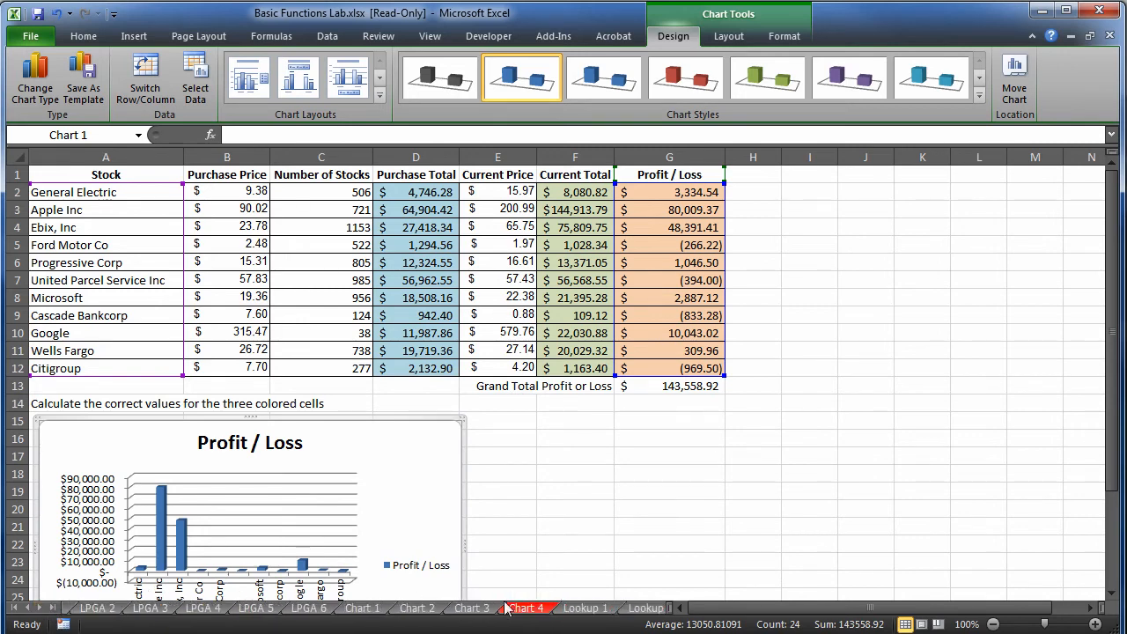
left_click(417, 608)
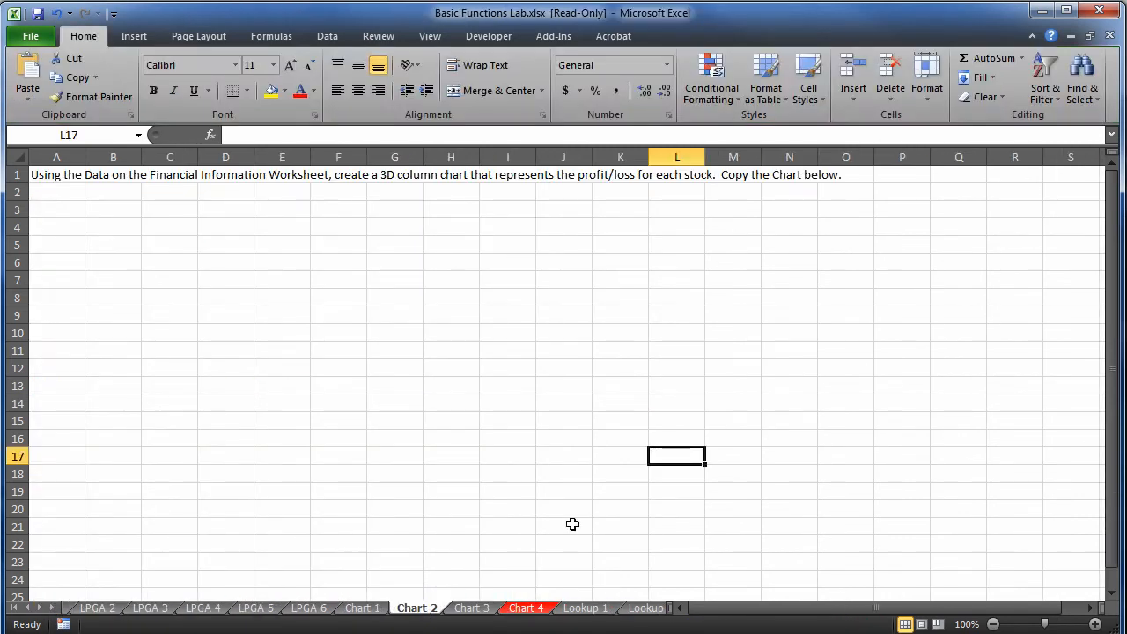
left_click(67, 191)
right_click(66, 191)
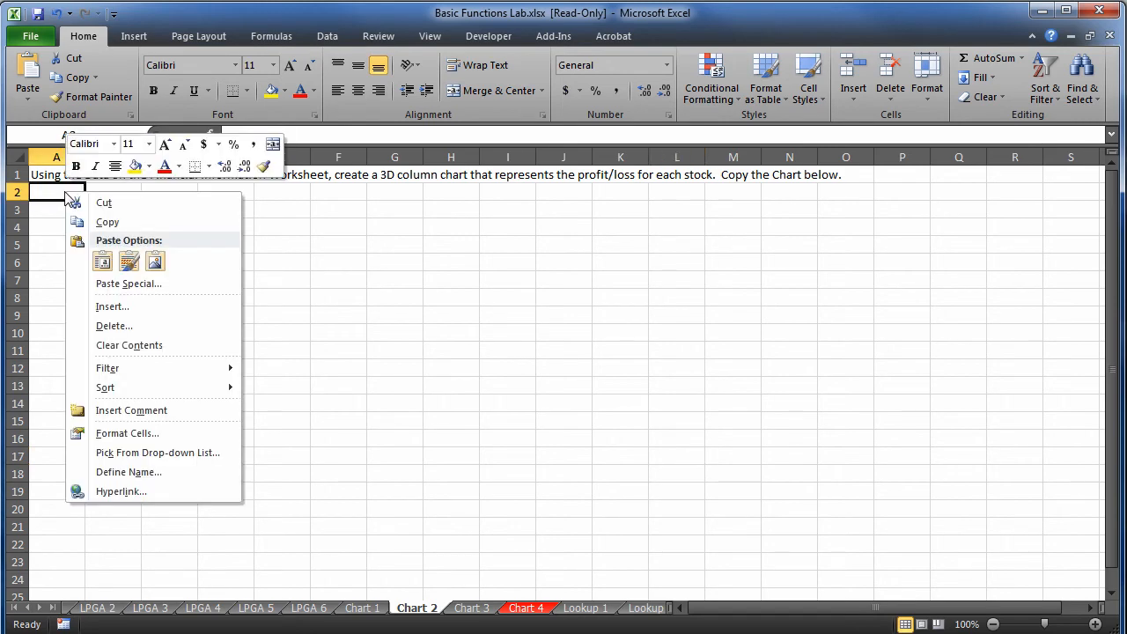
left_click(102, 260)
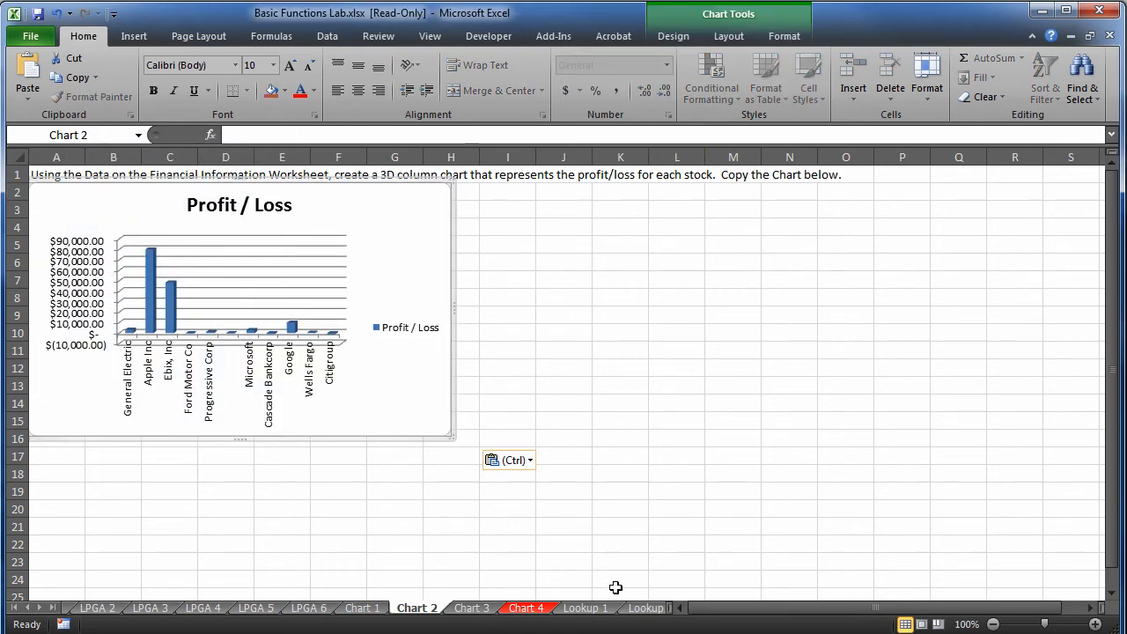
On the Chart 3 sheet, insert a 3-D clustered column chart from A2:C7 and F2:F7 and place it below the instruction in row 10.
left_click(469, 607)
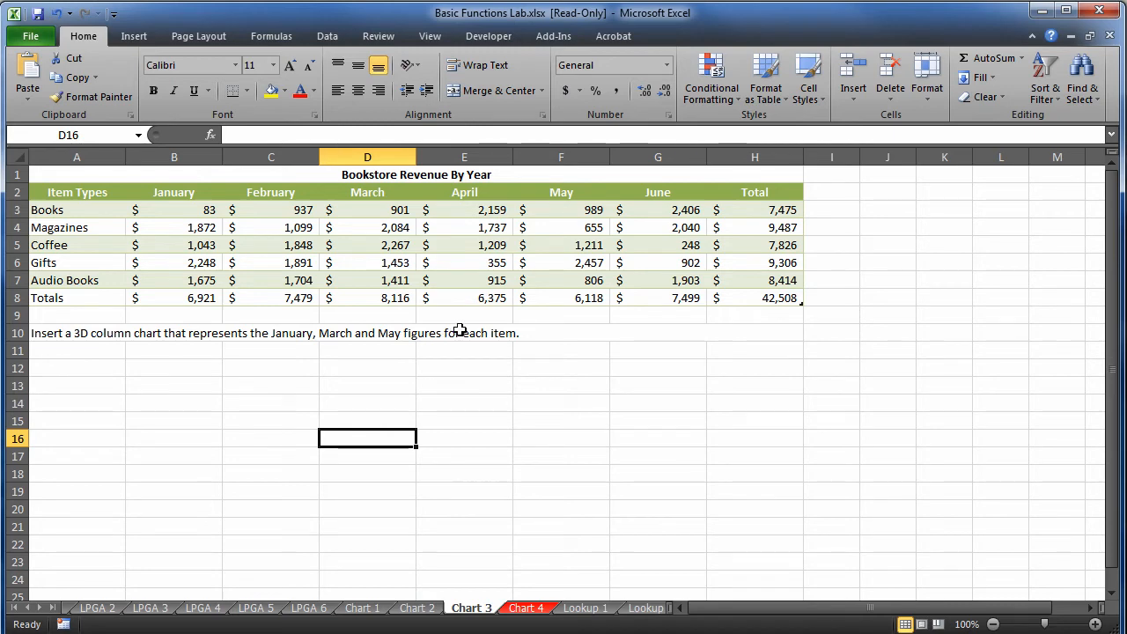
left_click(83, 365)
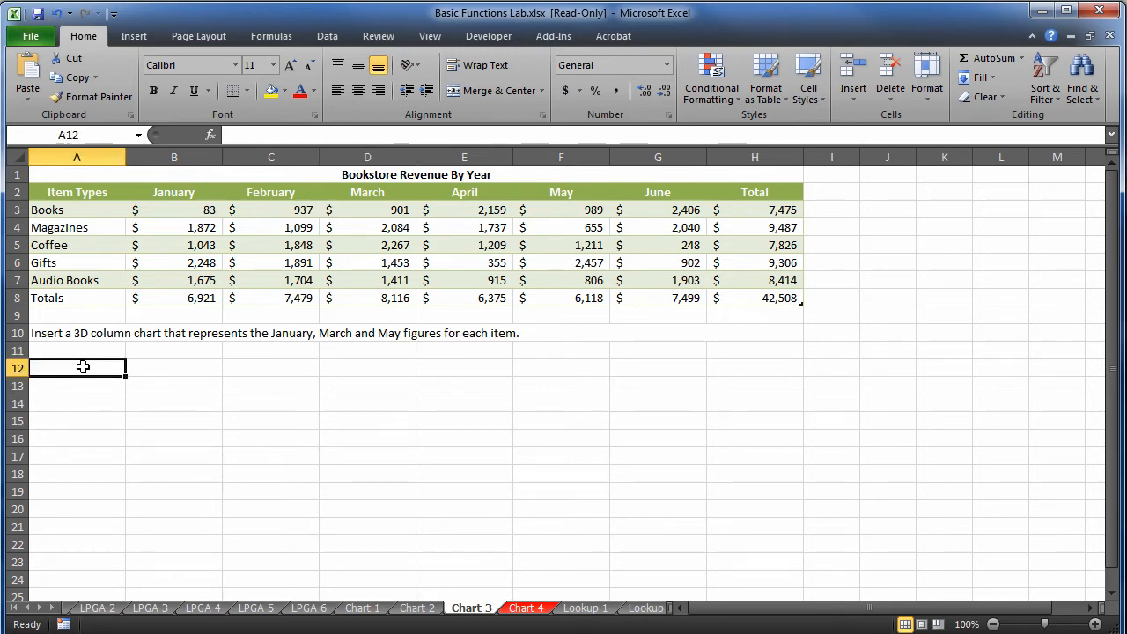
left_click_drag(88, 192, 82, 272)
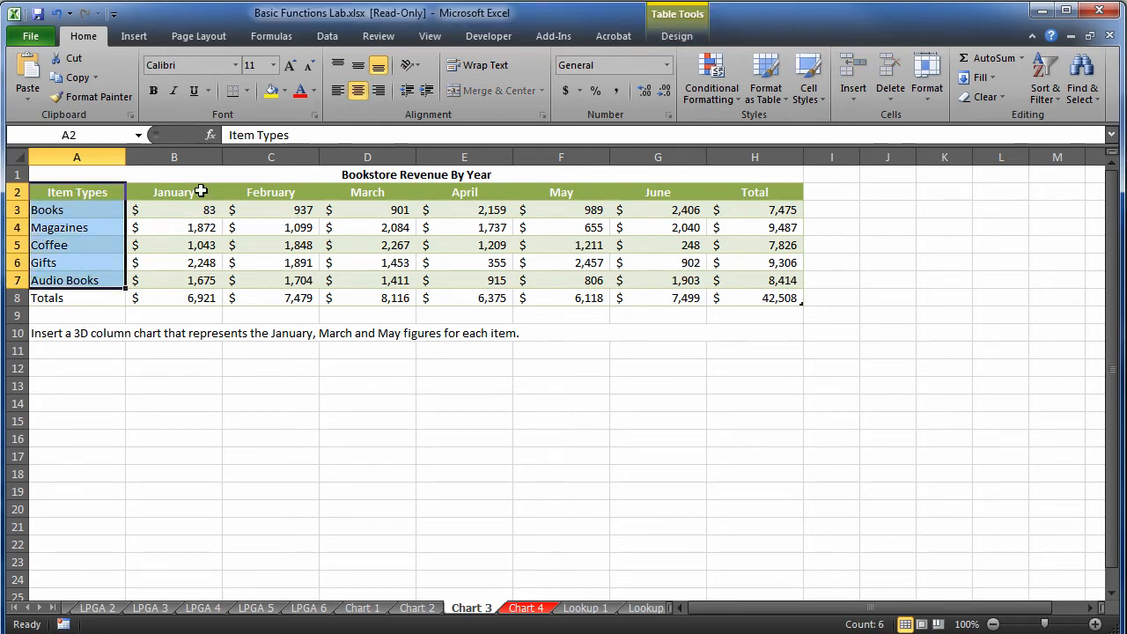
left_click_drag(196, 191, 181, 282)
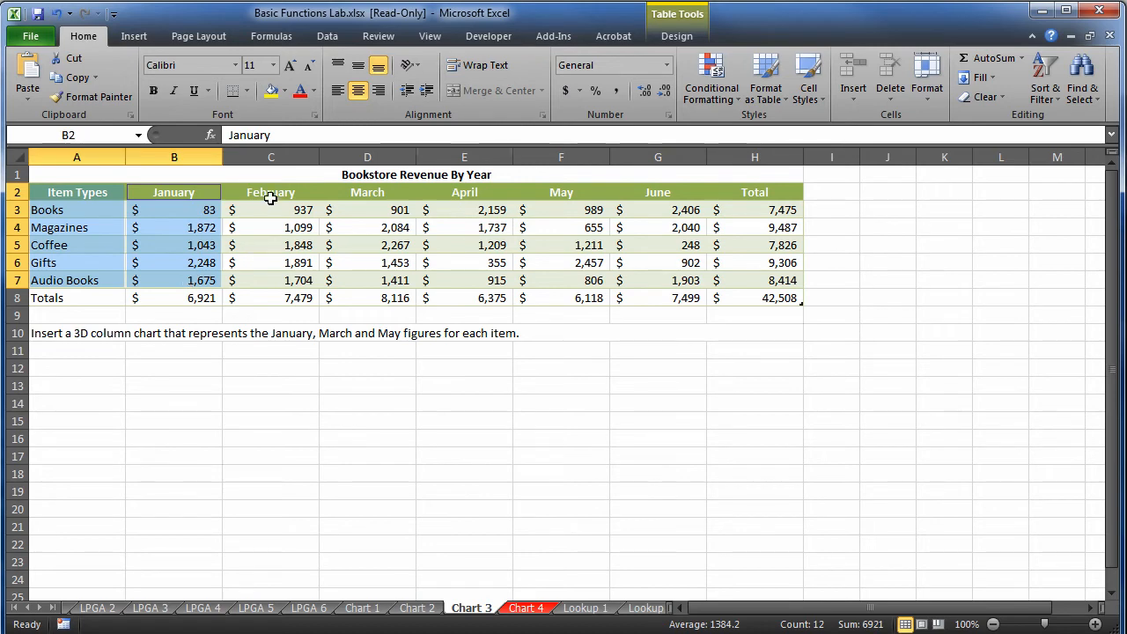
left_click_drag(278, 195, 266, 280)
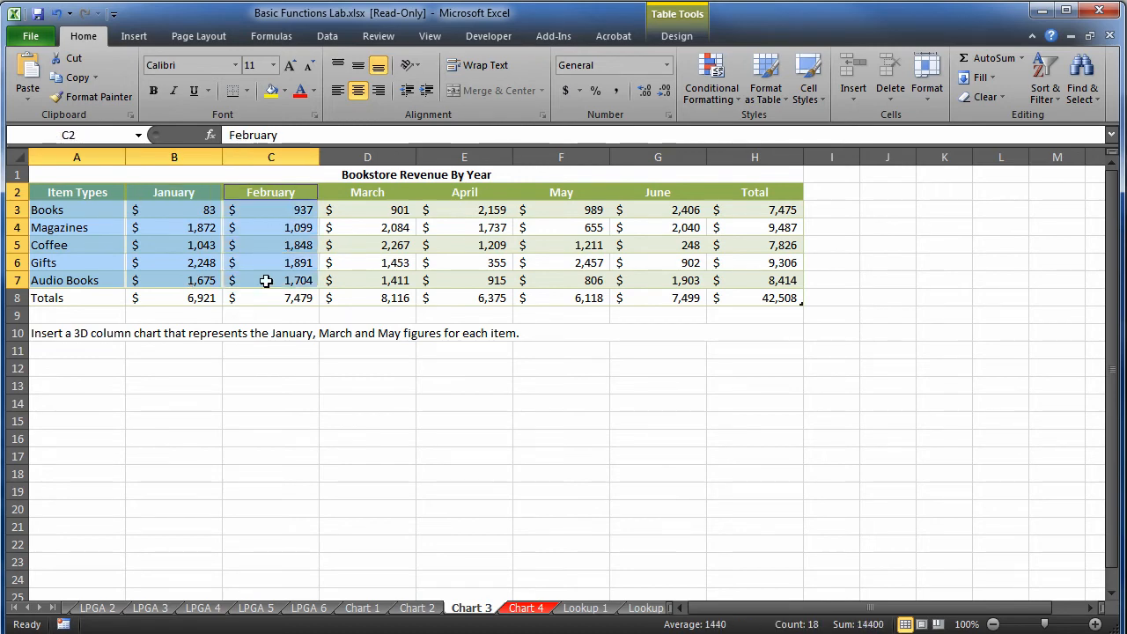
left_click_drag(559, 191, 561, 279)
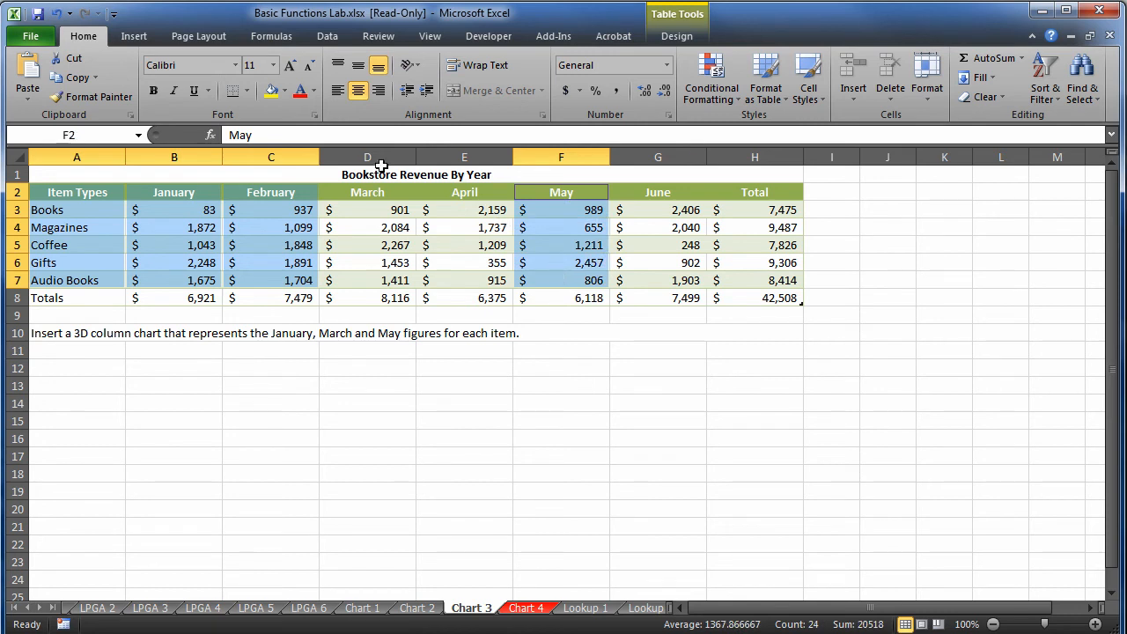
left_click(136, 36)
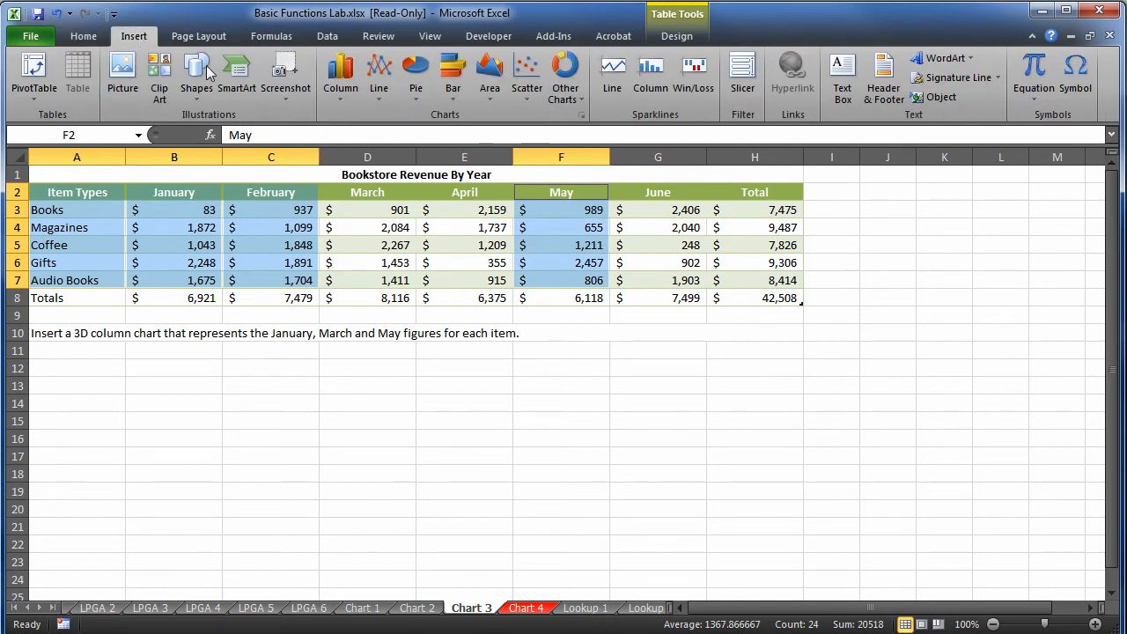
left_click(347, 101)
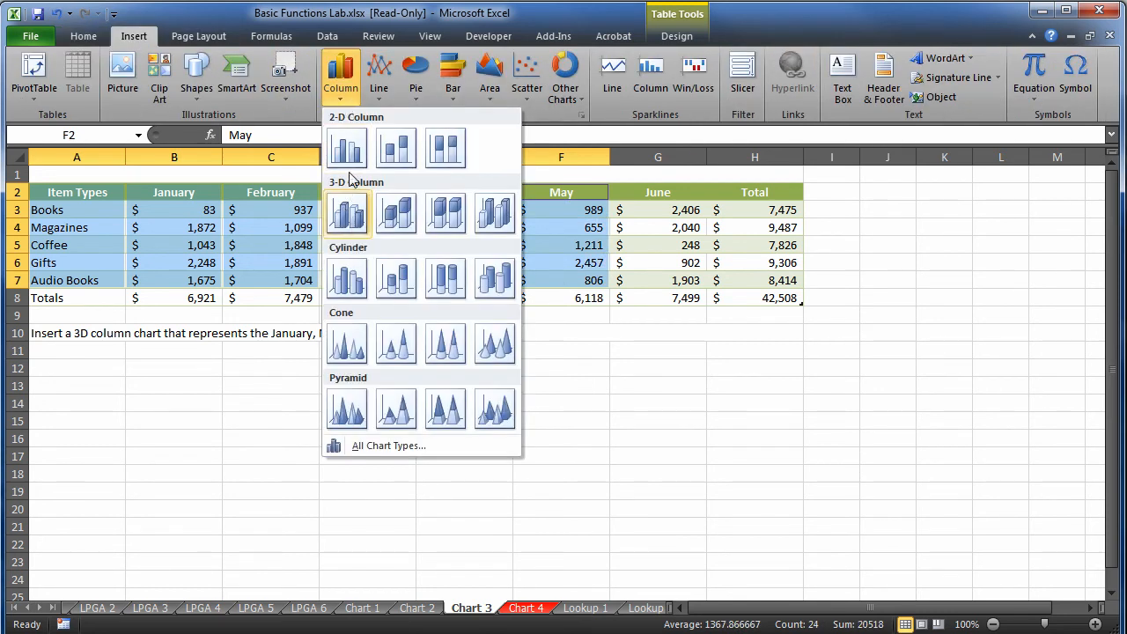
left_click(348, 213)
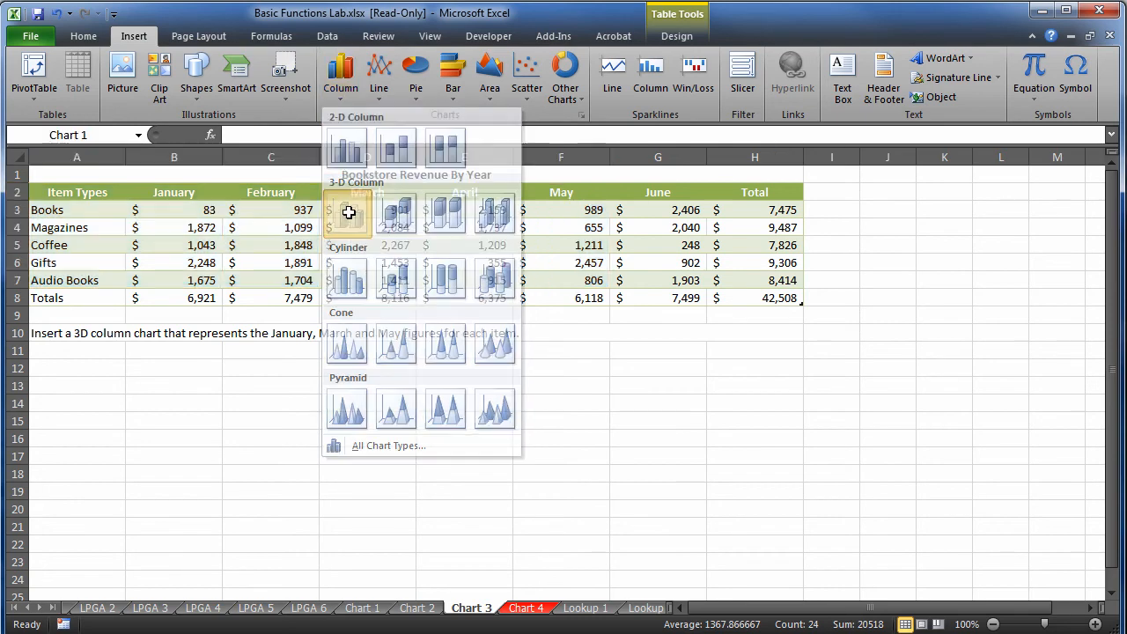
left_click_drag(528, 264, 212, 347)
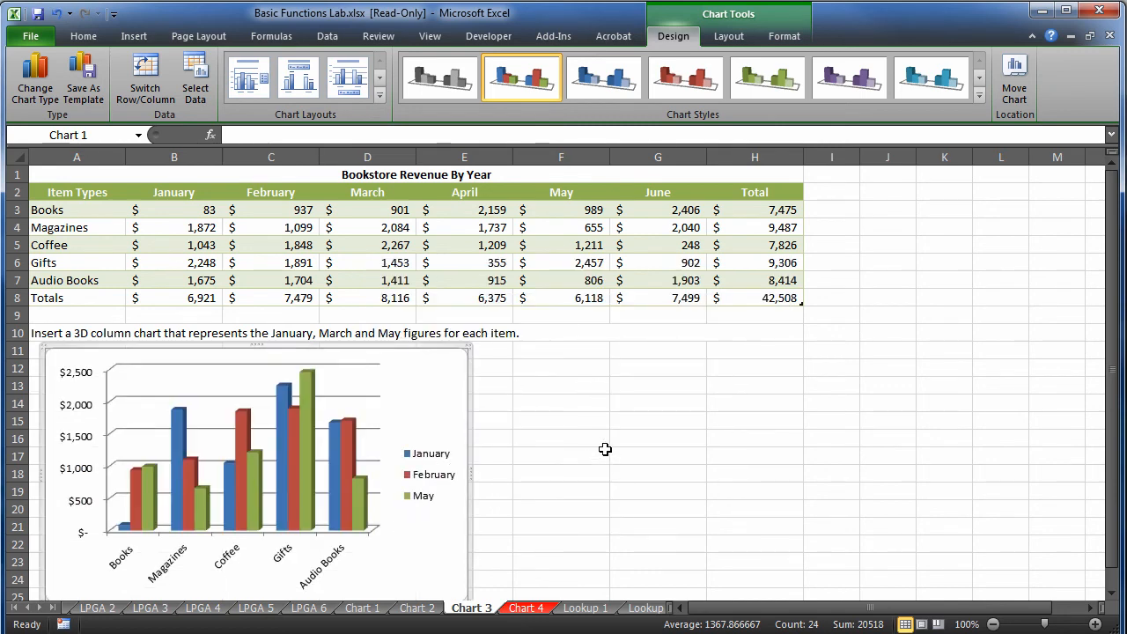
On the Chart 4 sheet, insert a 2-D line chart from B2:B13 and F2:H13 and place it below the instruction in row 15.
left_click(526, 608)
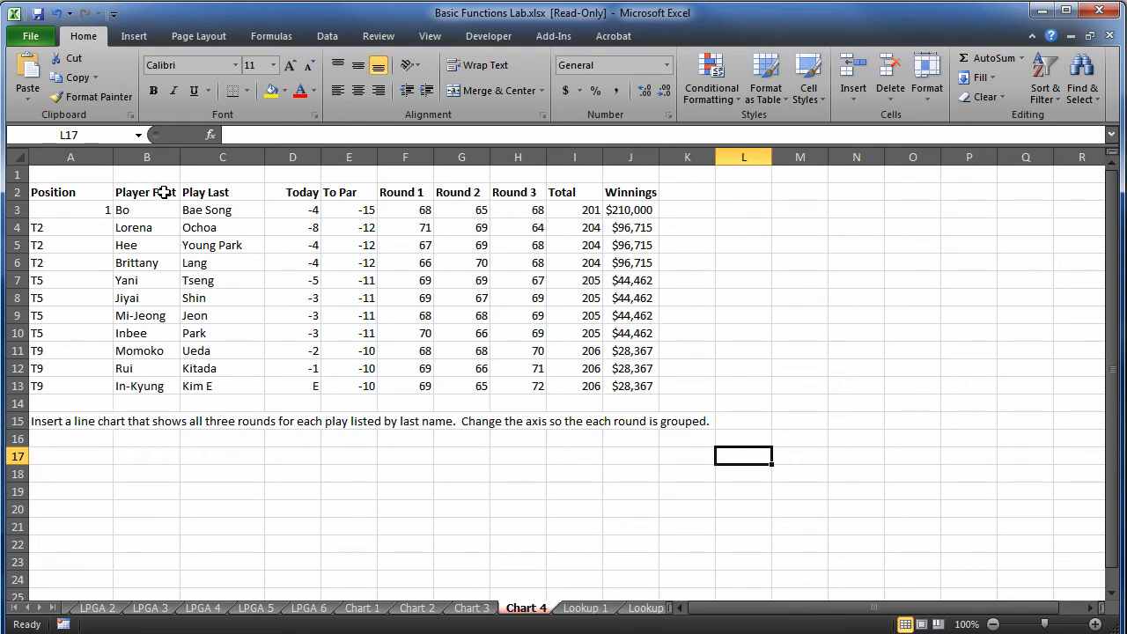
left_click_drag(164, 191, 150, 381)
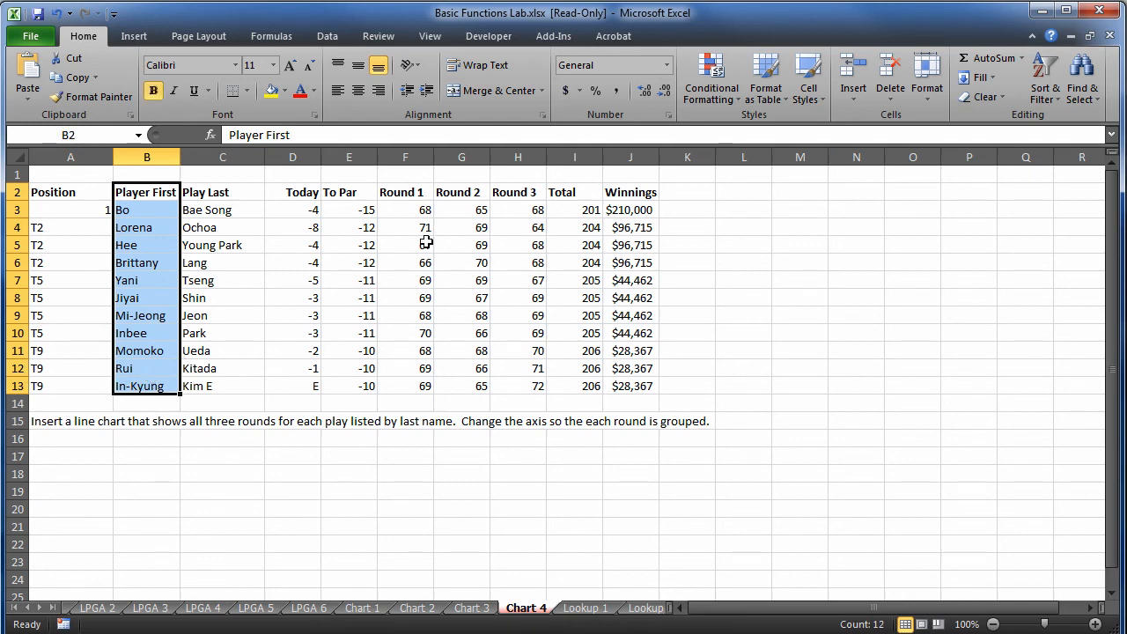
left_click_drag(409, 194, 527, 382)
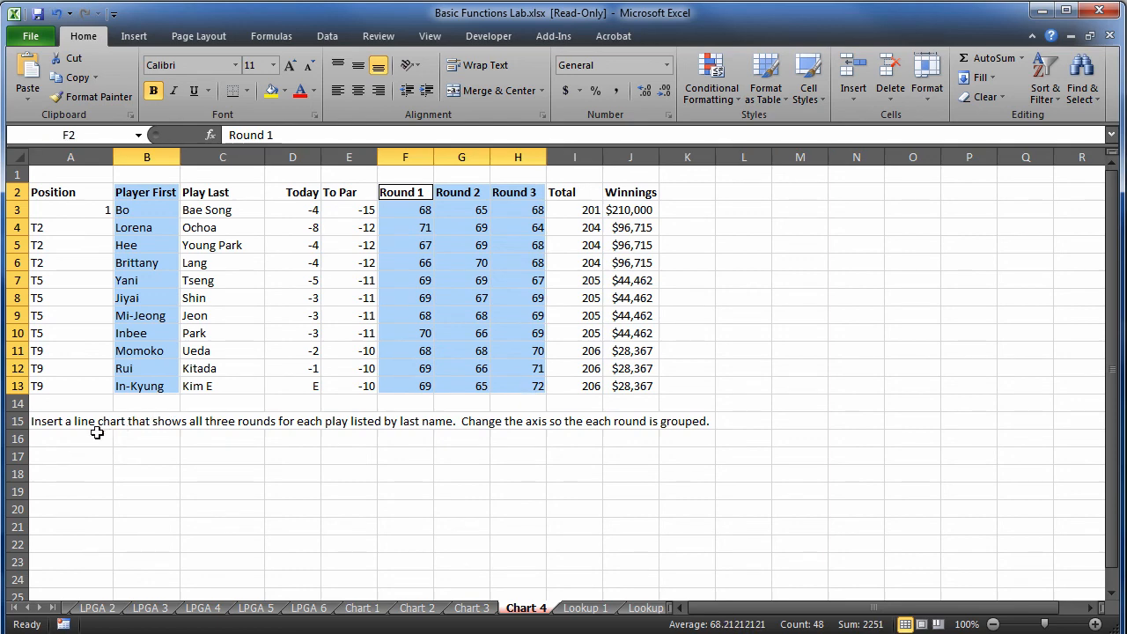
left_click(133, 36)
left_click(381, 98)
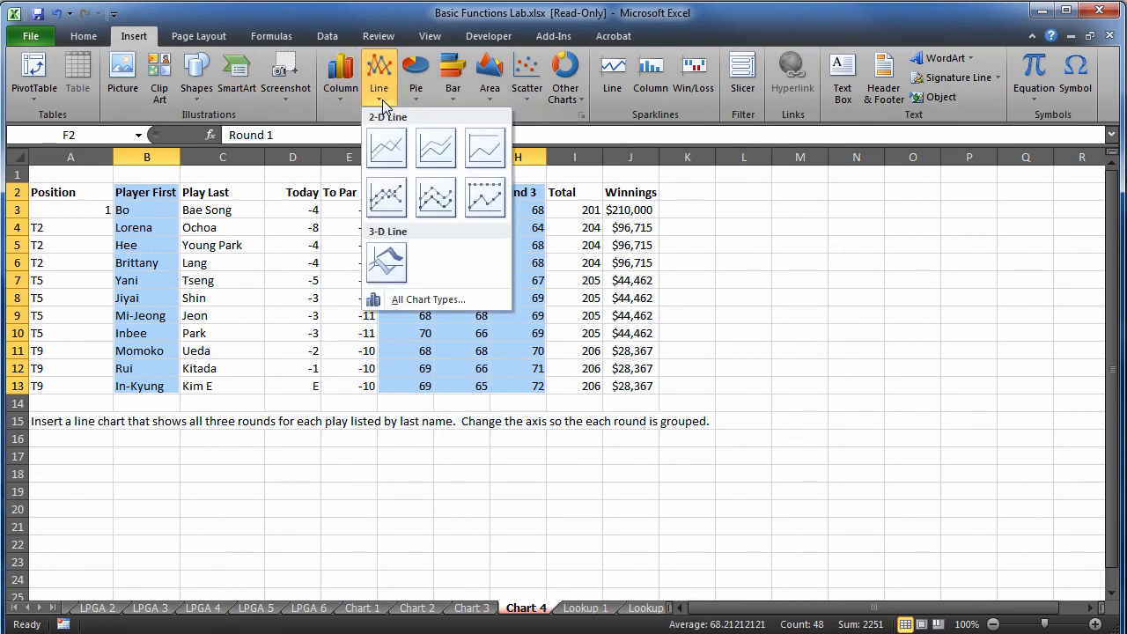
left_click(388, 147)
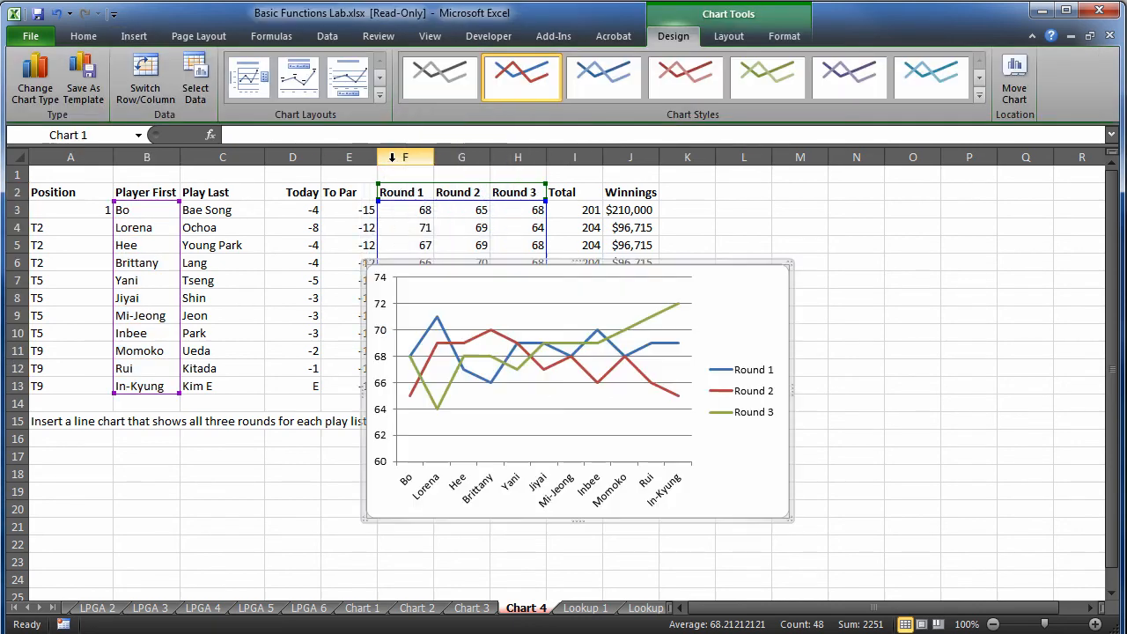
scroll(843, 270, "down", 1)
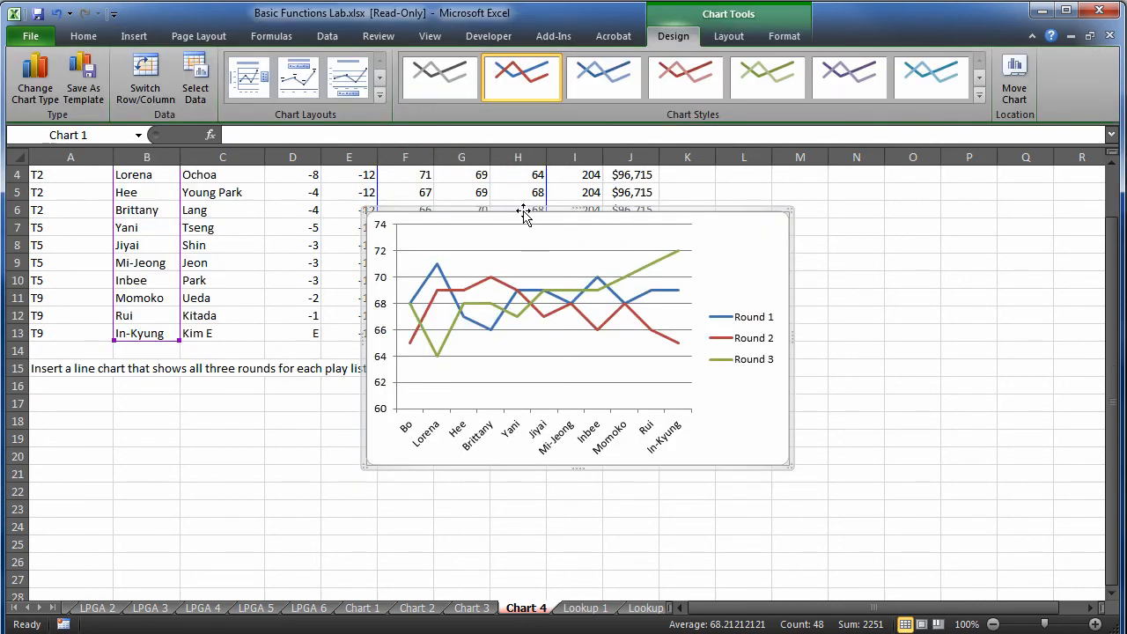
left_click_drag(524, 212, 225, 389)
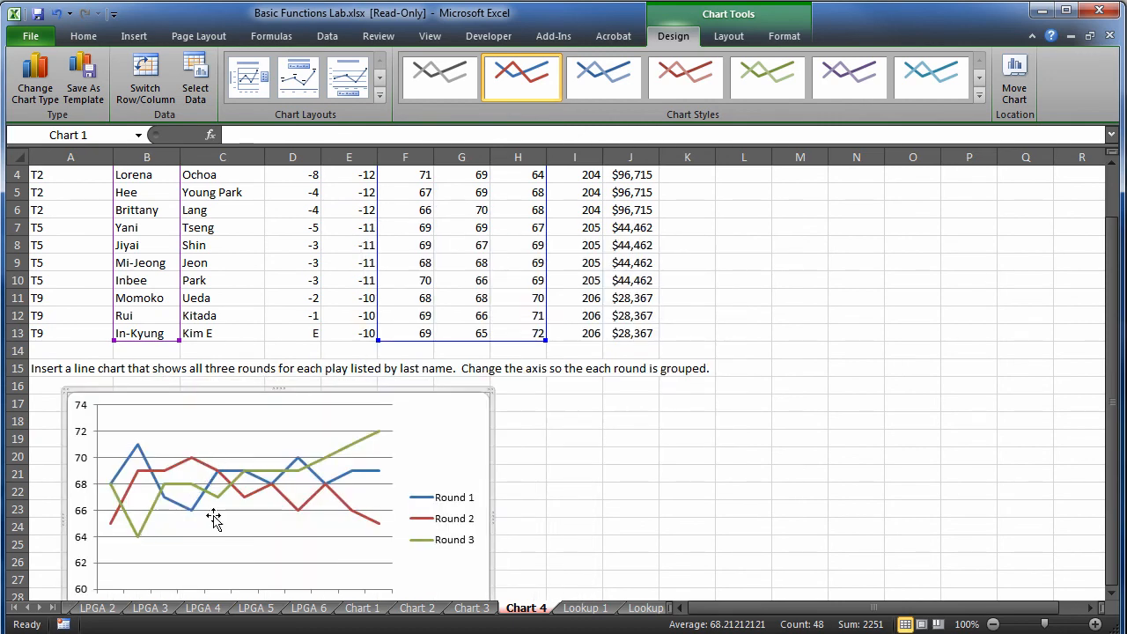
Switch the line chart's rows and columns to group the scores by round, and shift the chart slightly closer to column A.
left_click(164, 100)
scroll(828, 356, "down", 2)
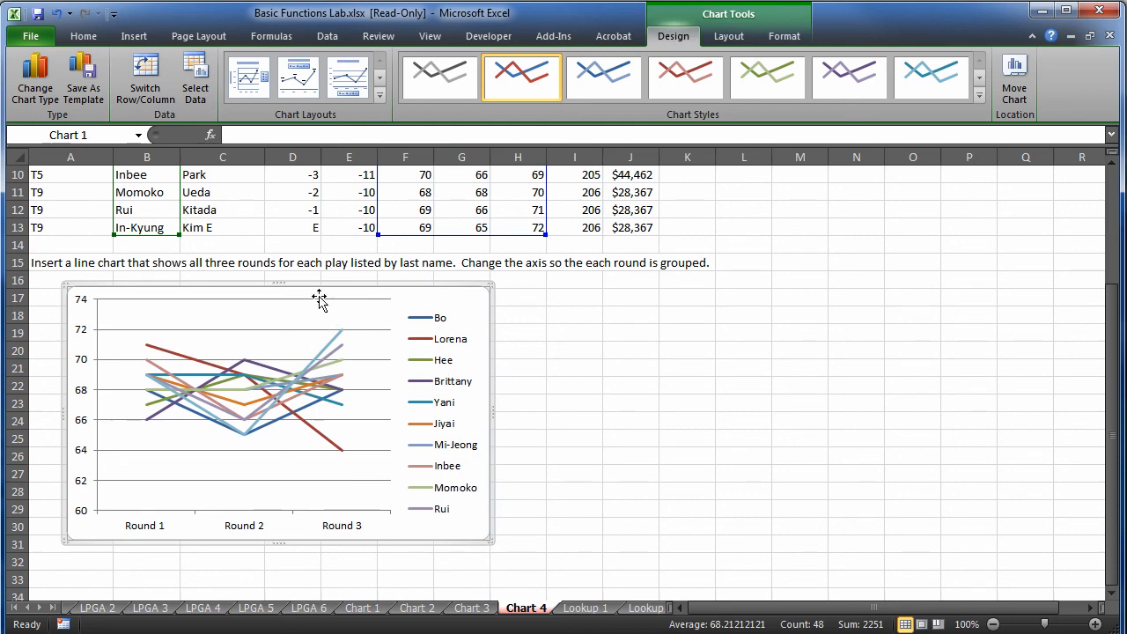
left_click_drag(317, 284, 306, 287)
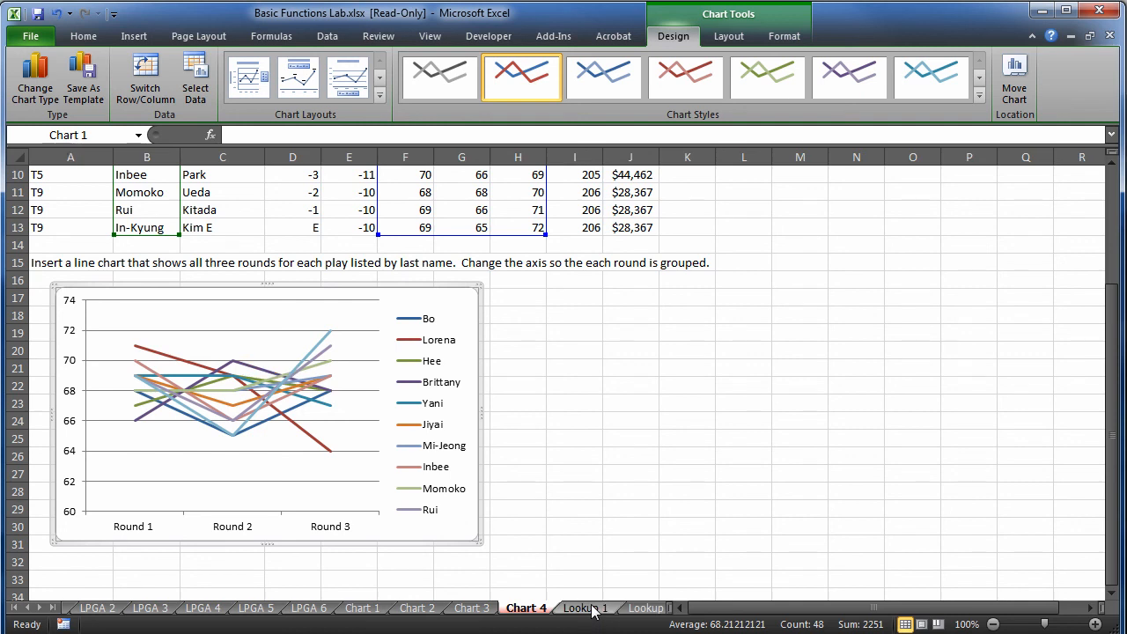
mouse_move(257, 414)
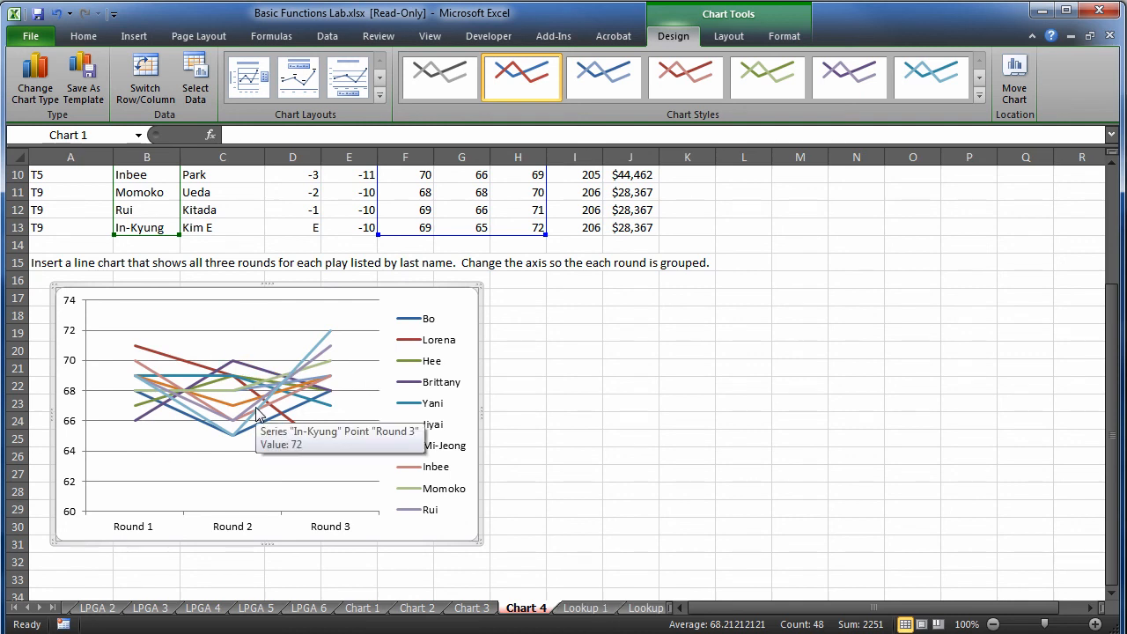